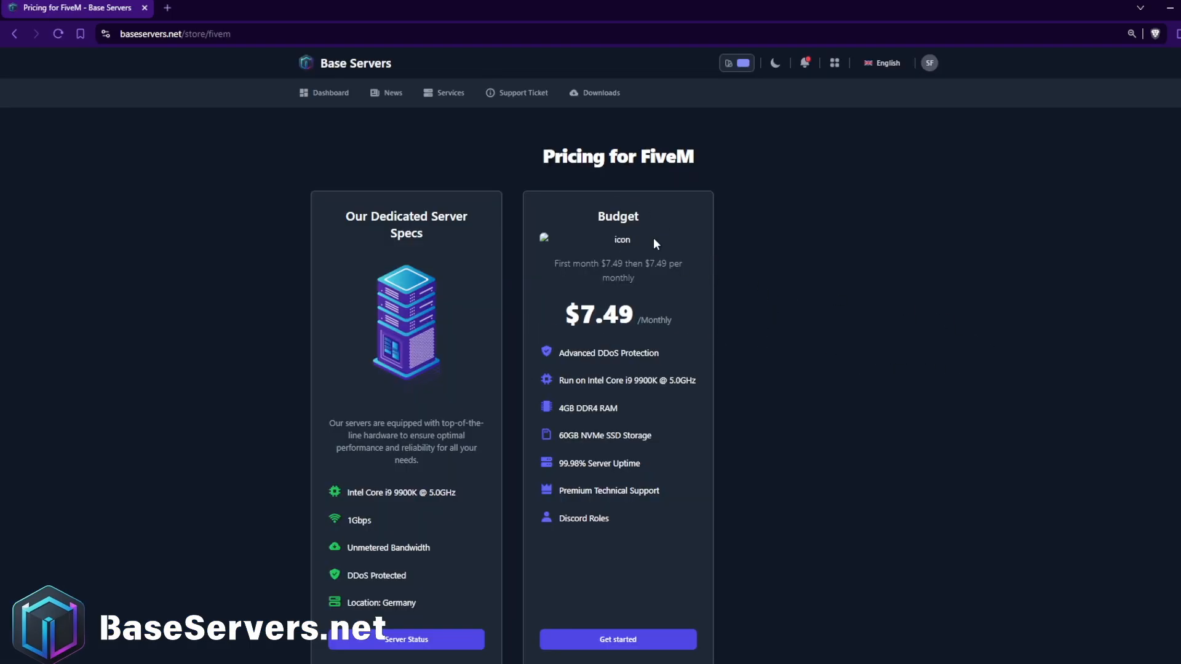
Start an order for the Budget FiveM plan and set the server hostname to "BaseServers Test".
scroll(737, 371, "down", 2)
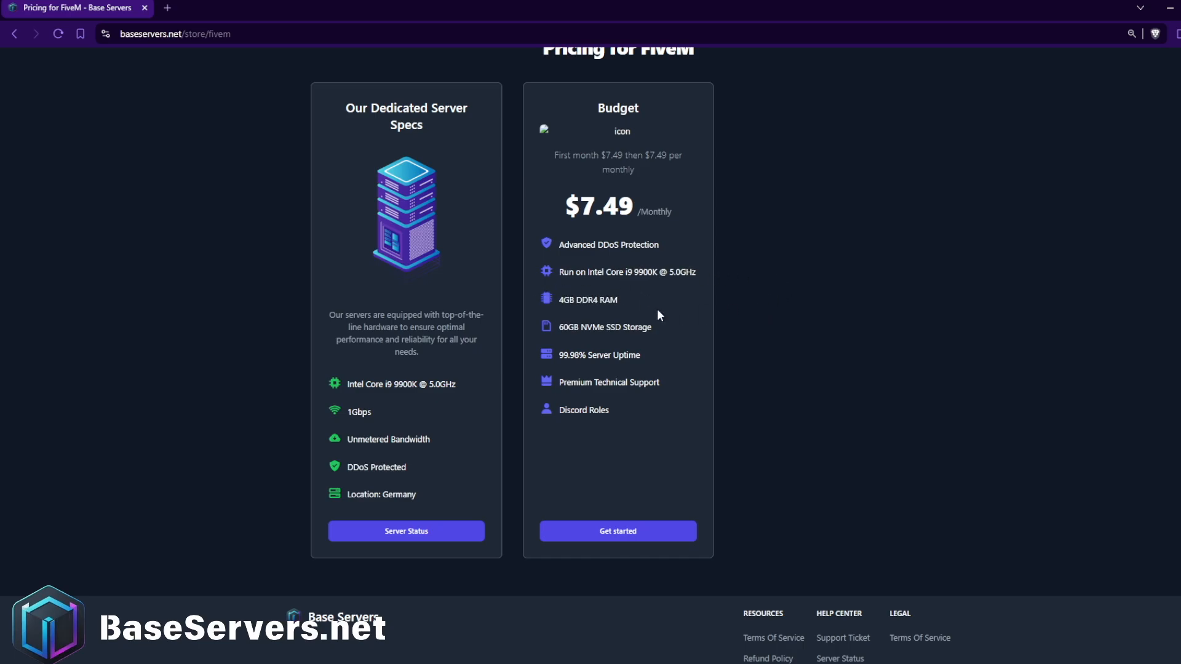
left_click(659, 531)
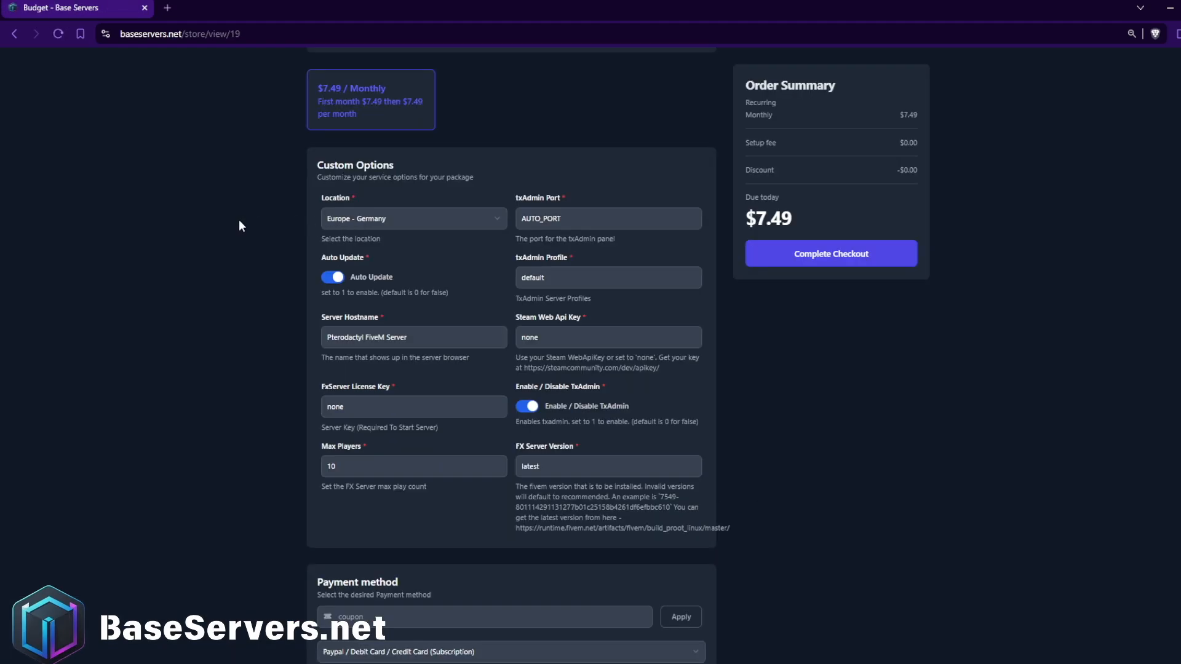
left_click(552, 217)
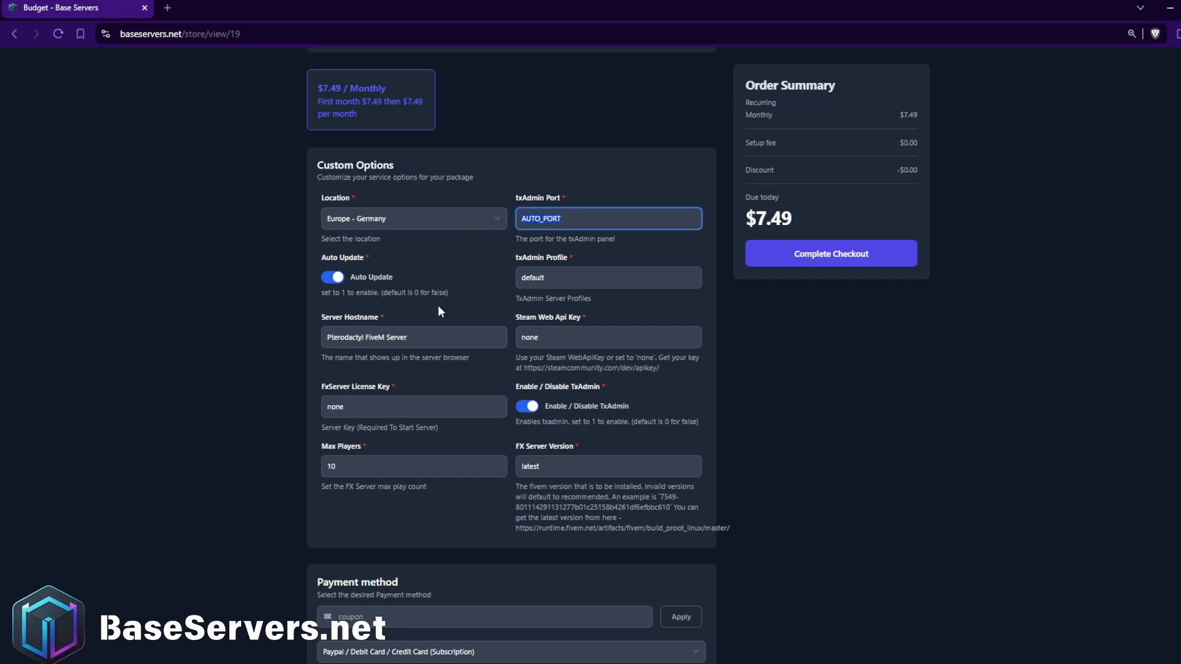
key("Tab")
key("Tab")
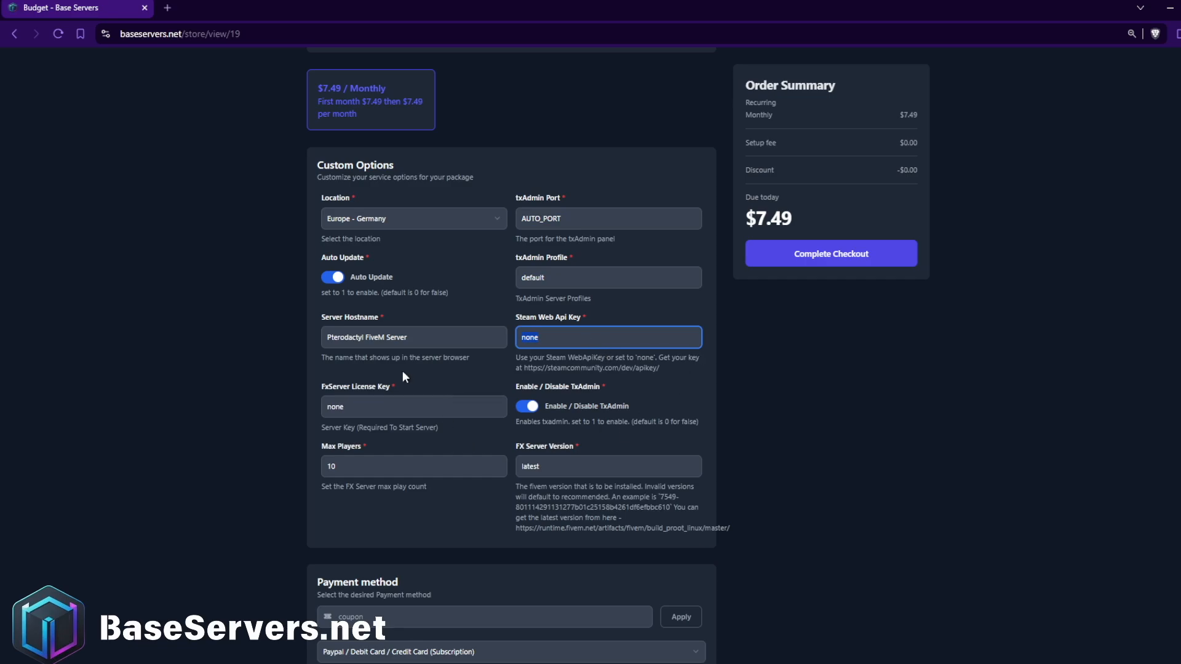
left_click_drag(409, 340, 300, 346)
type("BaseServers Test")
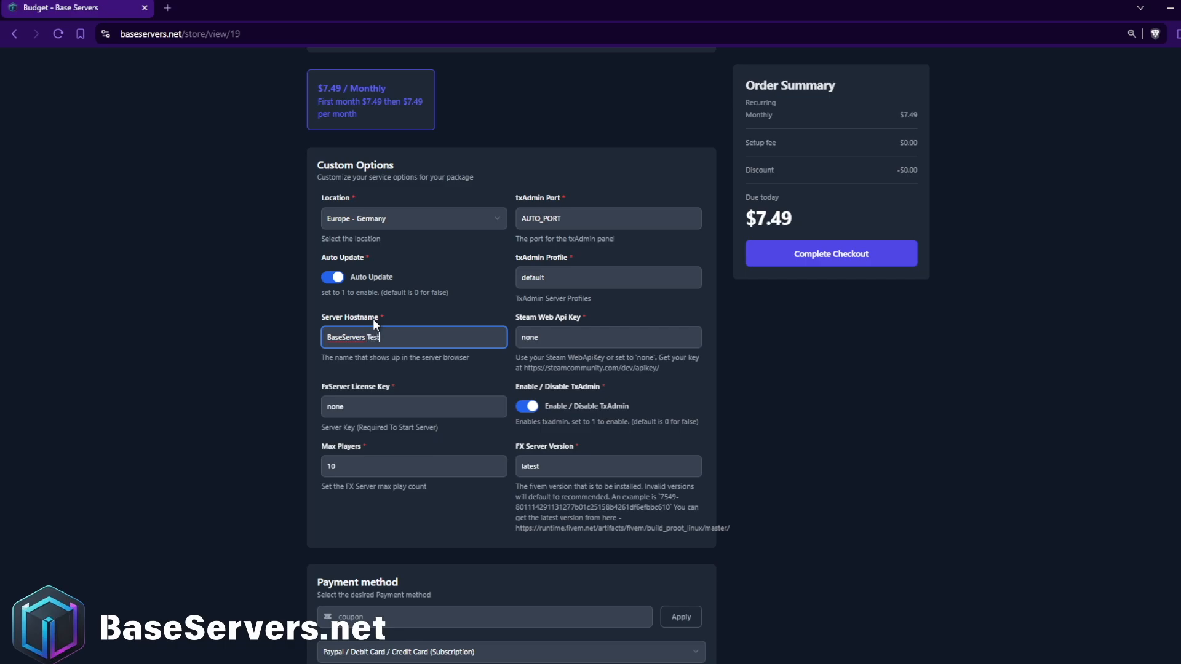
Set the server's max players to 20.
left_click(361, 458)
left_click_drag(361, 458, 300, 456)
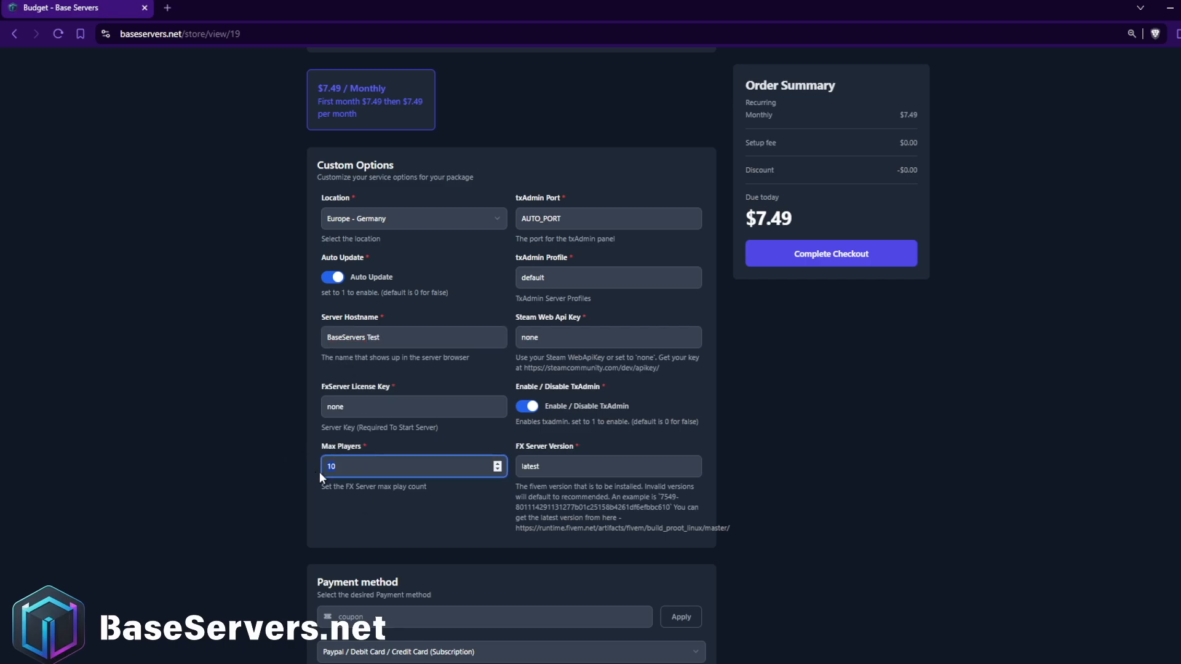
type("20")
left_click(427, 489)
Change the order's payment method to Pay with Balance.
scroll(411, 430, "down", 1)
scroll(411, 430, "down", 3)
scroll(699, 453, "up", 4)
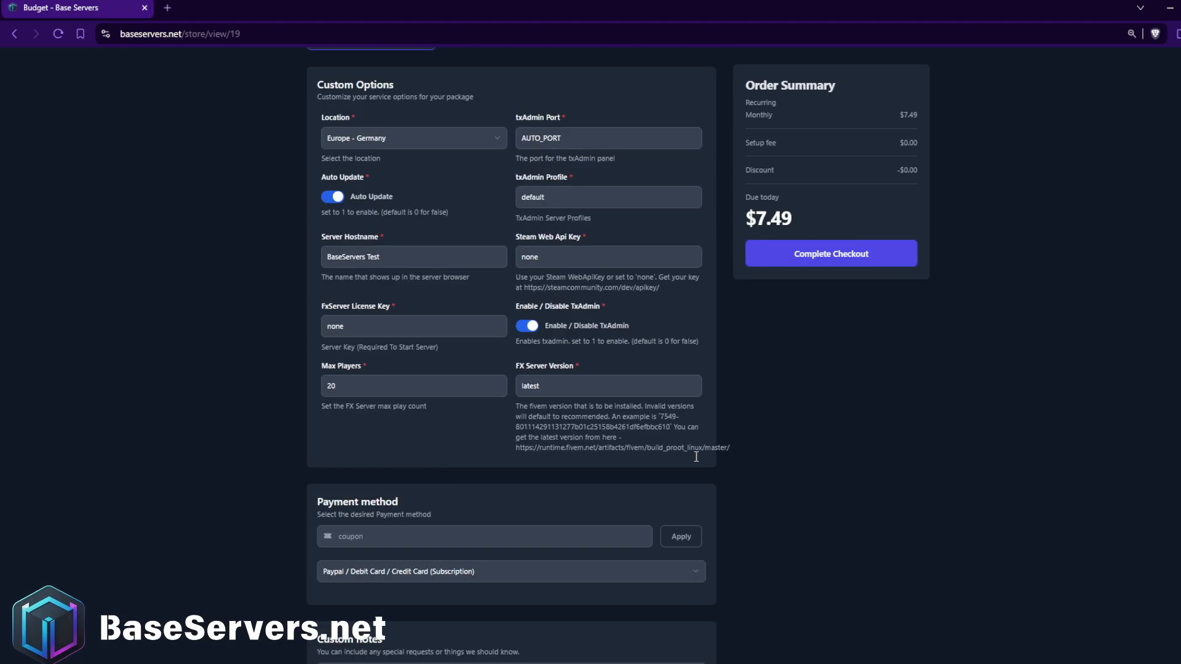
scroll(930, 459, "down", 5)
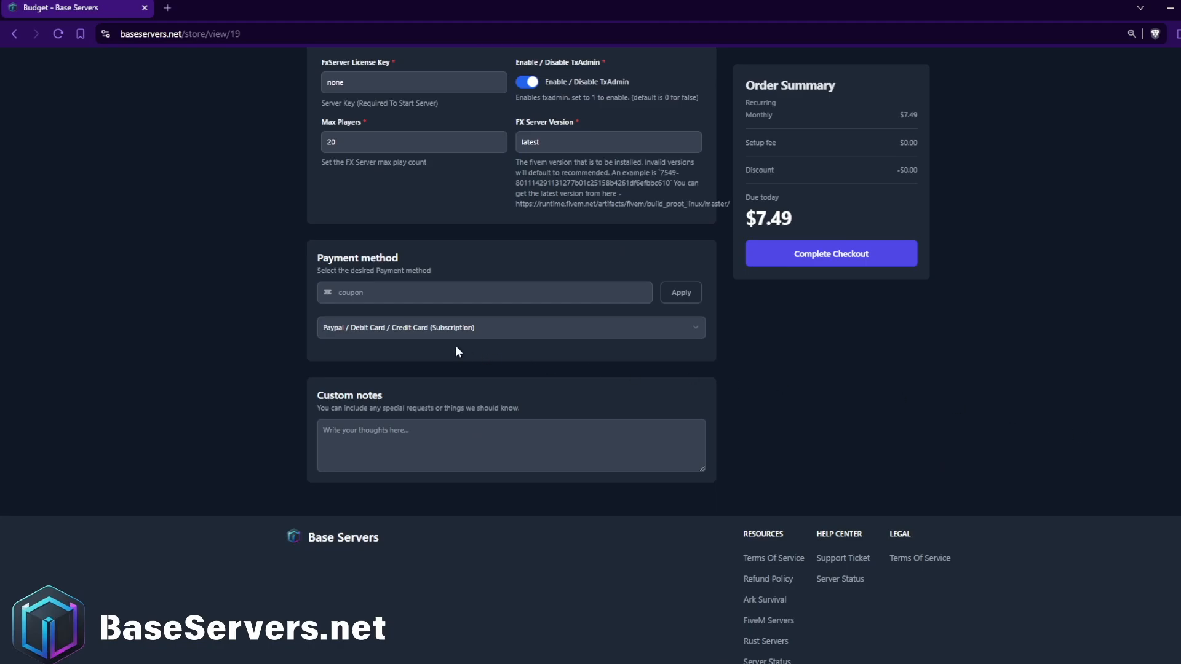
scroll(332, 372, "up", 5)
scroll(369, 357, "down", 5)
left_click(389, 335)
left_click(396, 361)
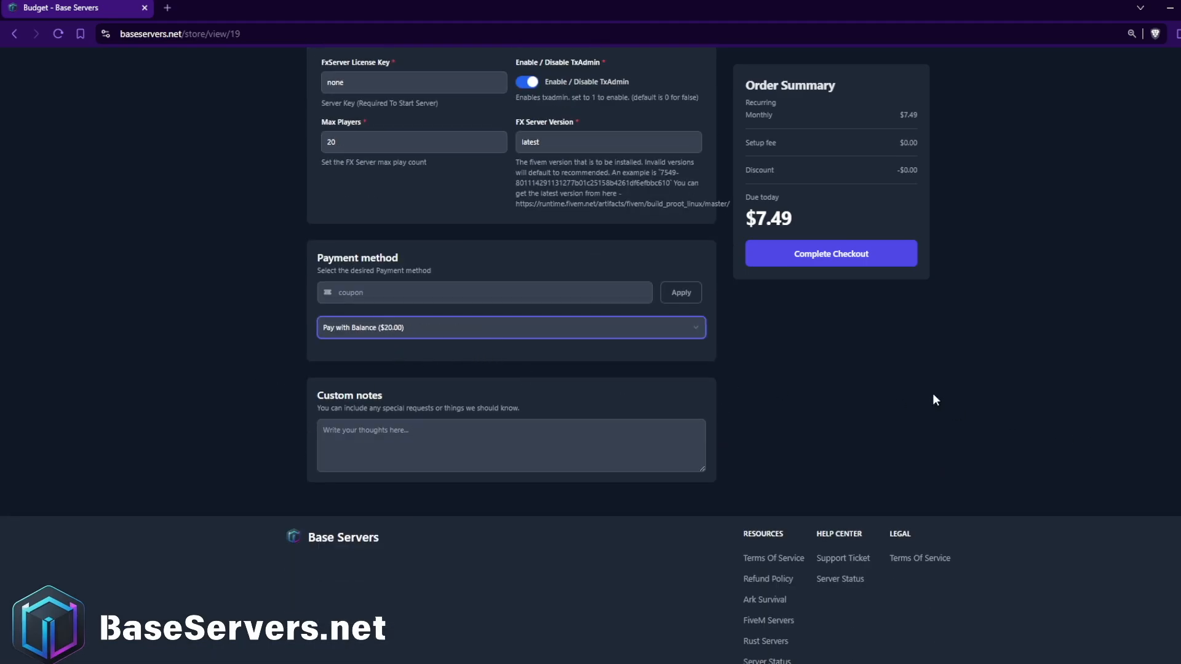
Review the custom options and complete the checkout for the Budget server order.
scroll(898, 369, "up", 9)
scroll(782, 393, "down", 3)
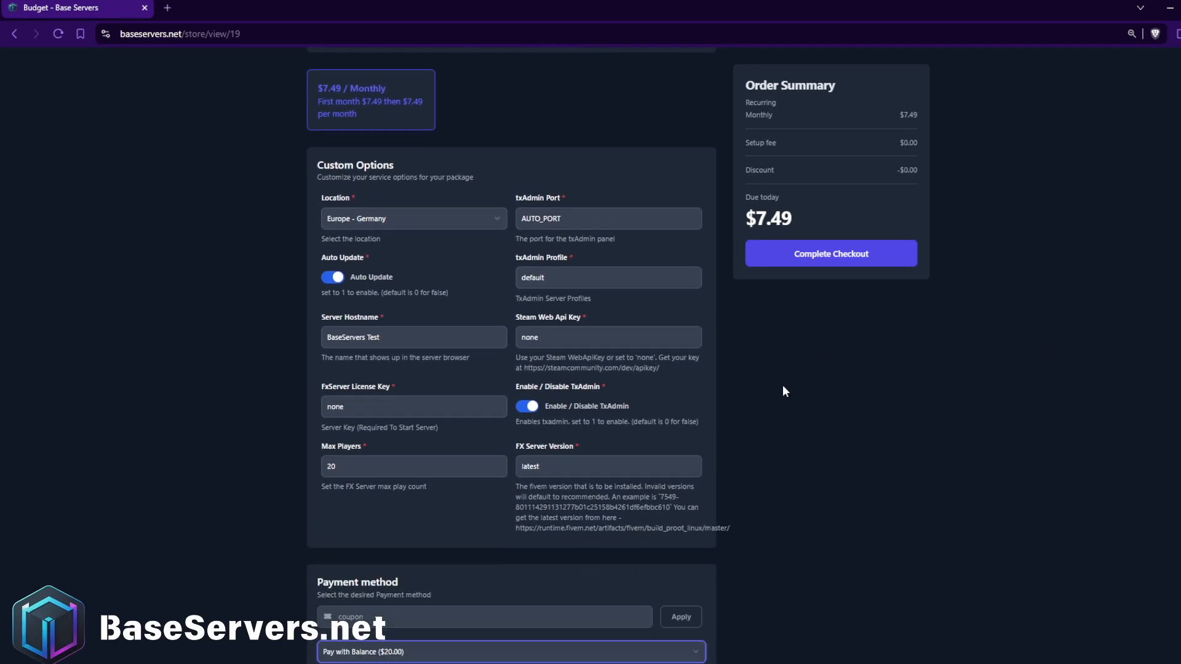
scroll(735, 492, "down", 5)
scroll(482, 469, "up", 7)
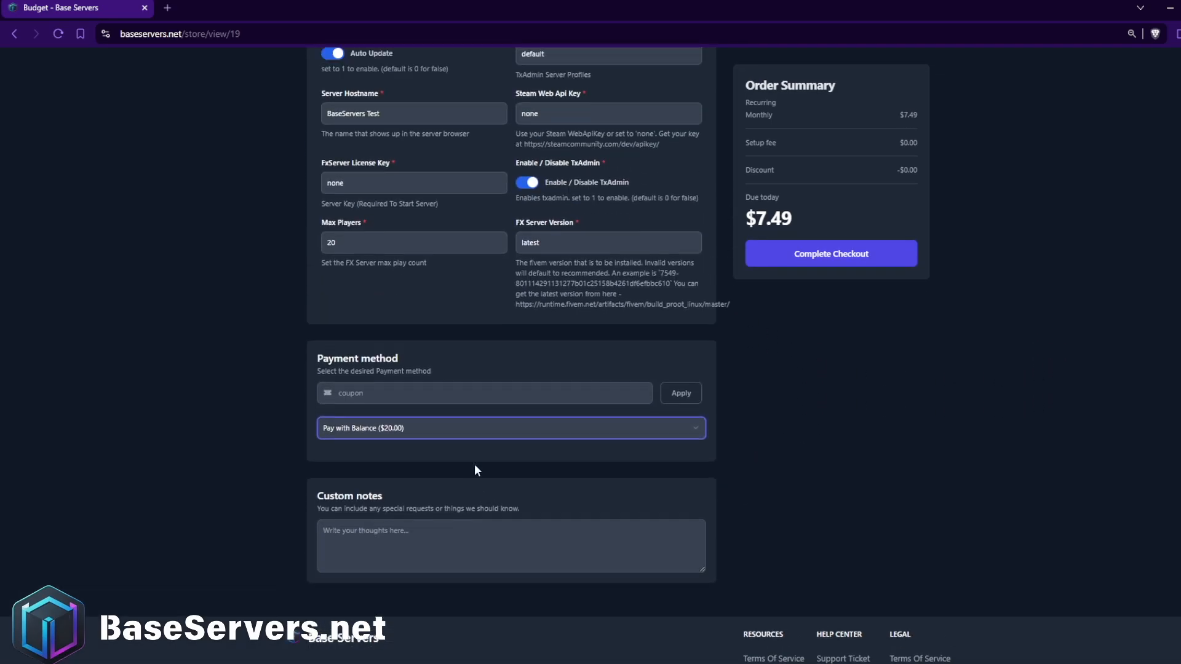
left_click(873, 259)
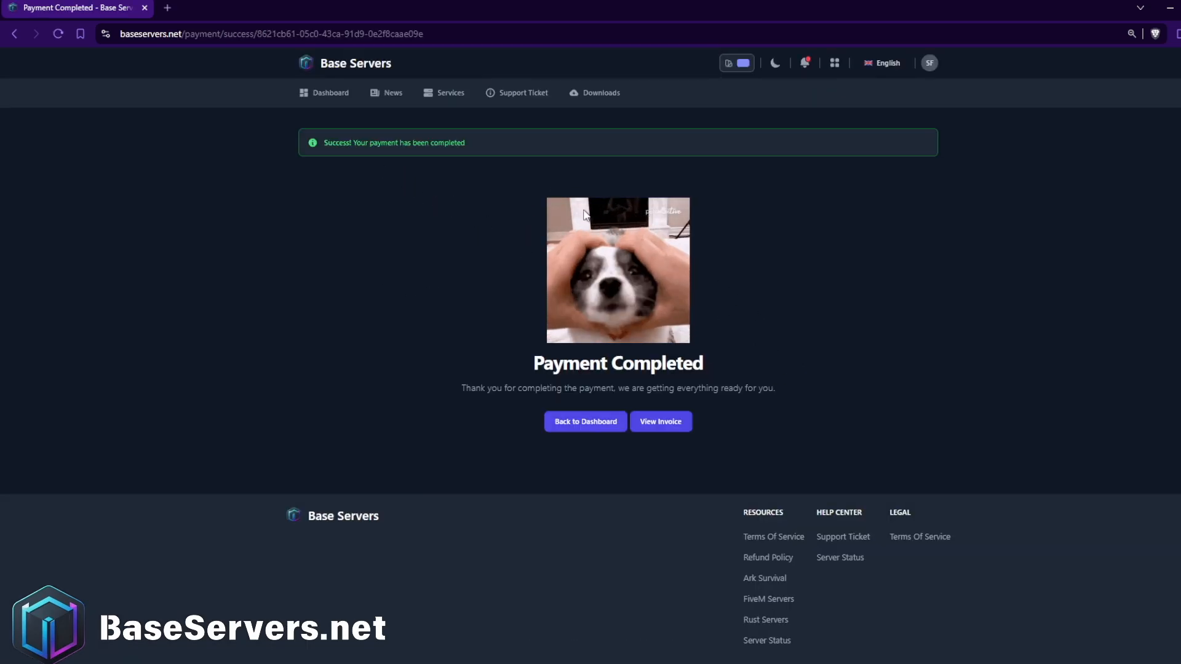
Go back to the dashboard, expand the Budget service's details and open its server console.
left_click(309, 104)
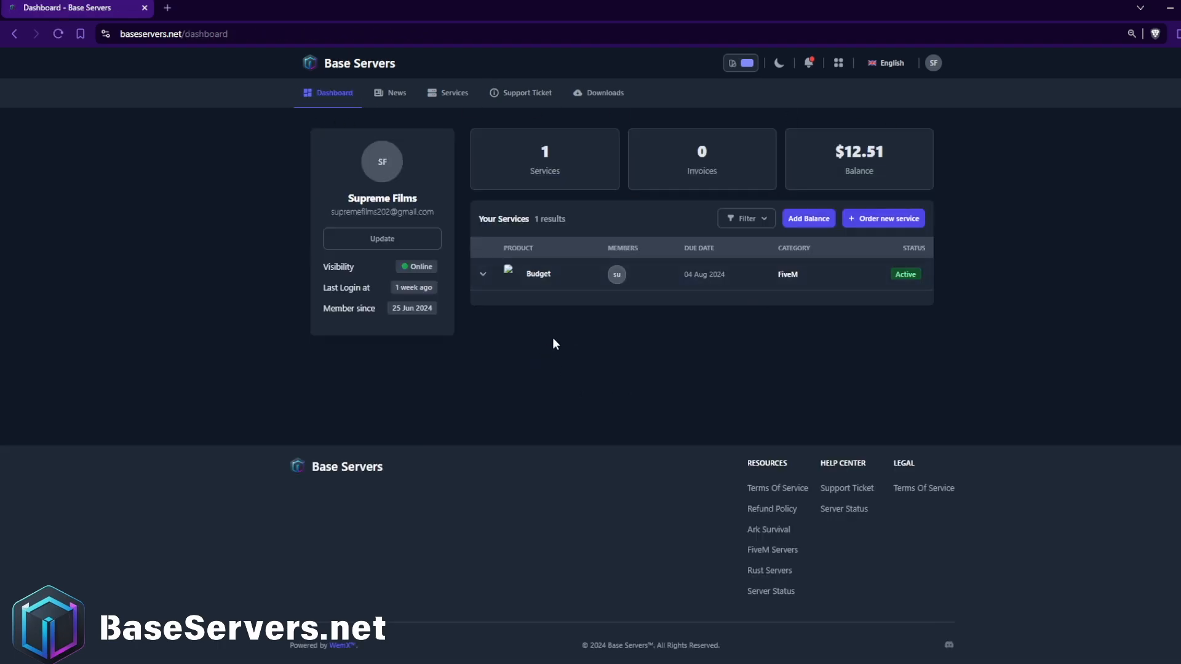
left_click(539, 285)
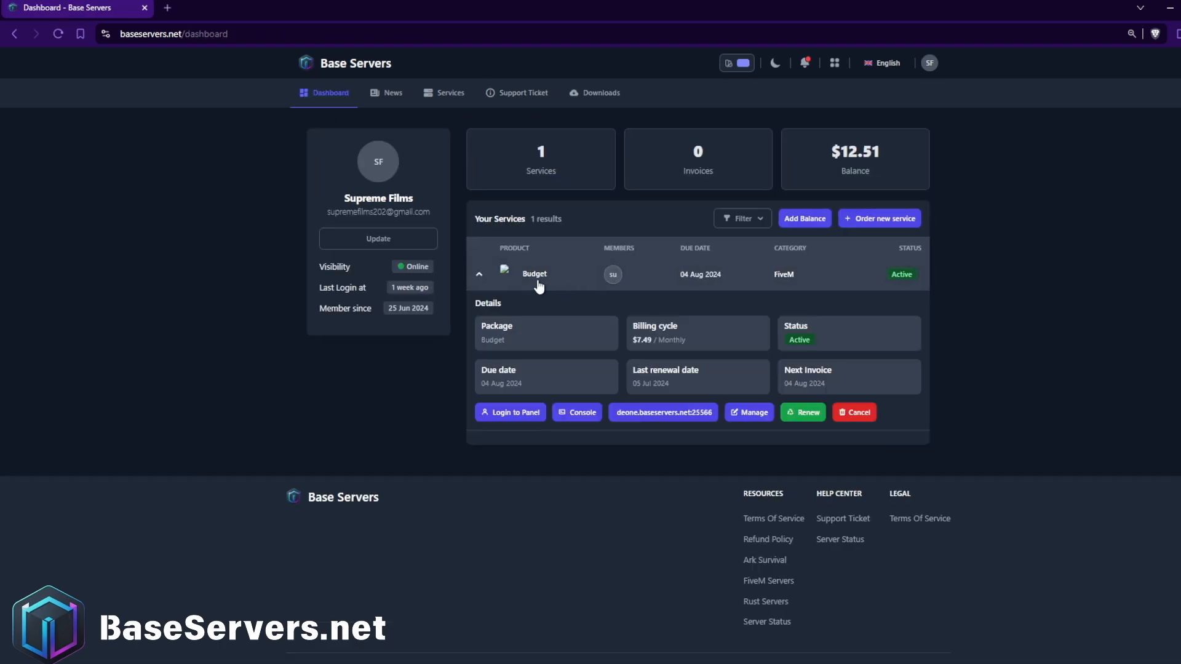
left_click(582, 412)
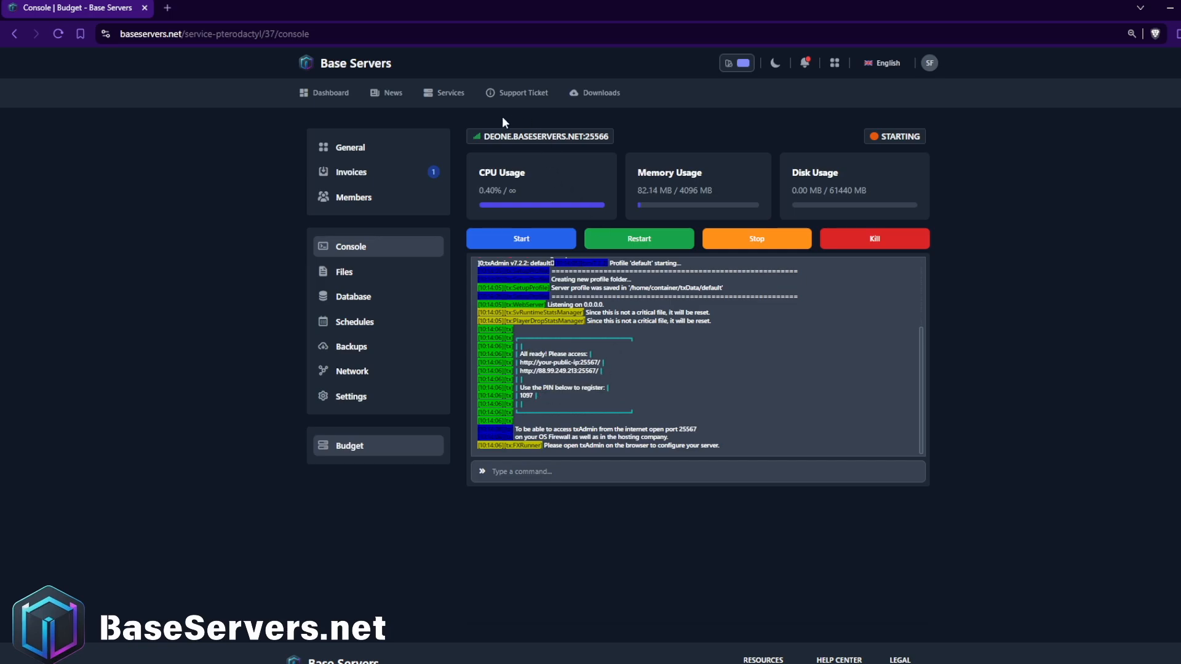
Check the server's ports on its Network page in a new tab and copy the txAdmin address from the console.
middle_click(393, 383)
left_click(209, 8)
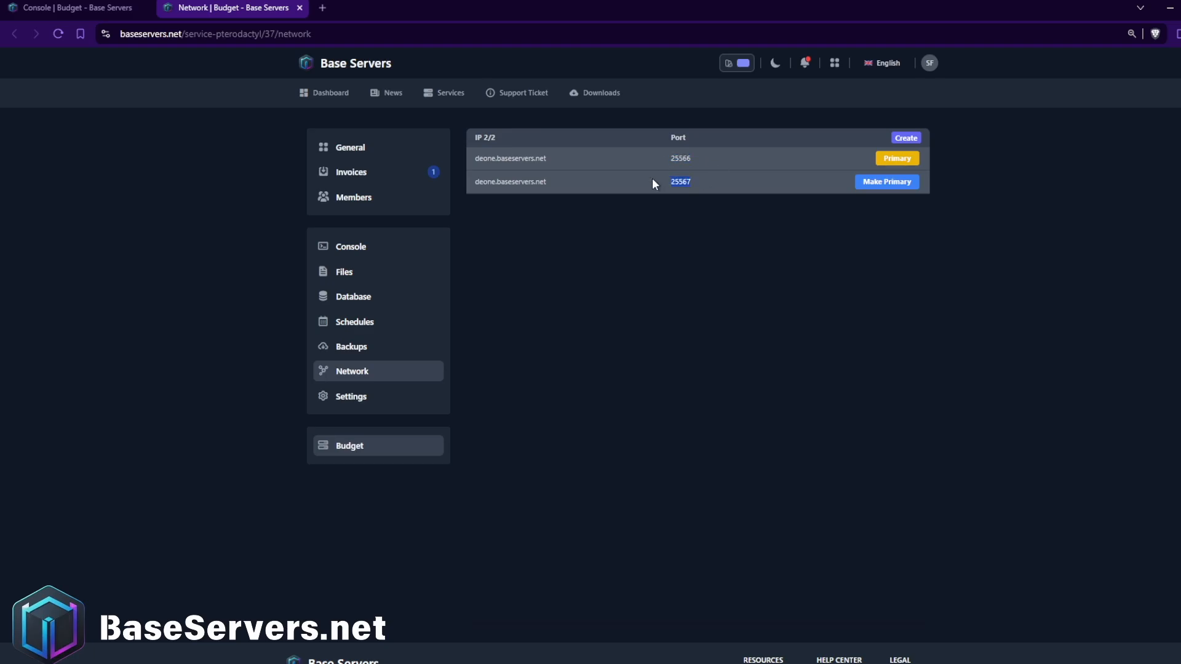
left_click(74, 7)
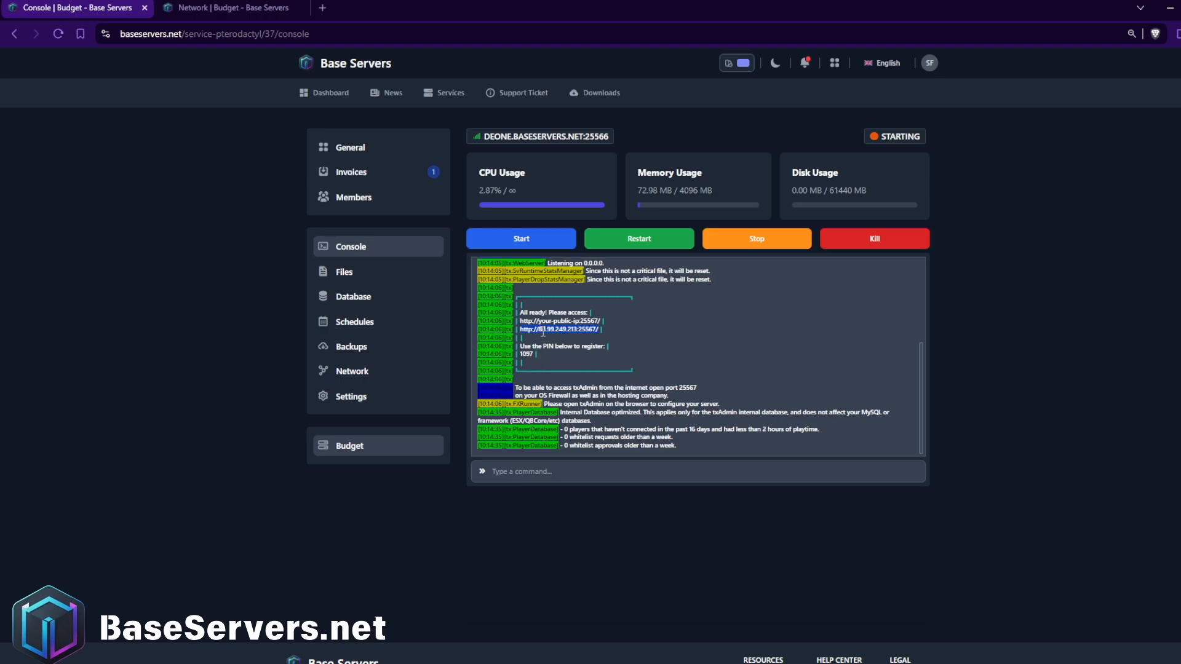
left_click(225, 7)
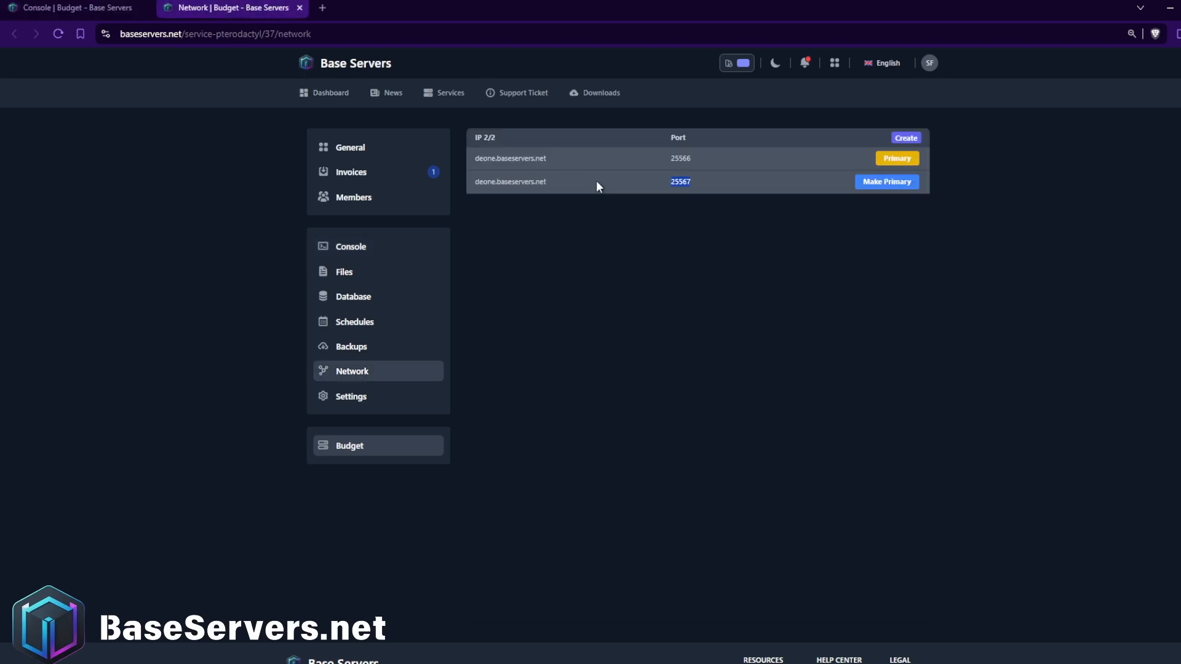
left_click(80, 7)
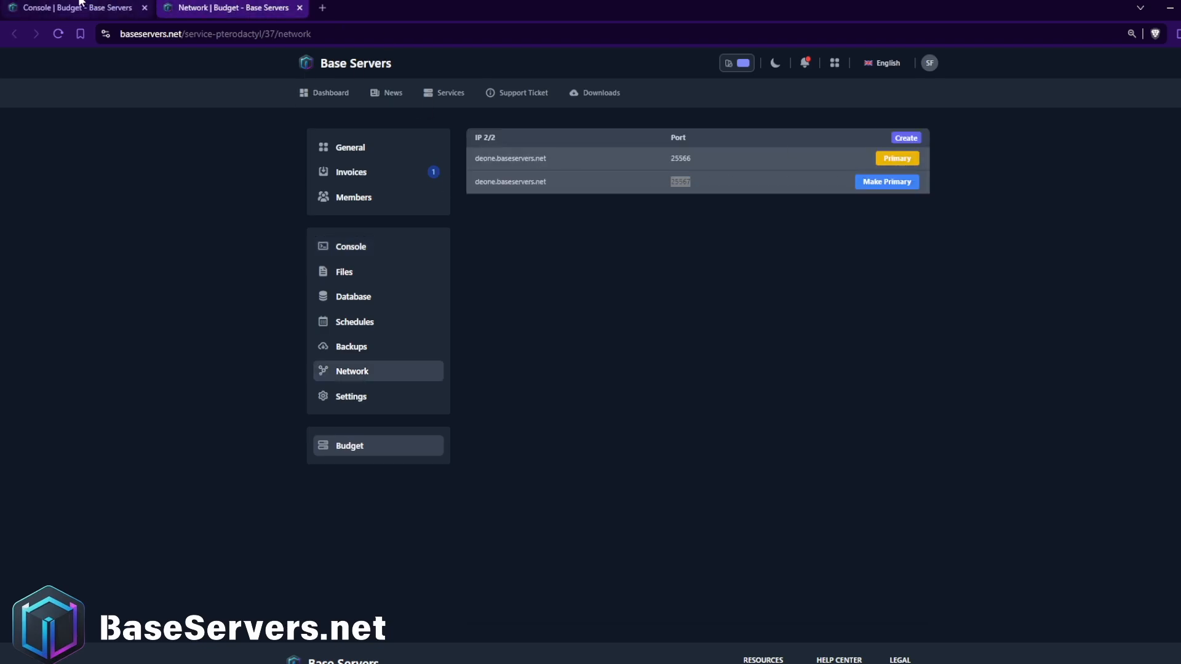
left_click(322, 8)
type("http://88.99.249.213:25567/")
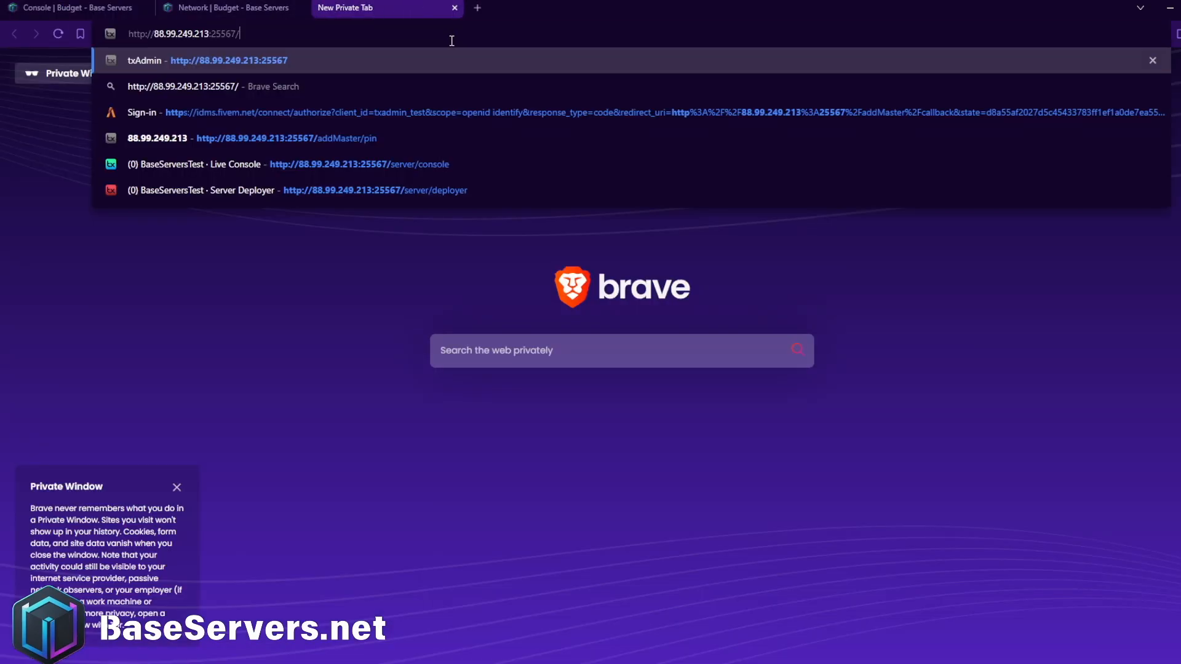
left_click(454, 60)
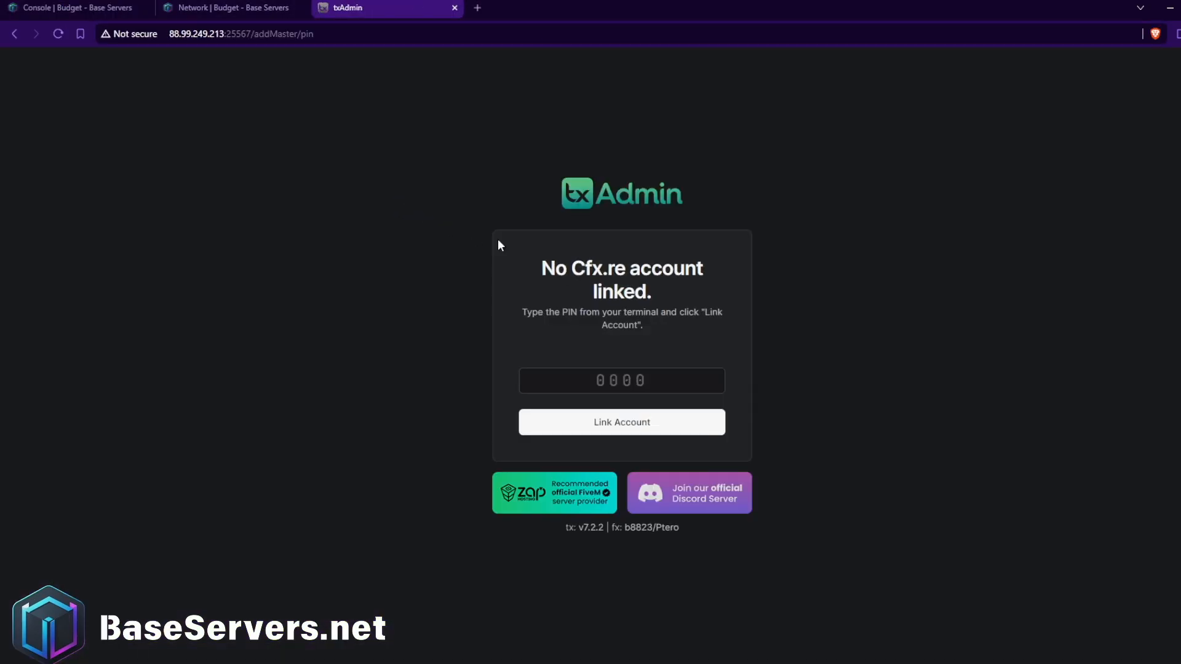
Link the Cfx.re account to txAdmin with the registration PIN from the server console and authorize the access request.
left_click(624, 383)
left_click(77, 7)
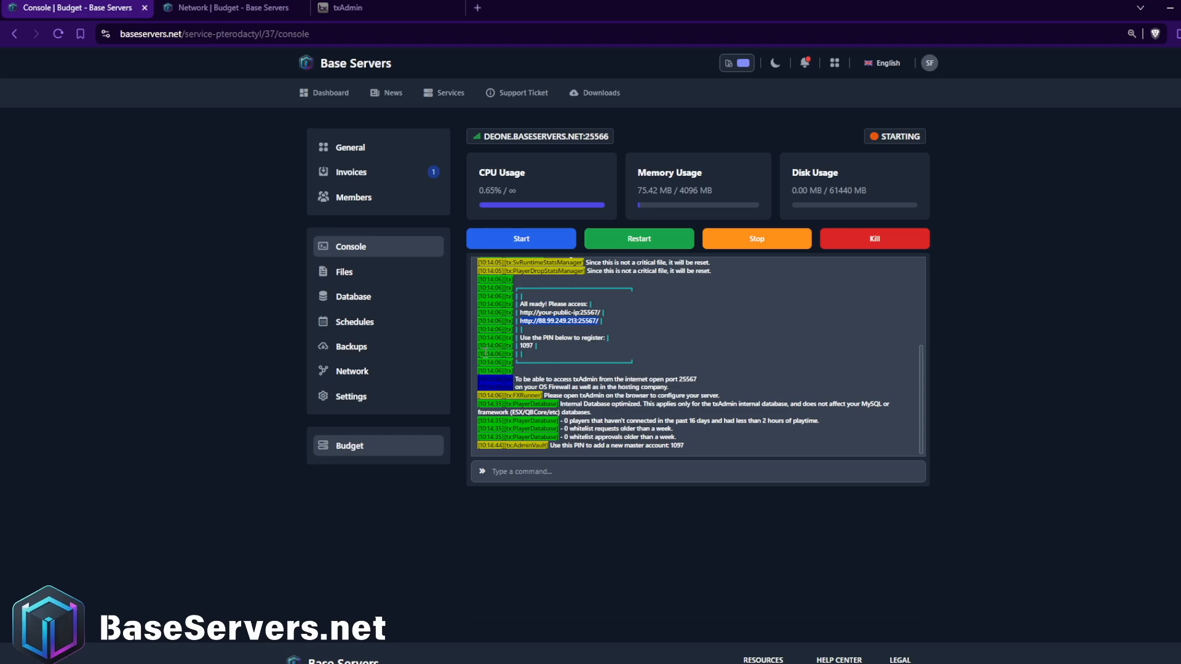
left_click(363, 7)
type("1087")
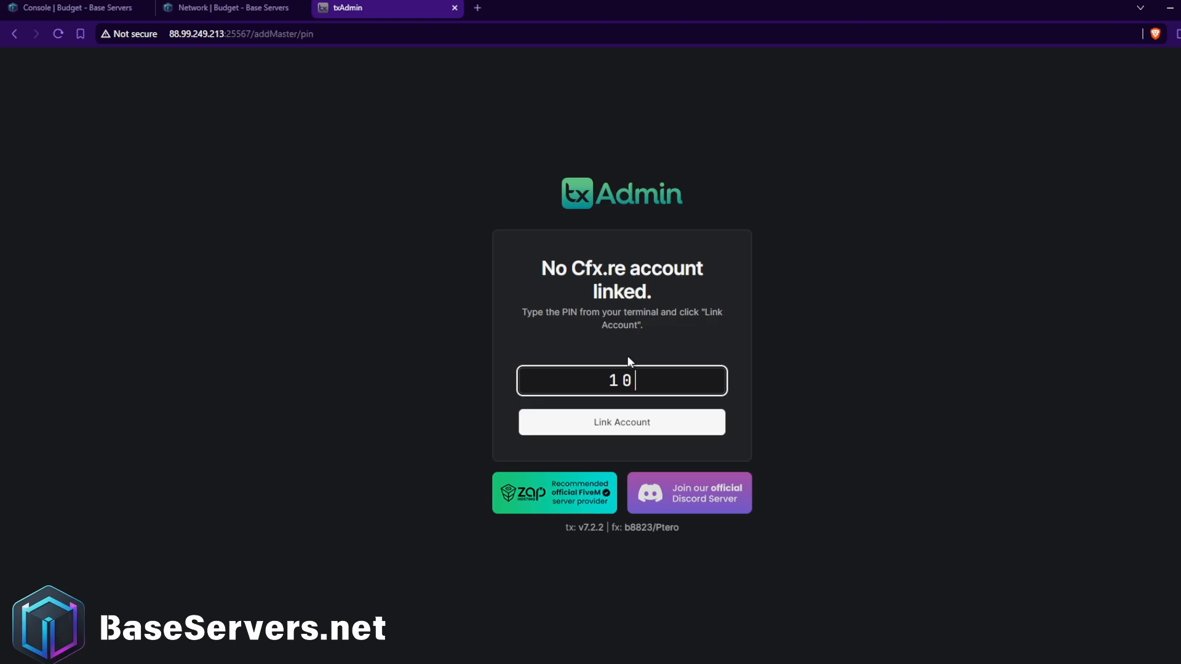
type("97")
left_click(626, 419)
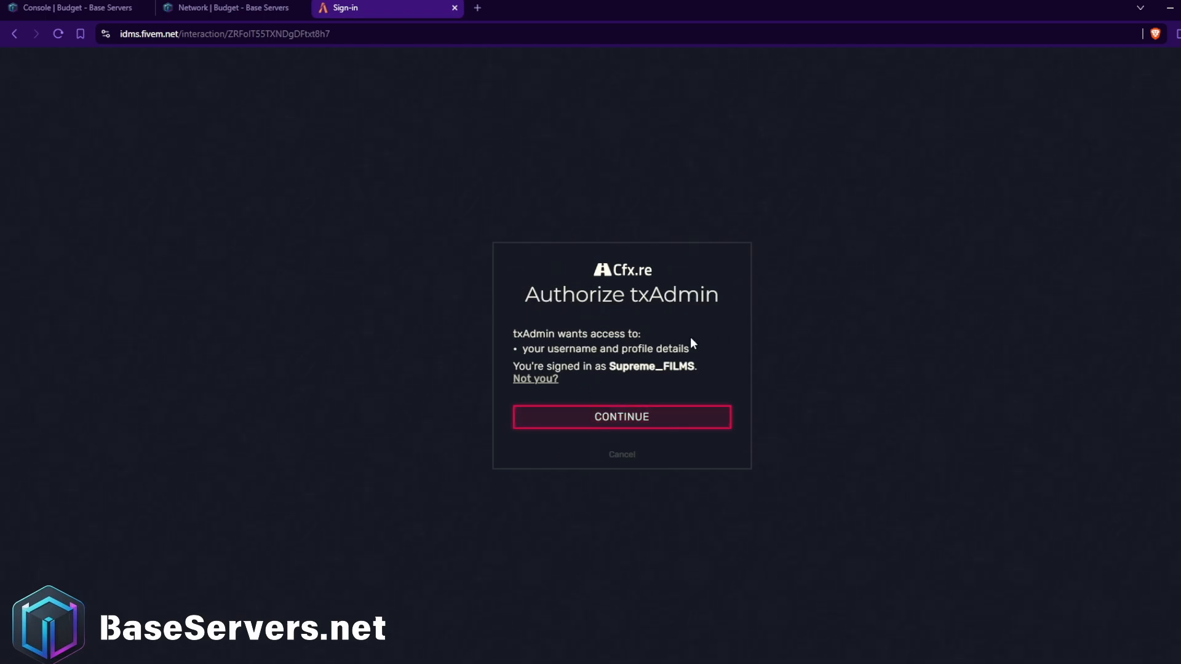
left_click(613, 415)
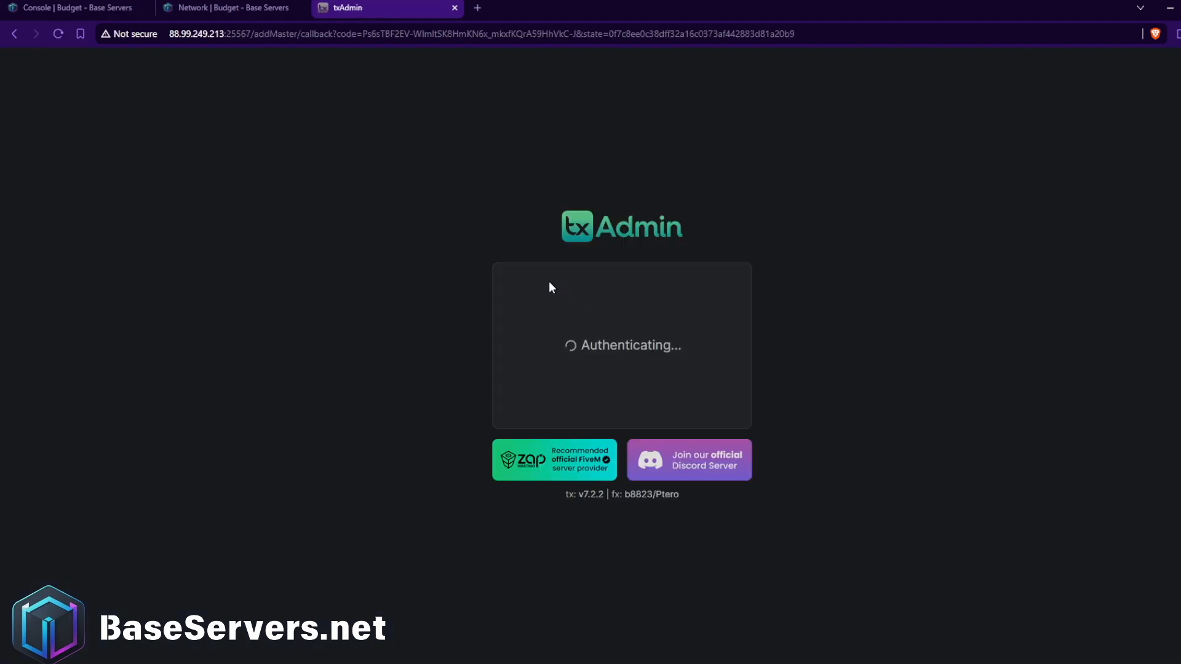
left_click(559, 291)
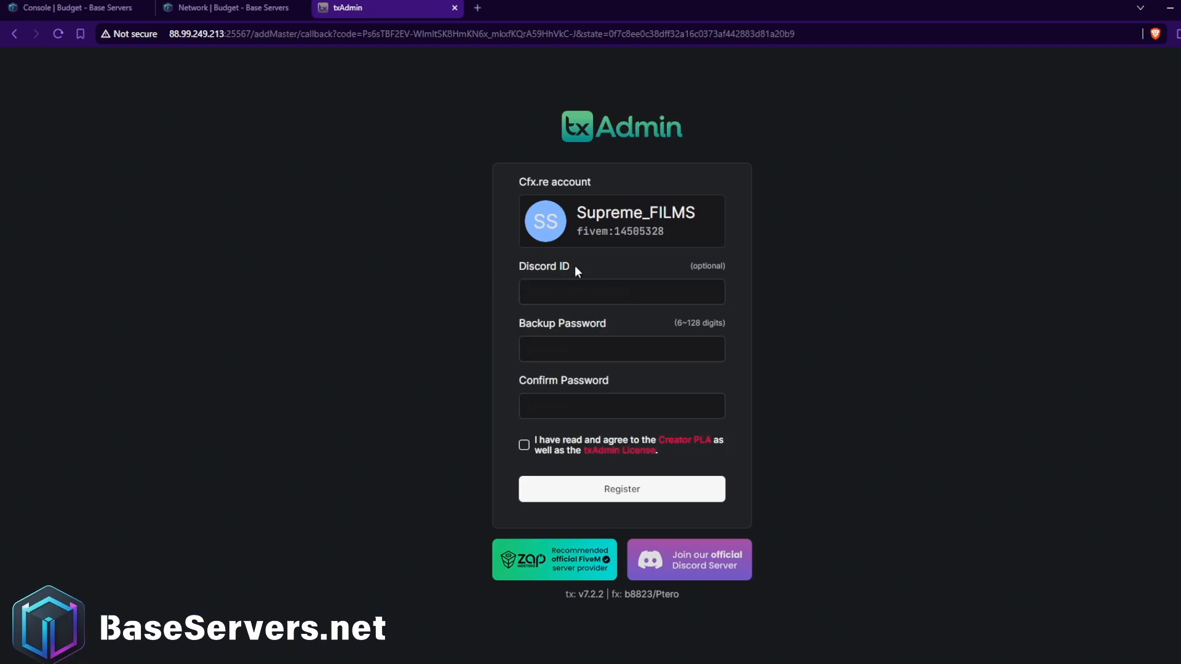
Register the txAdmin account with the Discord ID and a confirmed backup password, agreeing to the license terms.
left_click(599, 266)
left_click(614, 286)
key("ctrl+v")
left_click(594, 362)
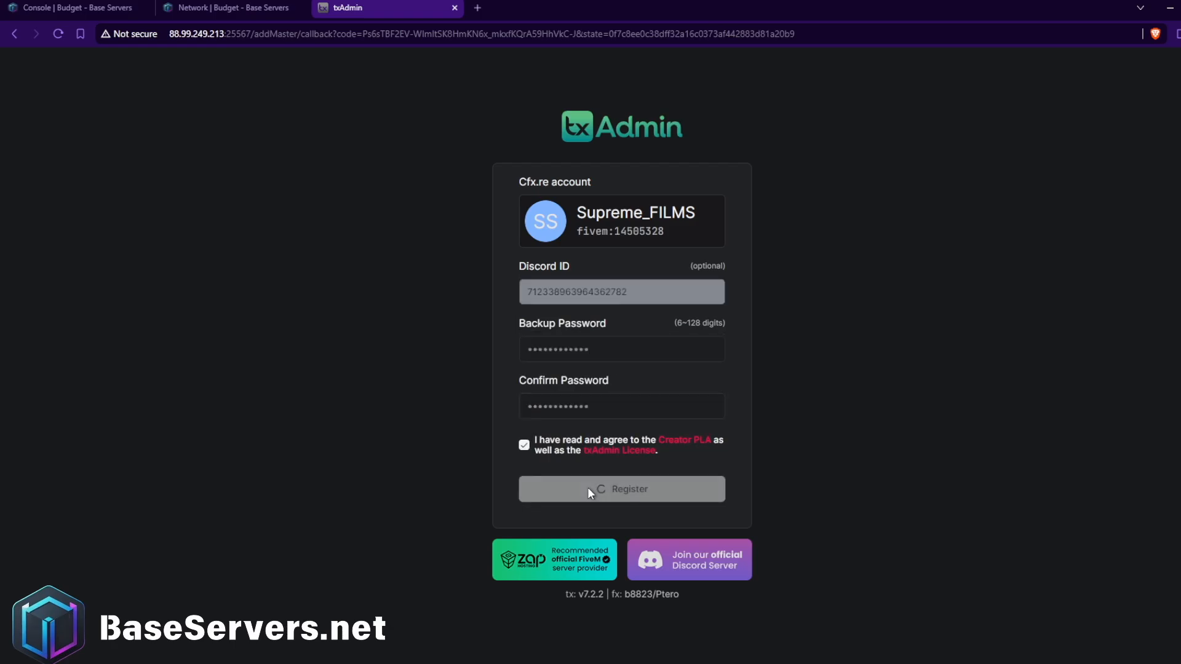
left_click(588, 487)
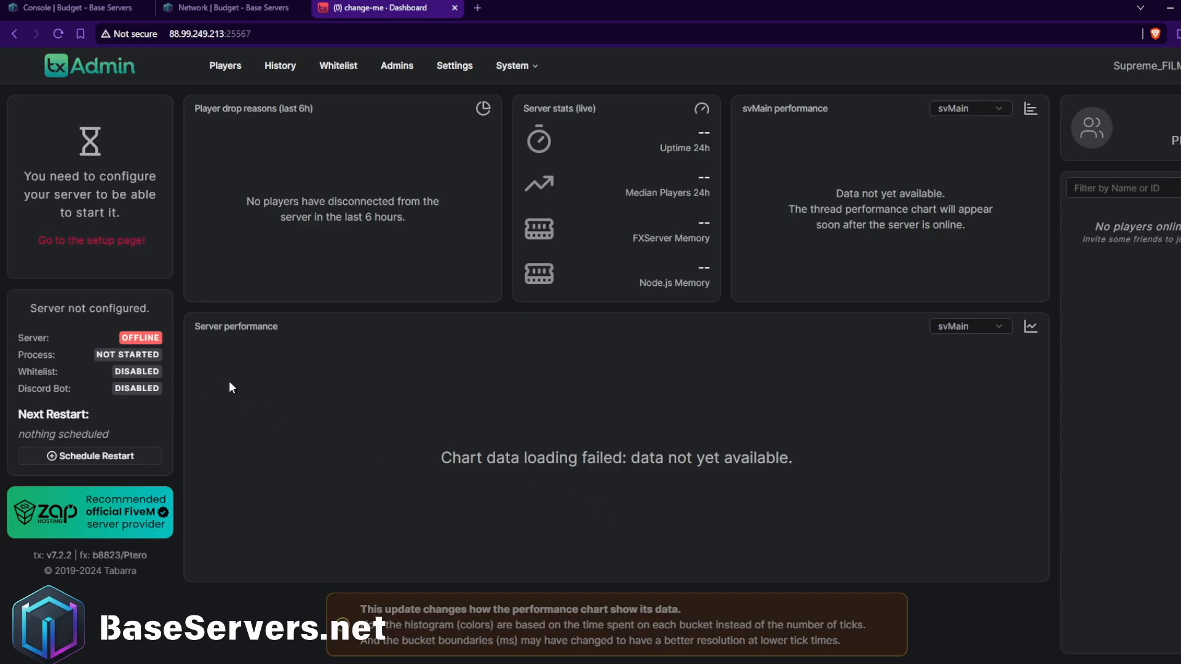
left_click(249, 37)
left_click_drag(309, 37, 159, 37)
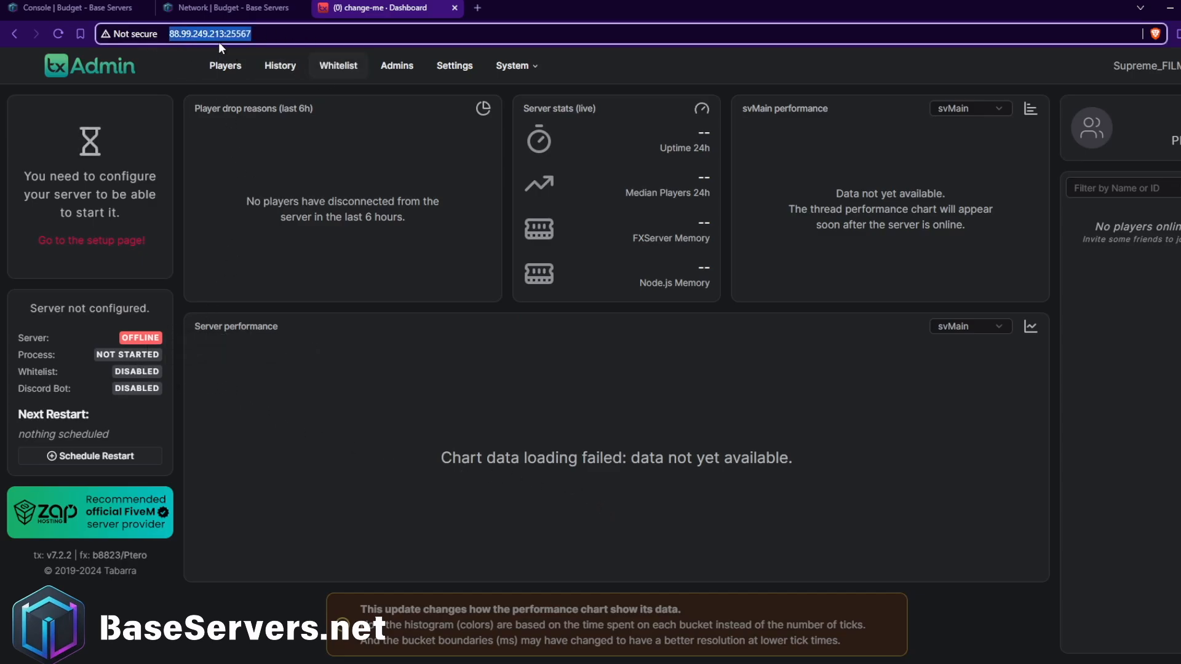
left_click(204, 34)
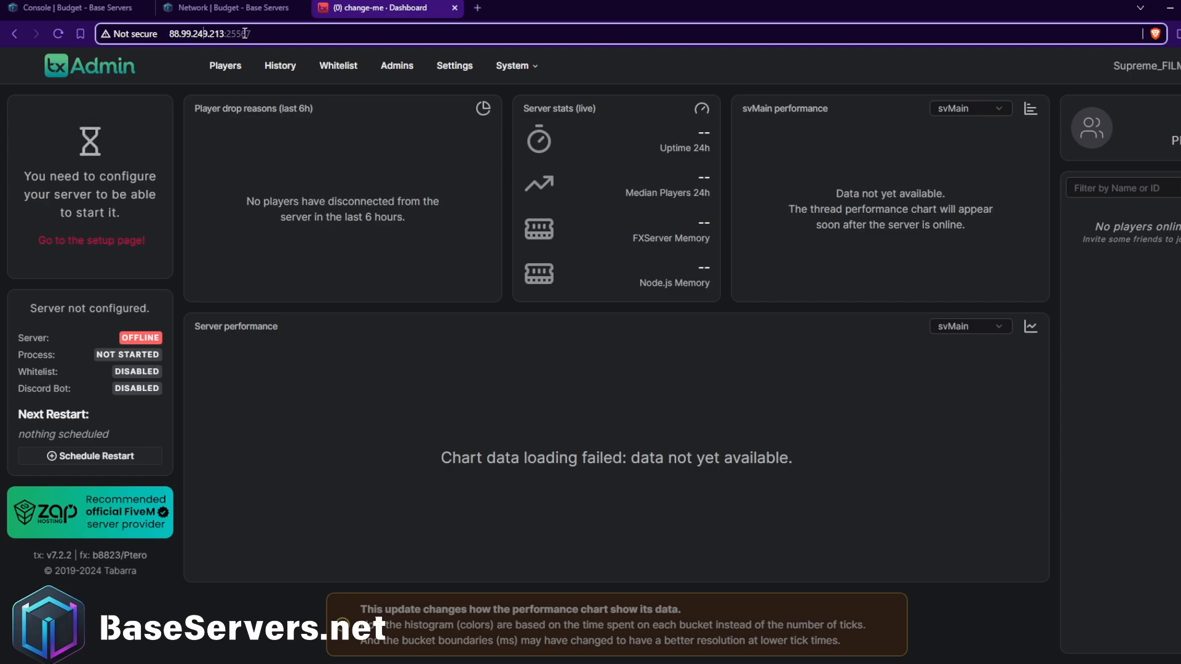
left_click_drag(312, 32, 157, 34)
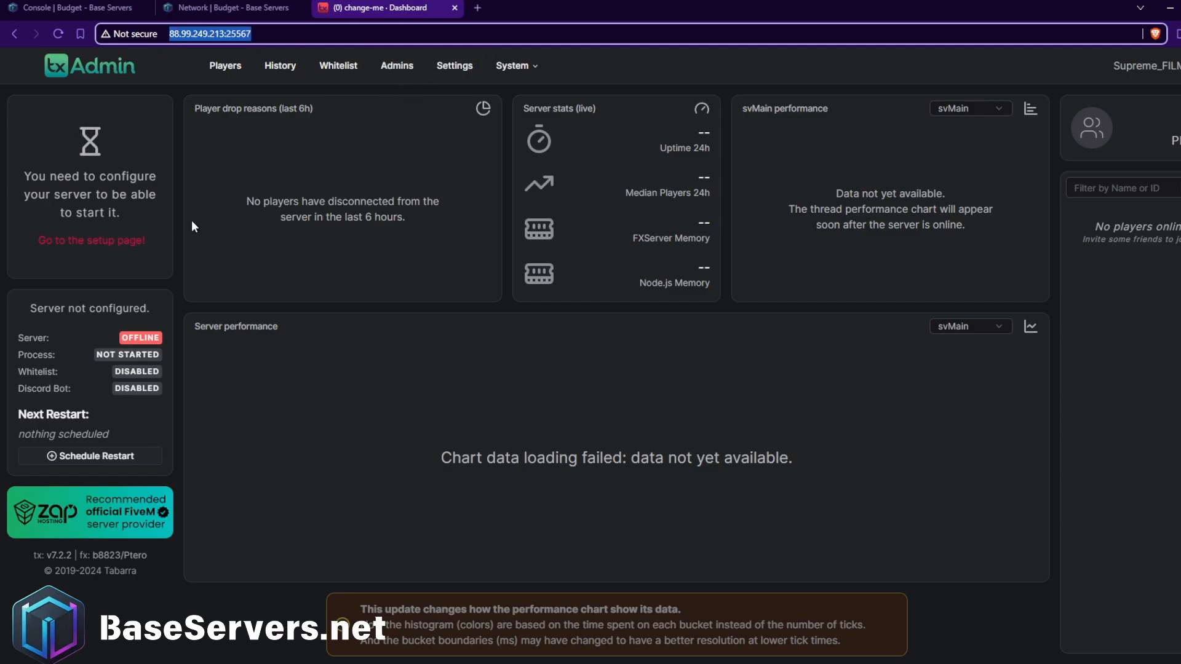
Begin the txAdmin server setup and set the server name to "BaseServers Test".
left_click(115, 239)
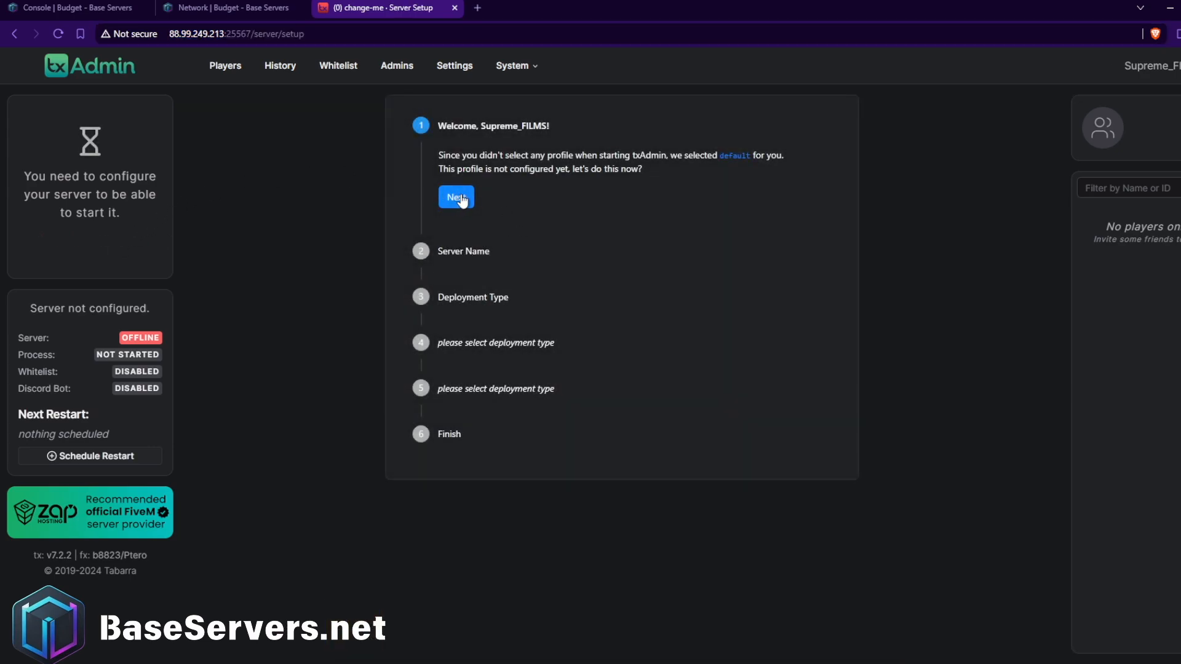
left_click(462, 201)
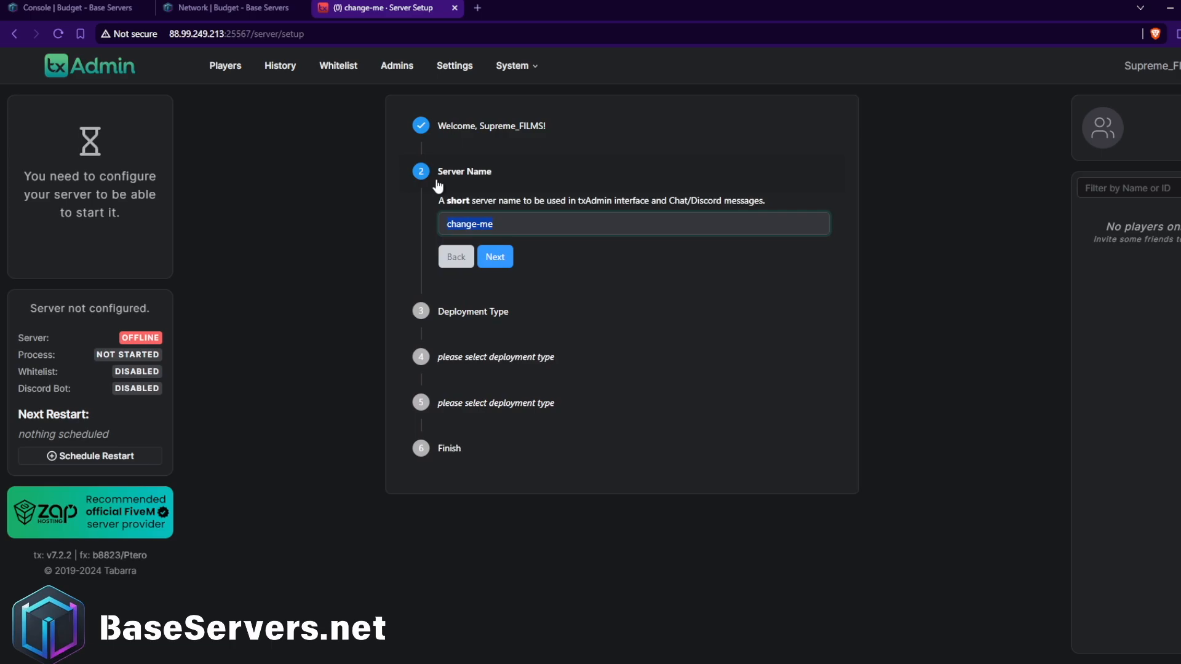
type("BaseServers Test")
left_click(483, 269)
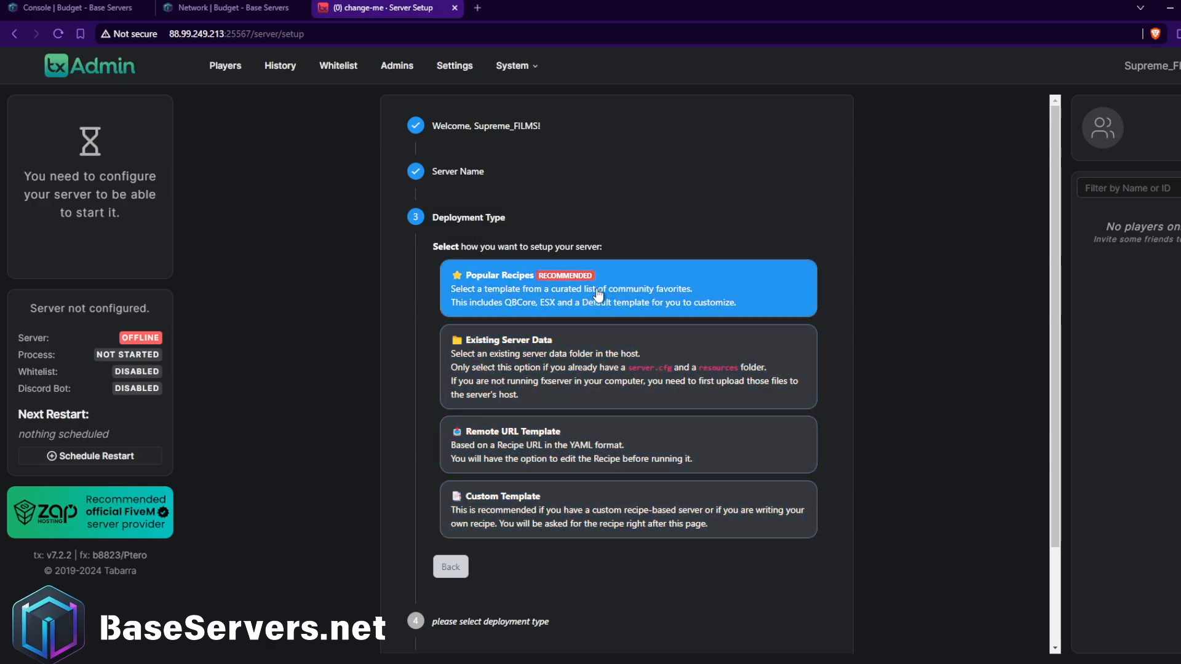
Choose Popular Recipes as the server's deployment type.
left_click(632, 293)
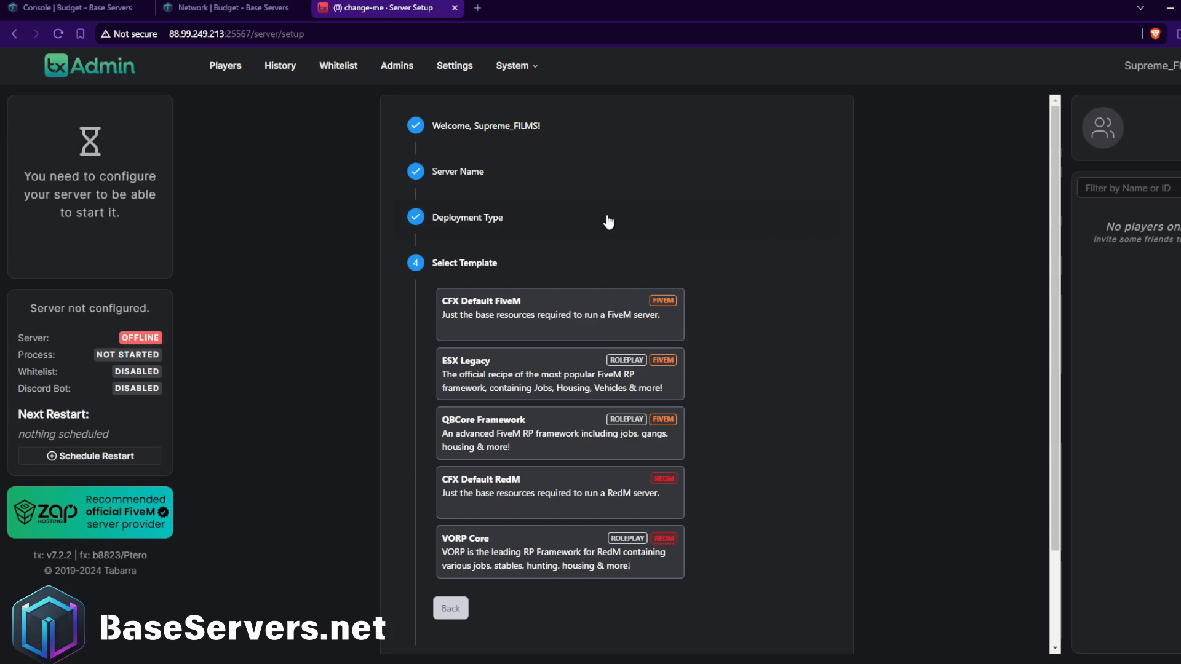
left_click(524, 311)
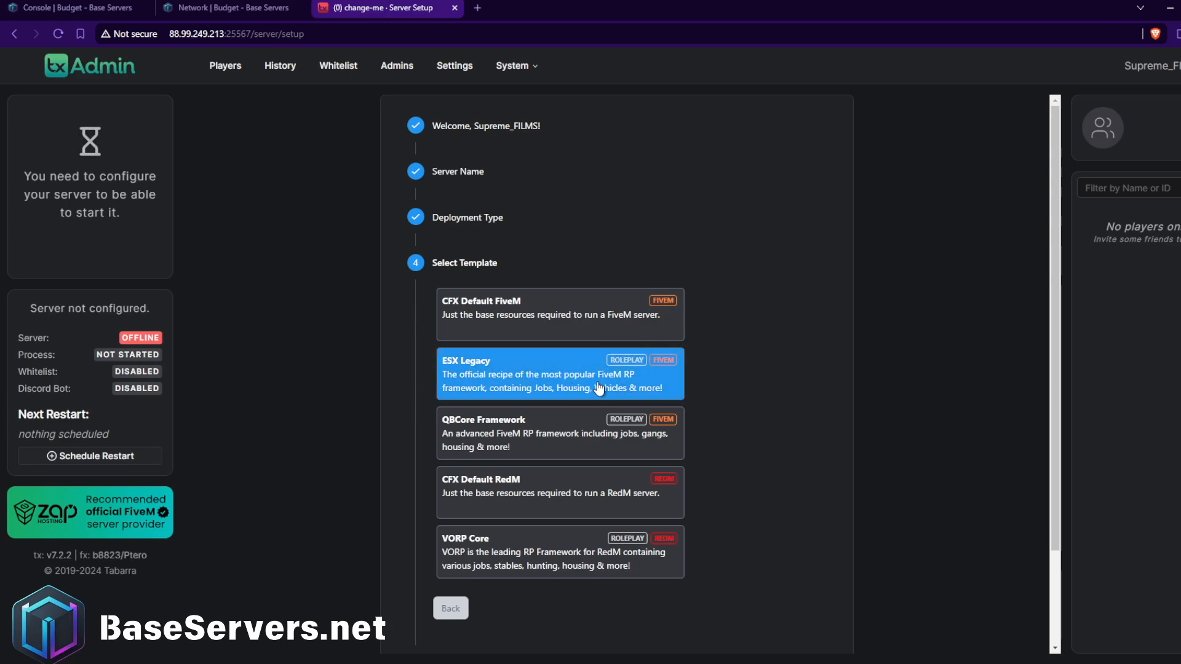
Select the ESX Legacy template, save the suggested data location and continue to the recipe deployer.
left_click(500, 398)
left_click(554, 372)
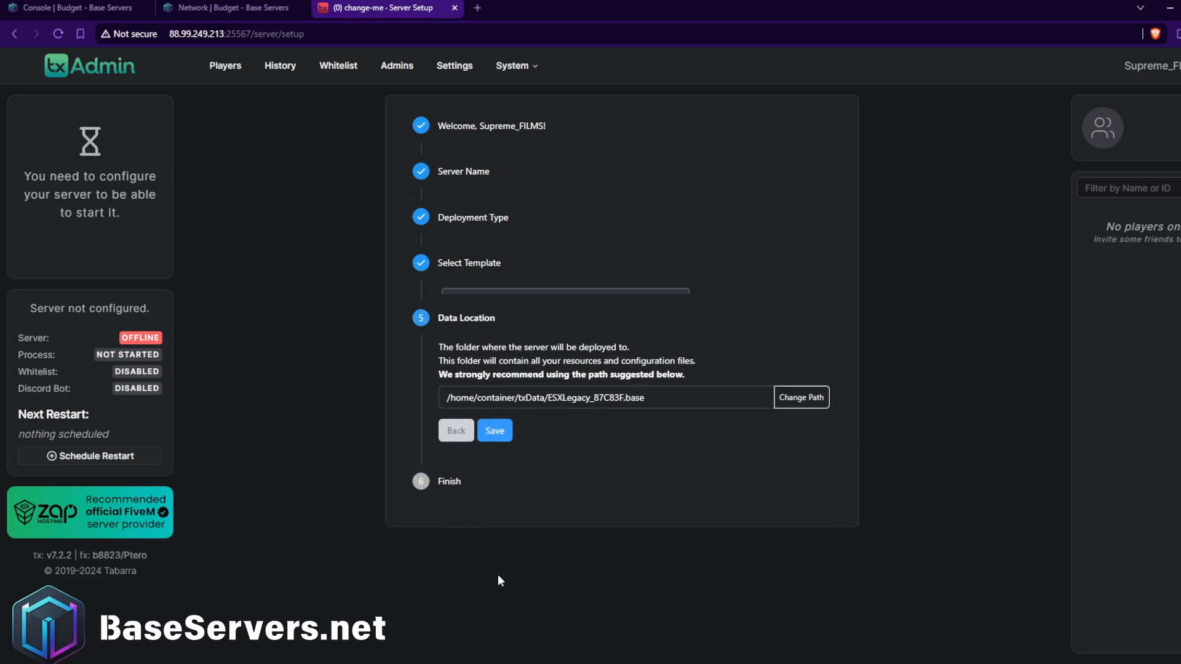
left_click(498, 422)
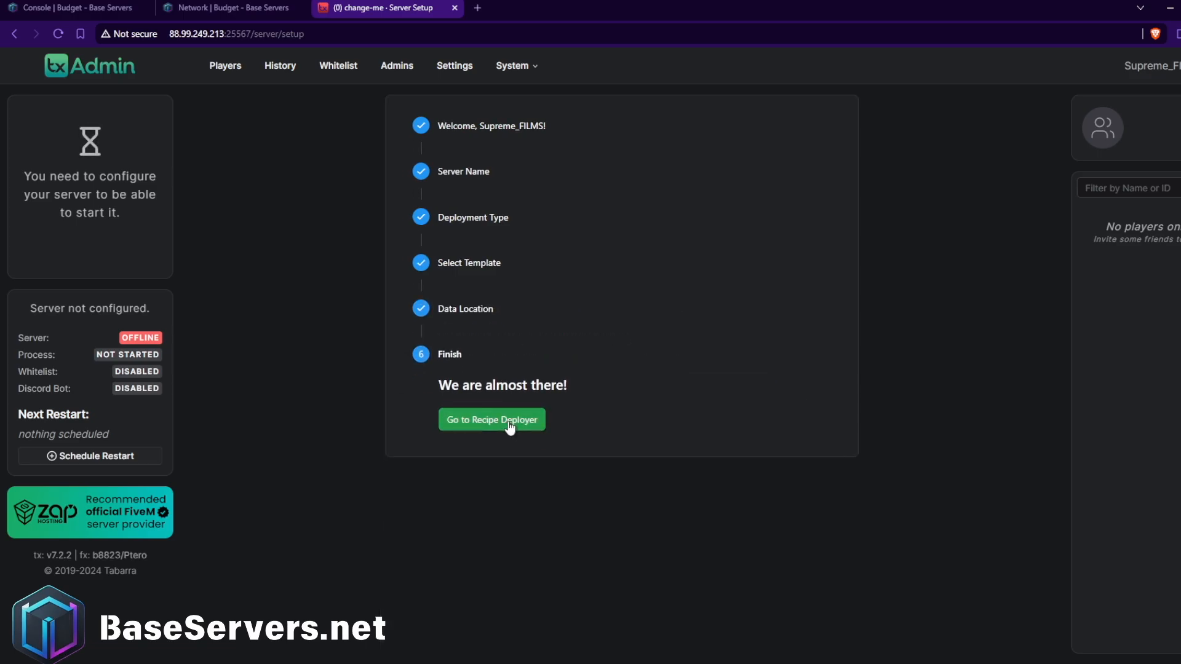
left_click(523, 424)
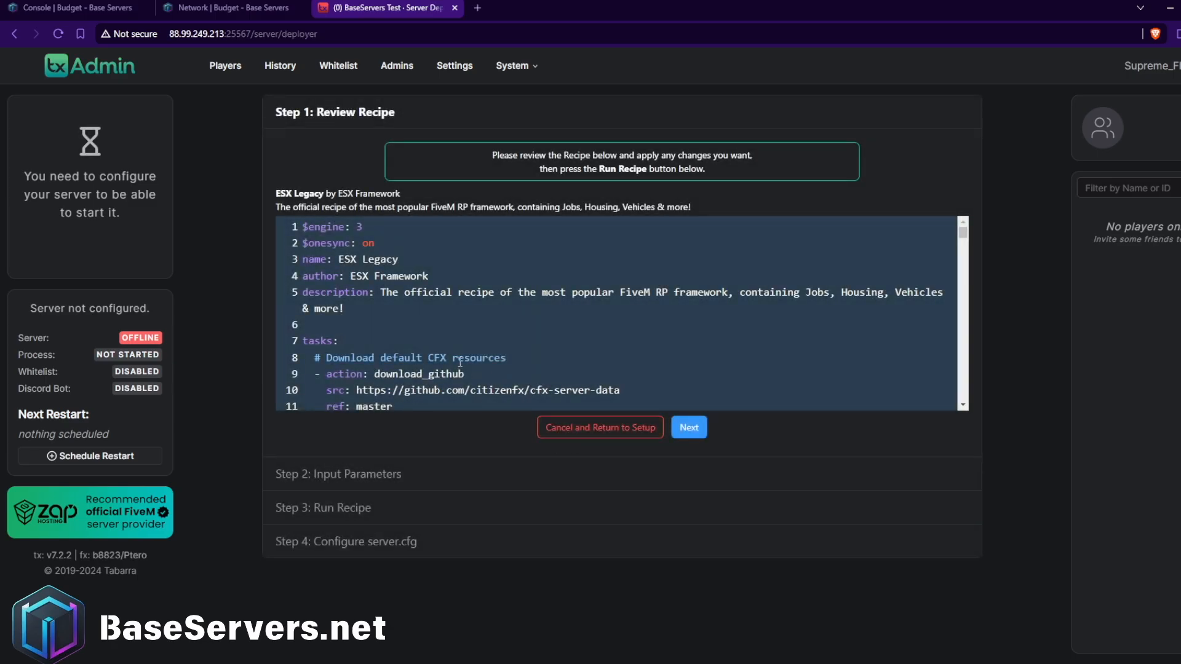
Review the ESX Legacy recipe and continue to its input parameters.
scroll(453, 354, "down", 20)
scroll(452, 354, "down", 10)
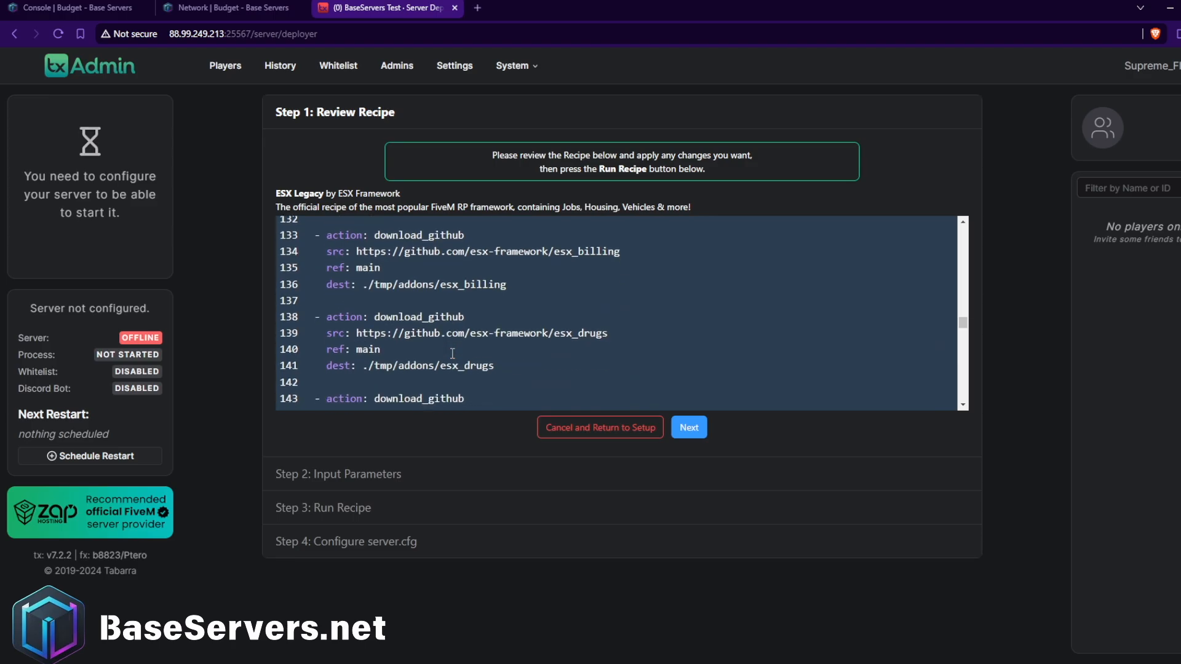
scroll(451, 356, "up", 15)
scroll(452, 356, "up", 18)
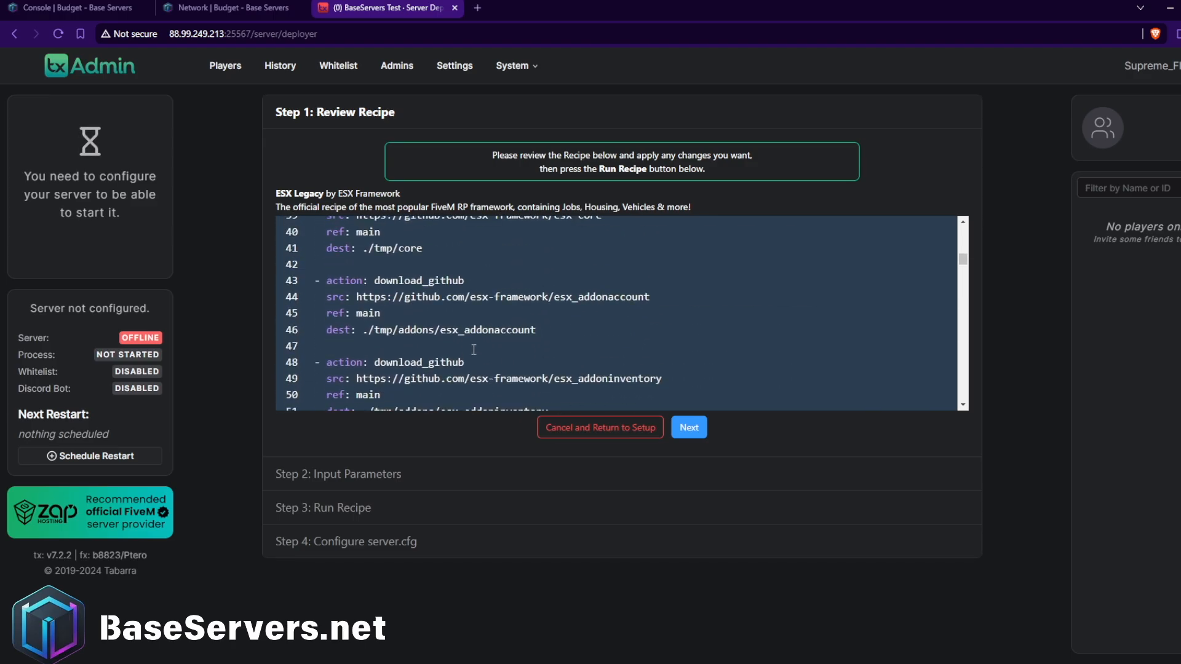
scroll(391, 335, "up", 3)
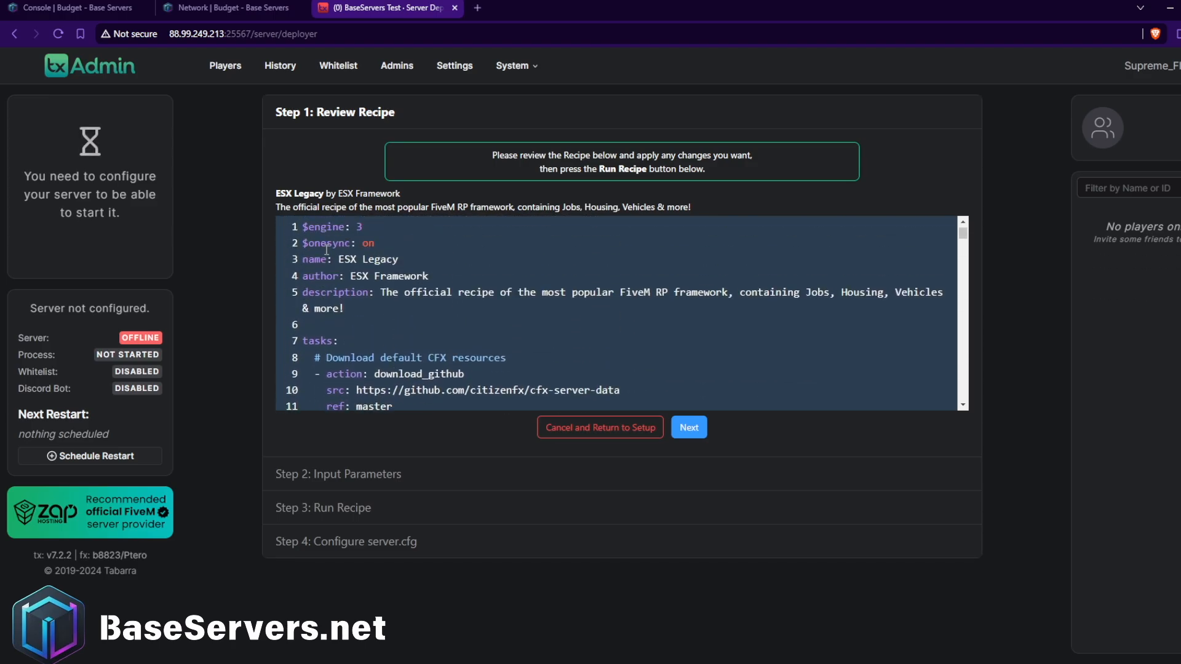
scroll(327, 249, "down", 20)
scroll(405, 288, "up", 20)
scroll(402, 320, "down", 20)
left_click(689, 427)
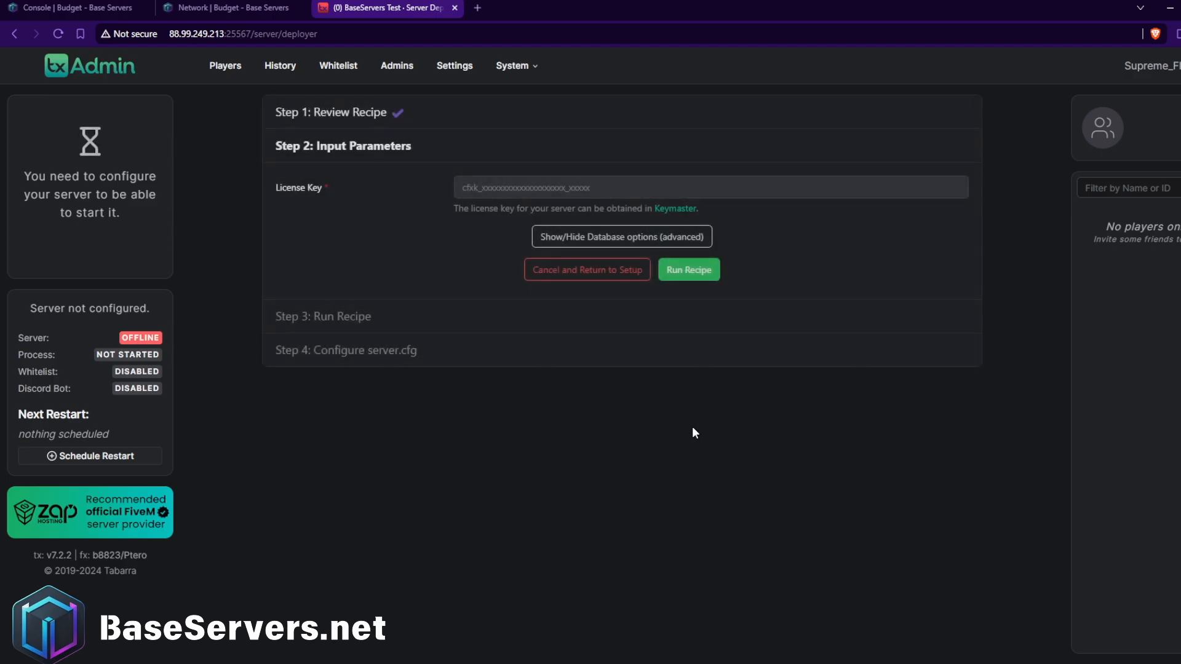
Open Keymaster from the license key parameter and show the account's server list.
left_click(501, 195)
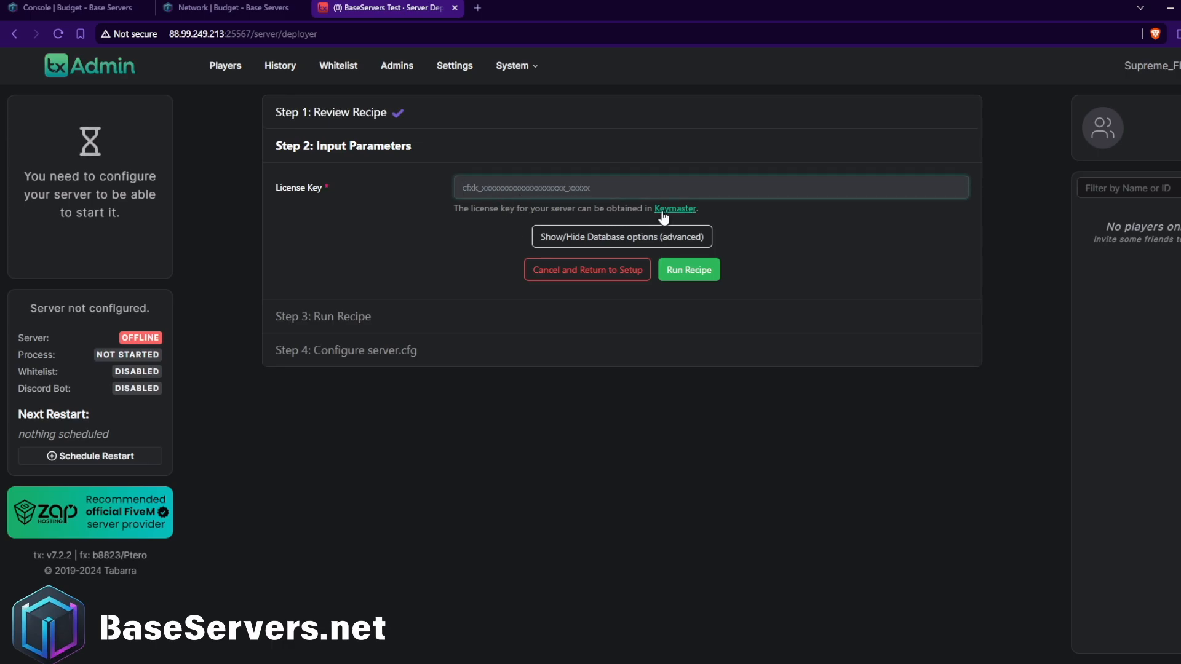
left_click(683, 210)
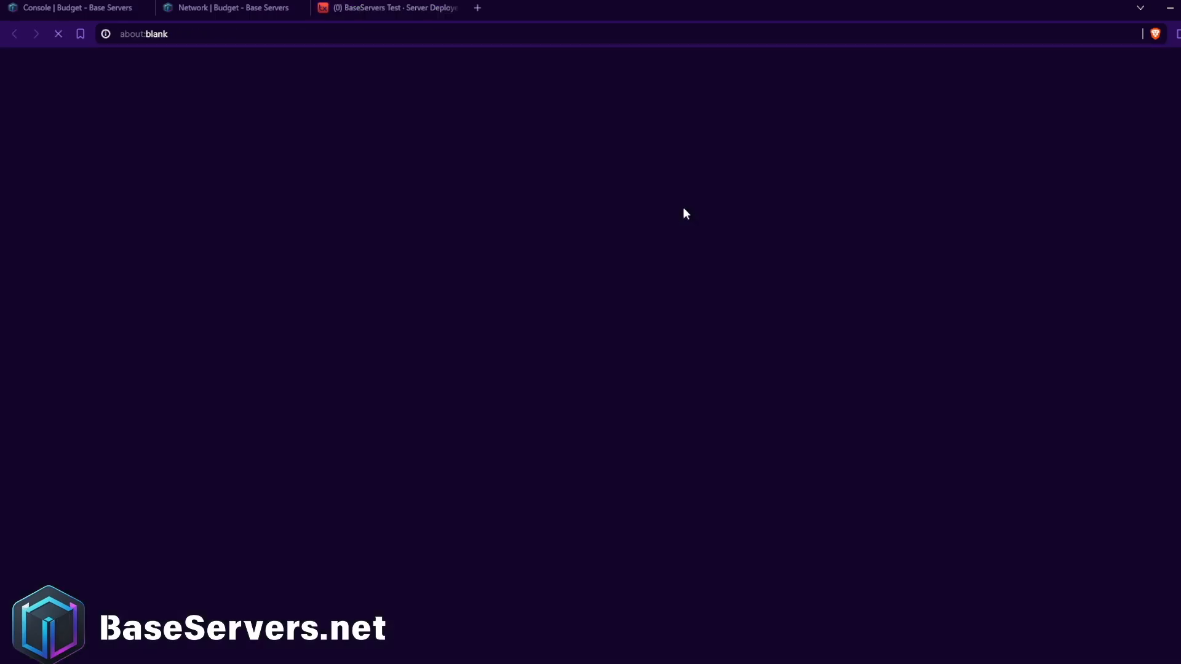
left_click(287, 182)
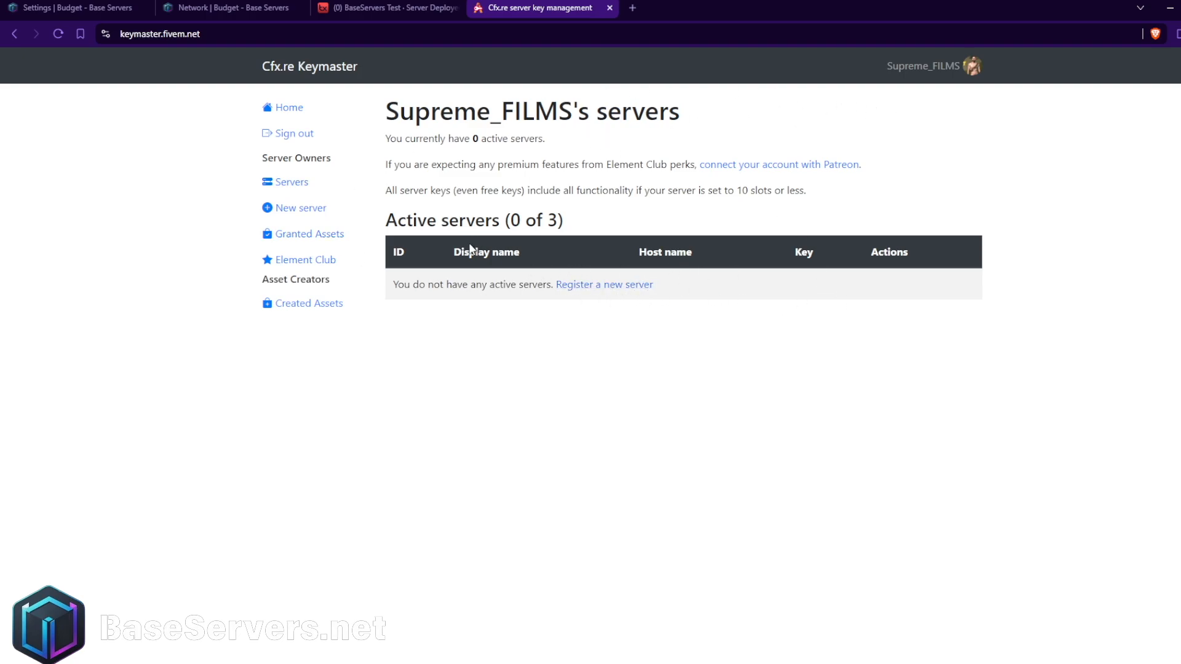
left_click_drag(564, 220, 520, 221)
left_click(625, 192)
left_click(646, 287)
left_click(14, 33)
left_click(587, 286)
left_click(442, 170)
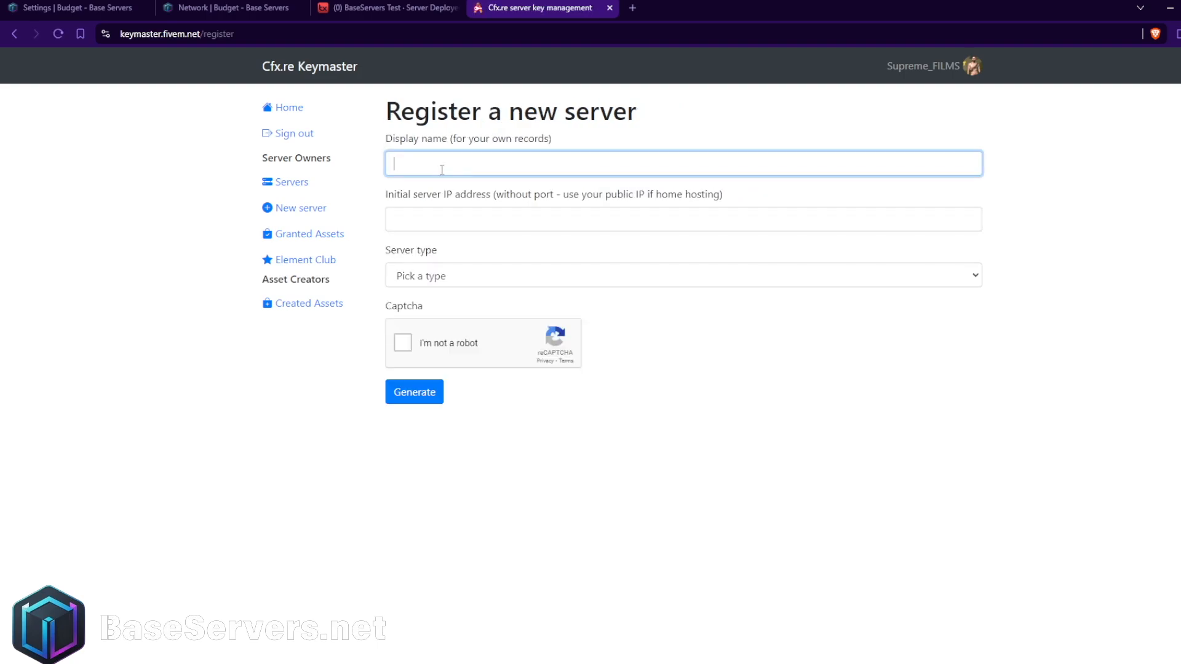
left_click(495, 199)
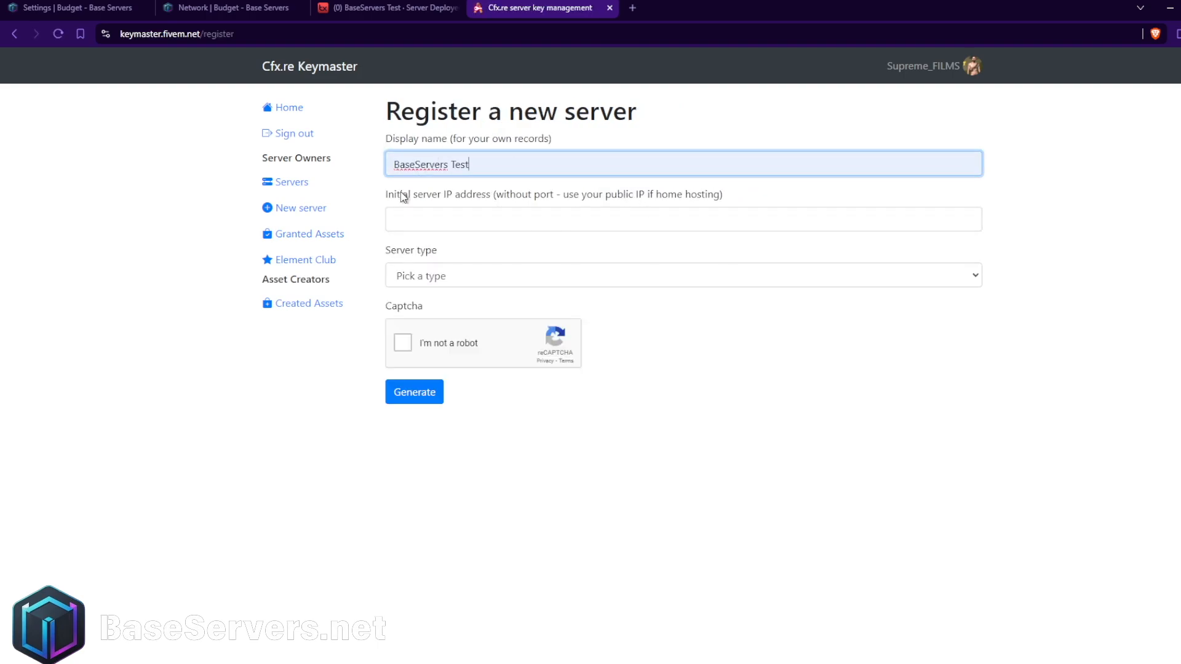
left_click_drag(394, 195, 525, 197)
left_click(524, 197)
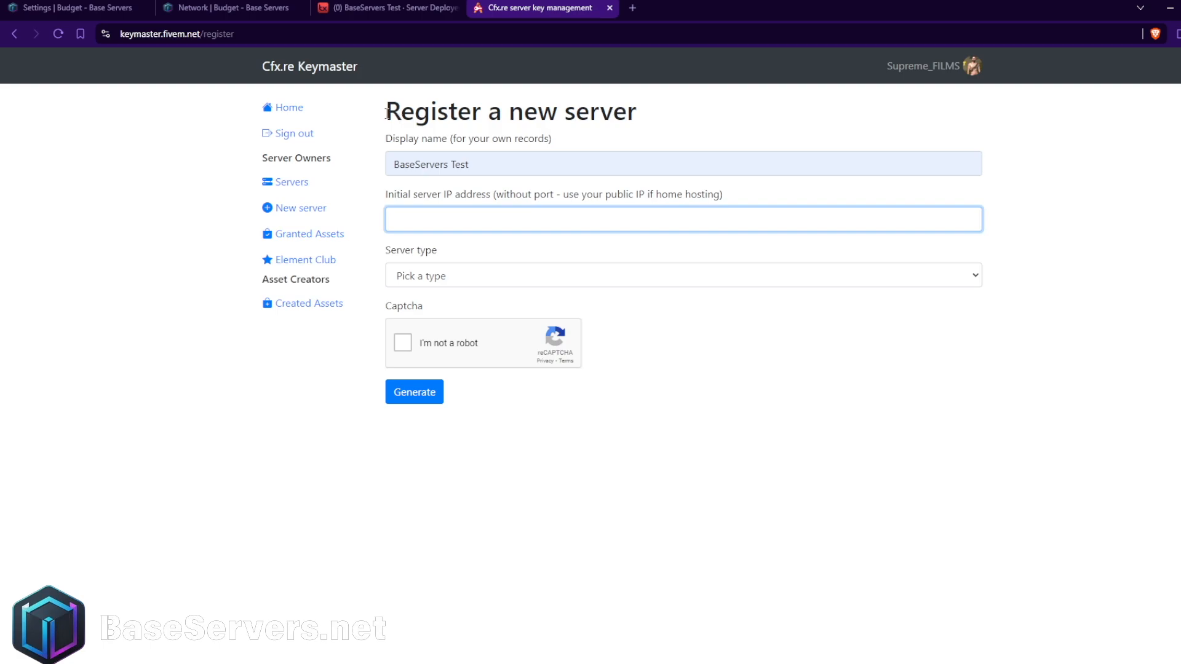
Look up the server's IP address in the Base Servers console output.
left_click(77, 7)
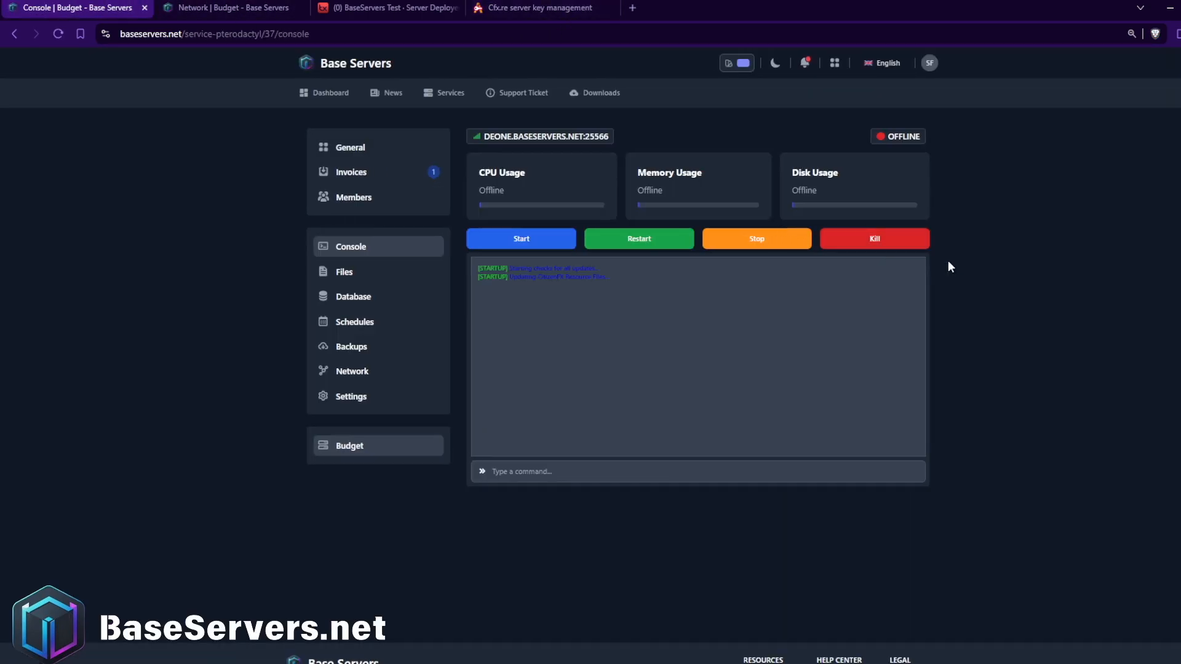
scroll(928, 261, "down", 2)
scroll(698, 287, "up", 2)
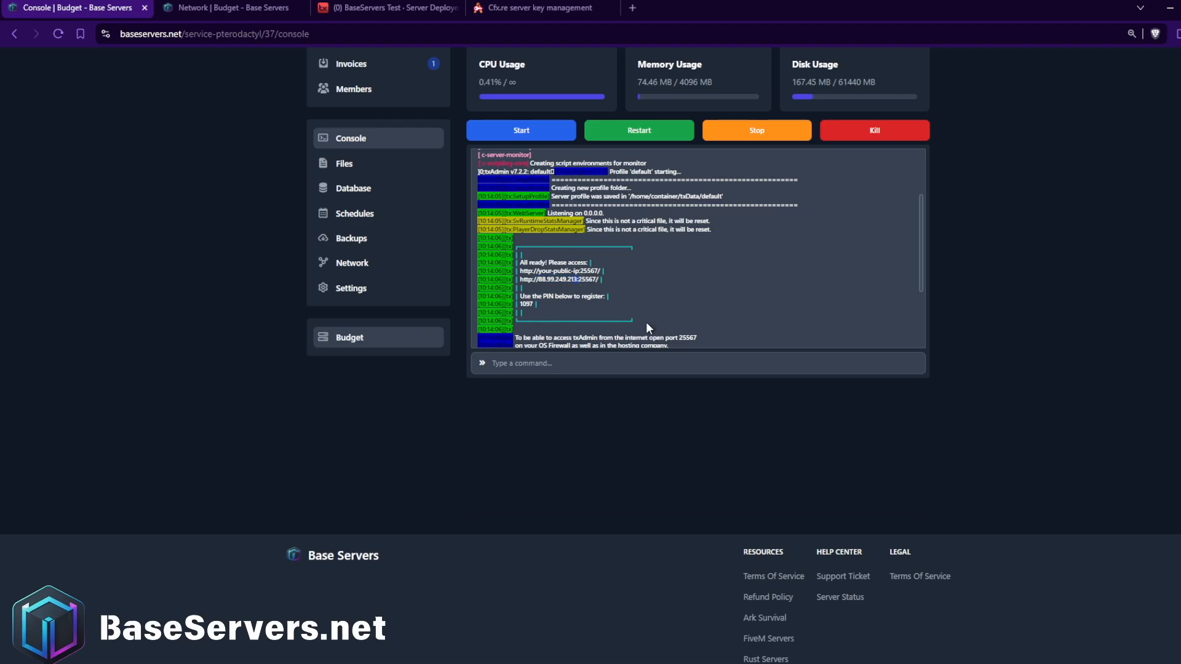
left_click(533, 8)
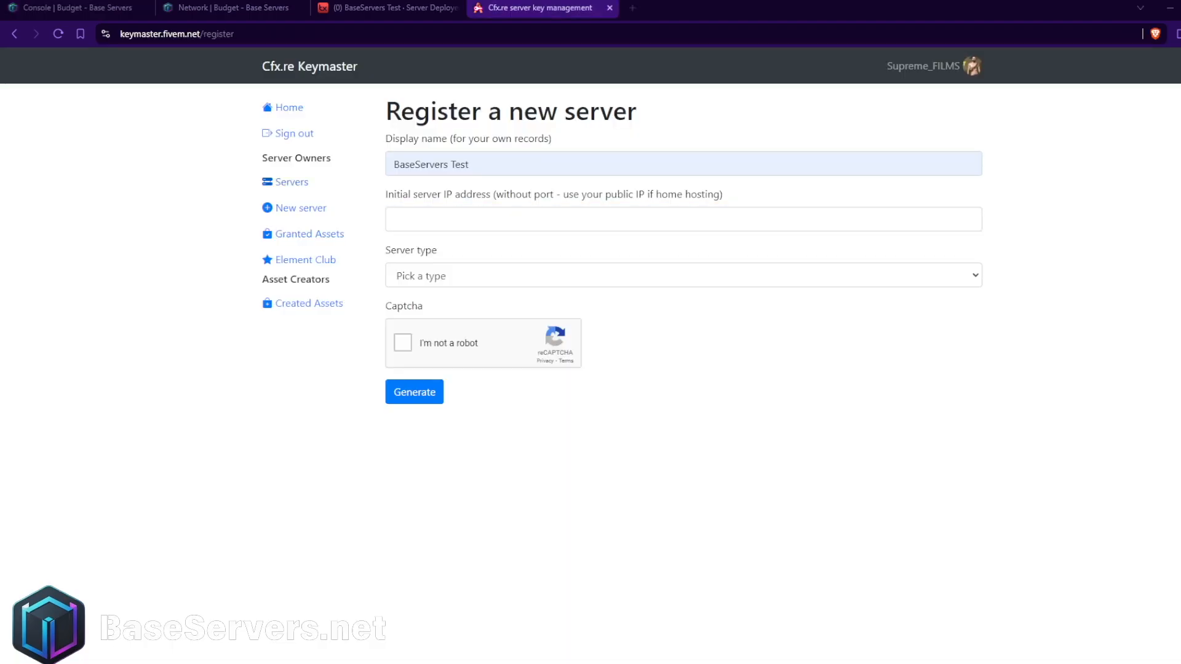
Open the registration form for a new server in Keymaster and set the display name to "BaseServers Test".
left_click(292, 182)
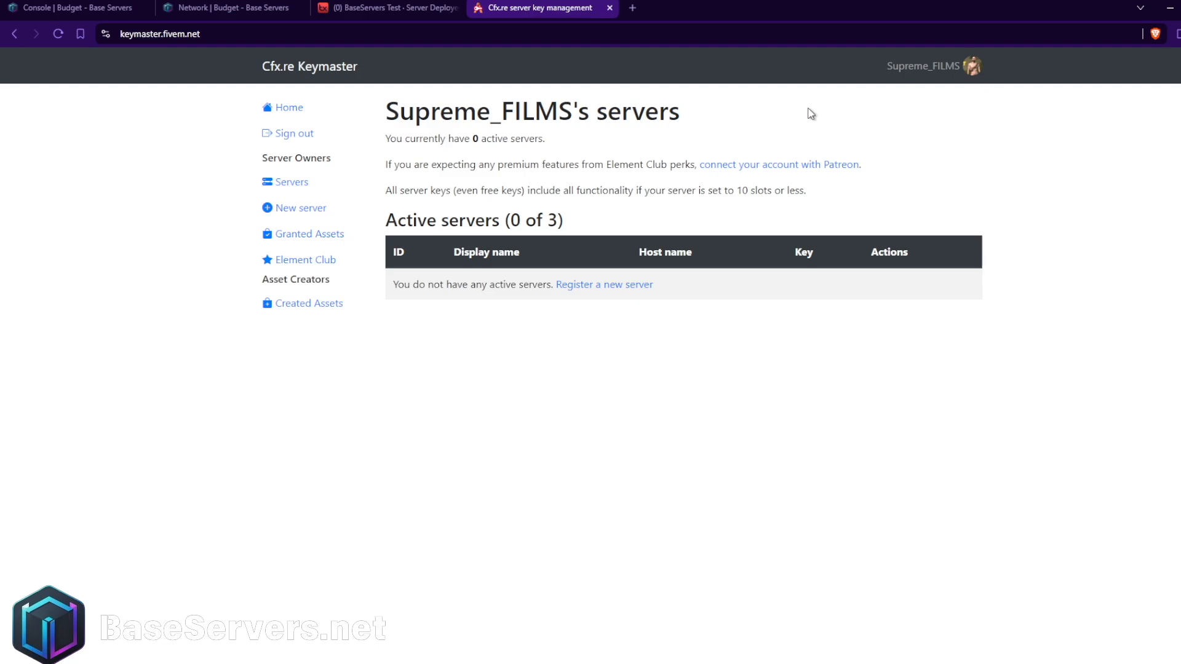
left_click(599, 285)
left_click(480, 172)
left_click(502, 220)
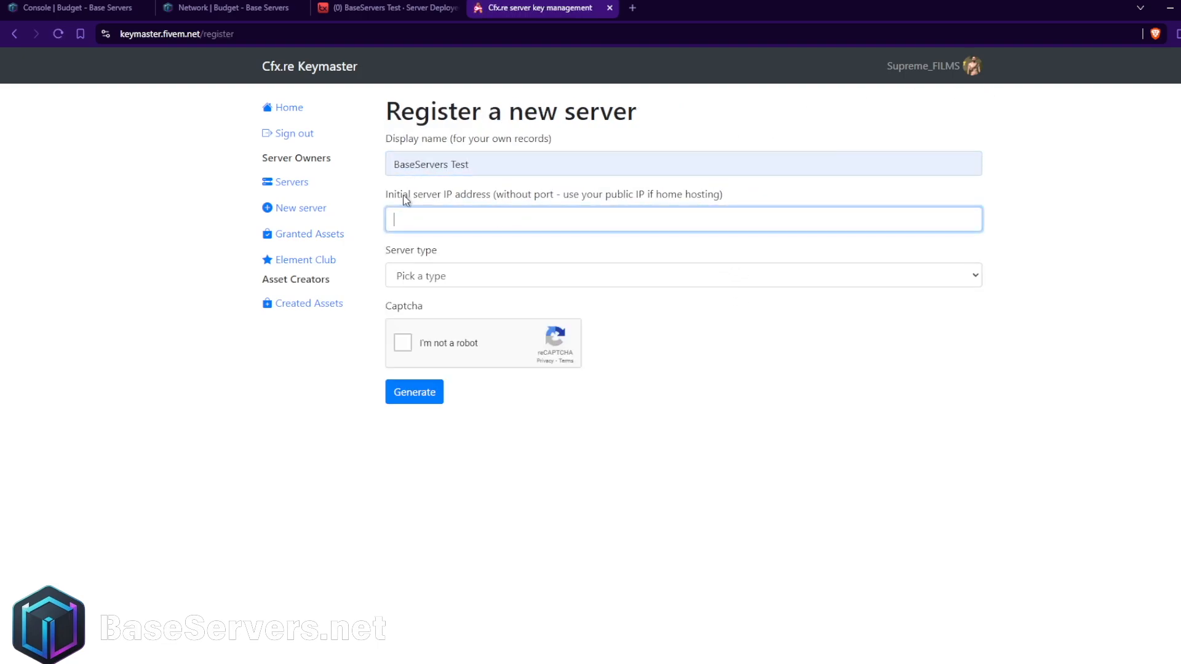
double_click(388, 197)
left_click_drag(389, 200, 466, 198)
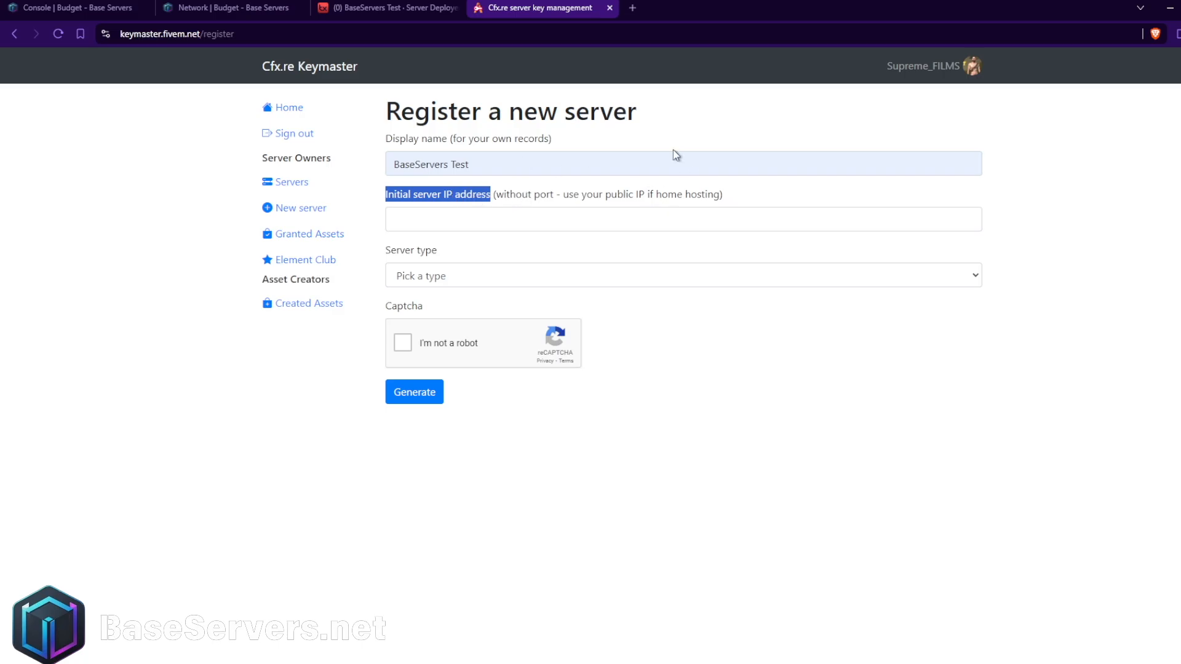
Copy the IP from the txAdmin web address and enter 88.99.249.213, without protocol or port, as the initial server IP address.
left_click(234, 7)
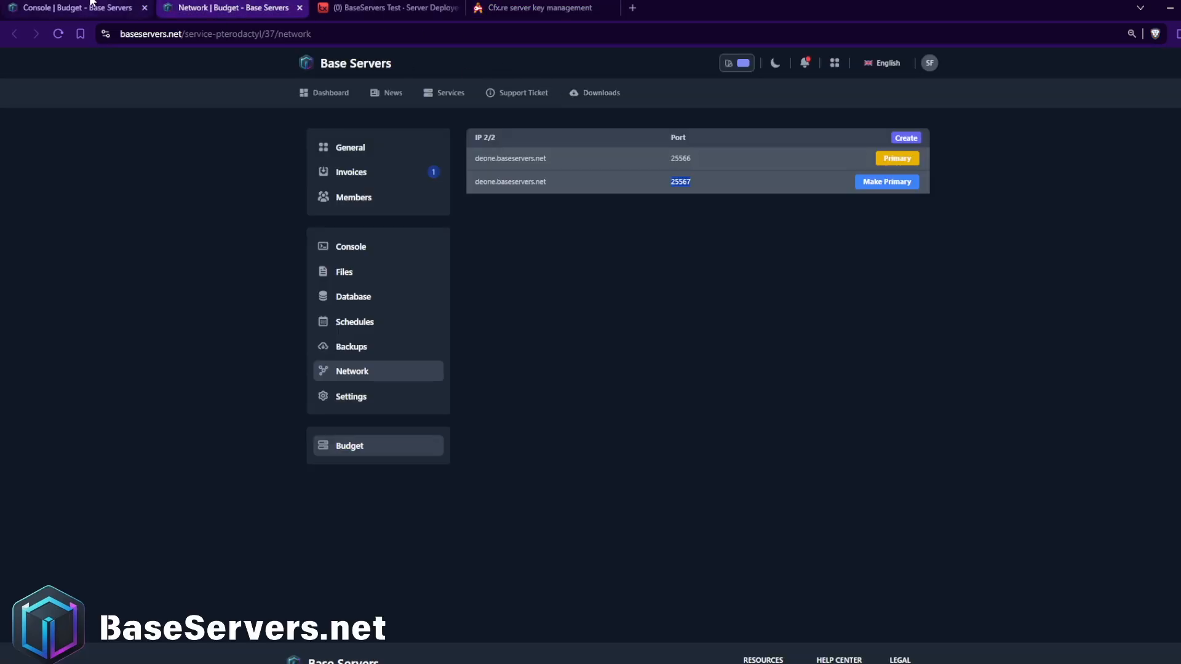
left_click(78, 7)
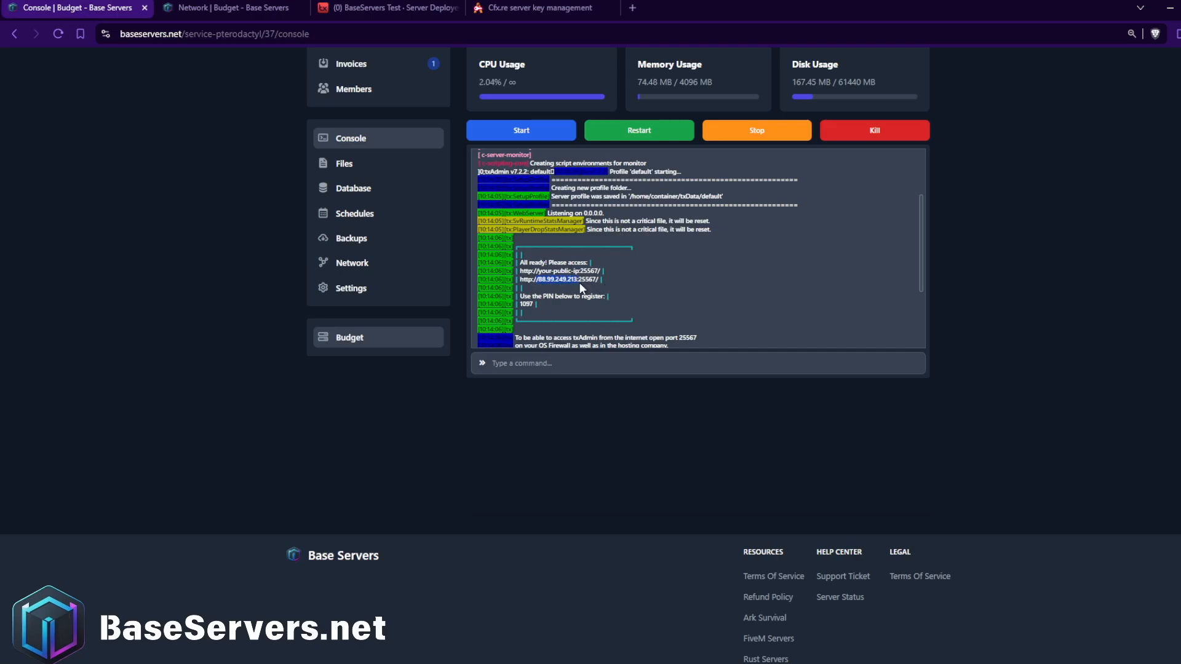
left_click(383, 9)
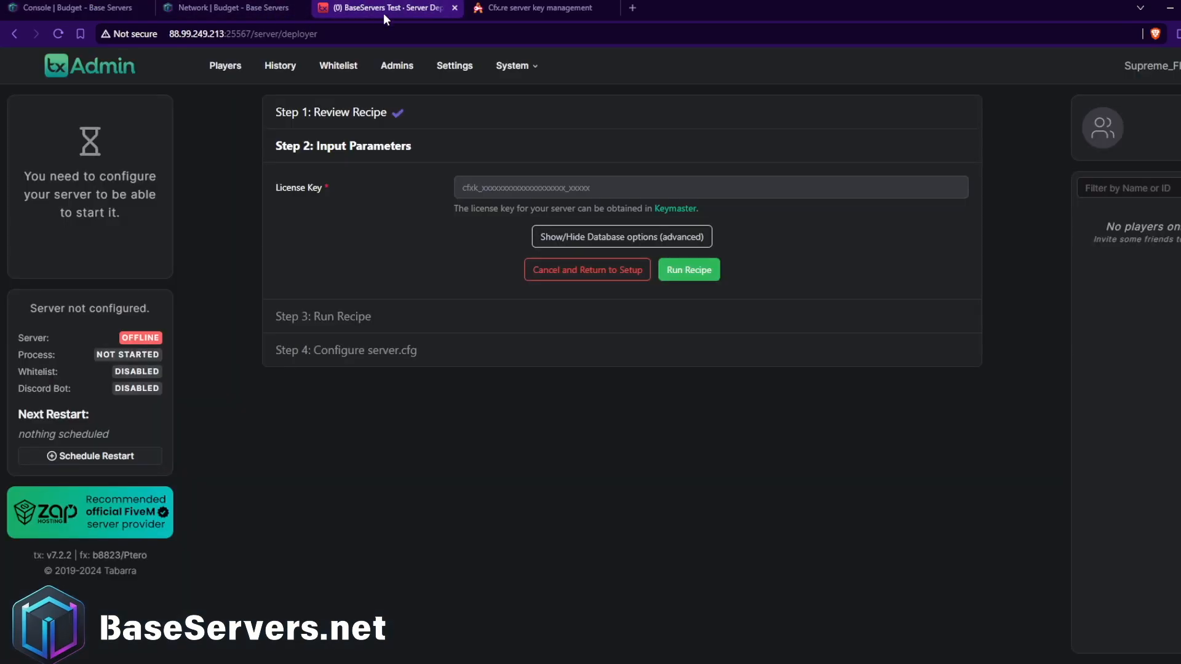
double_click(215, 35)
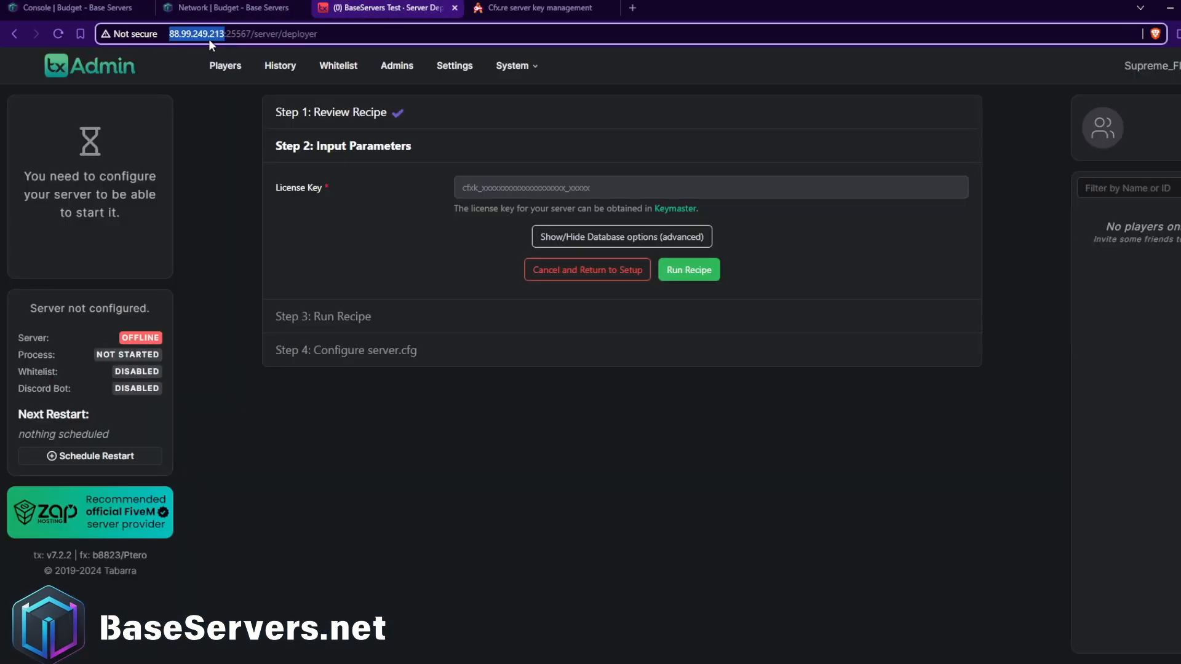
left_click(224, 33)
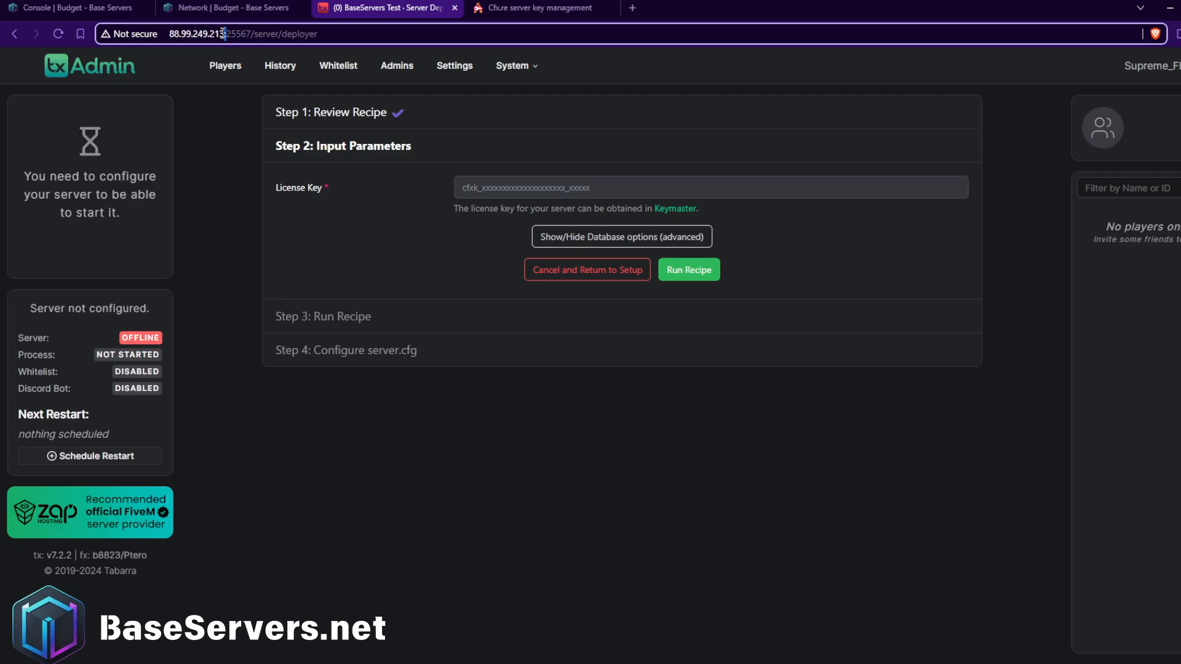
left_click_drag(224, 33, 170, 36)
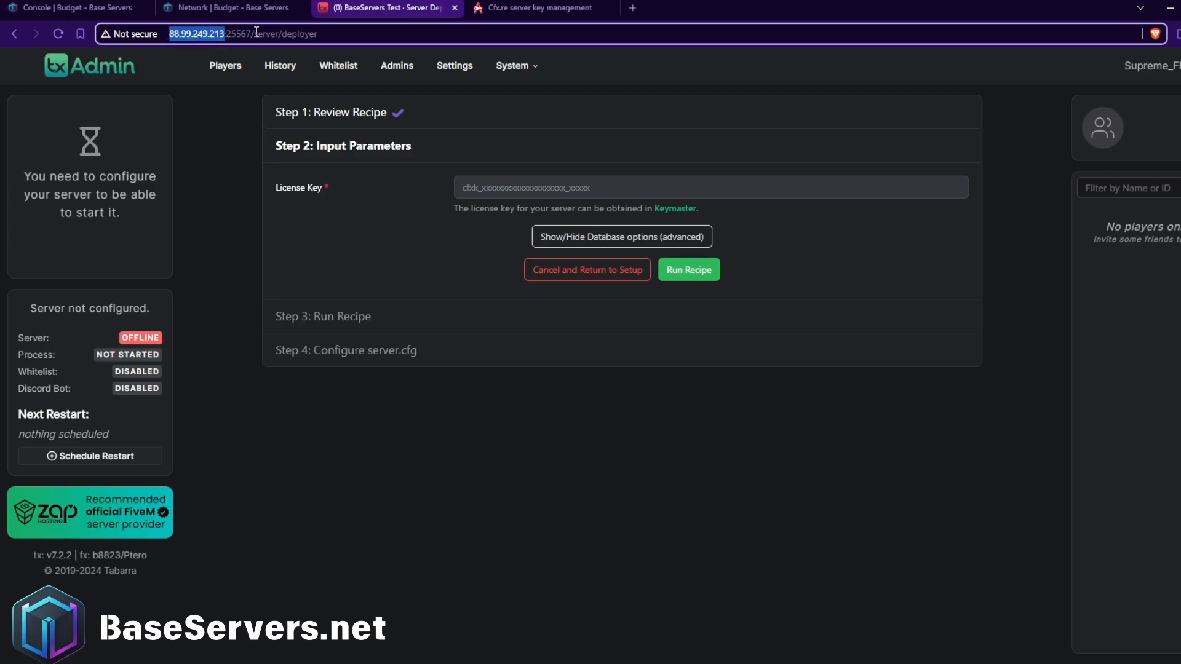
left_click_drag(506, 3, 375, 222)
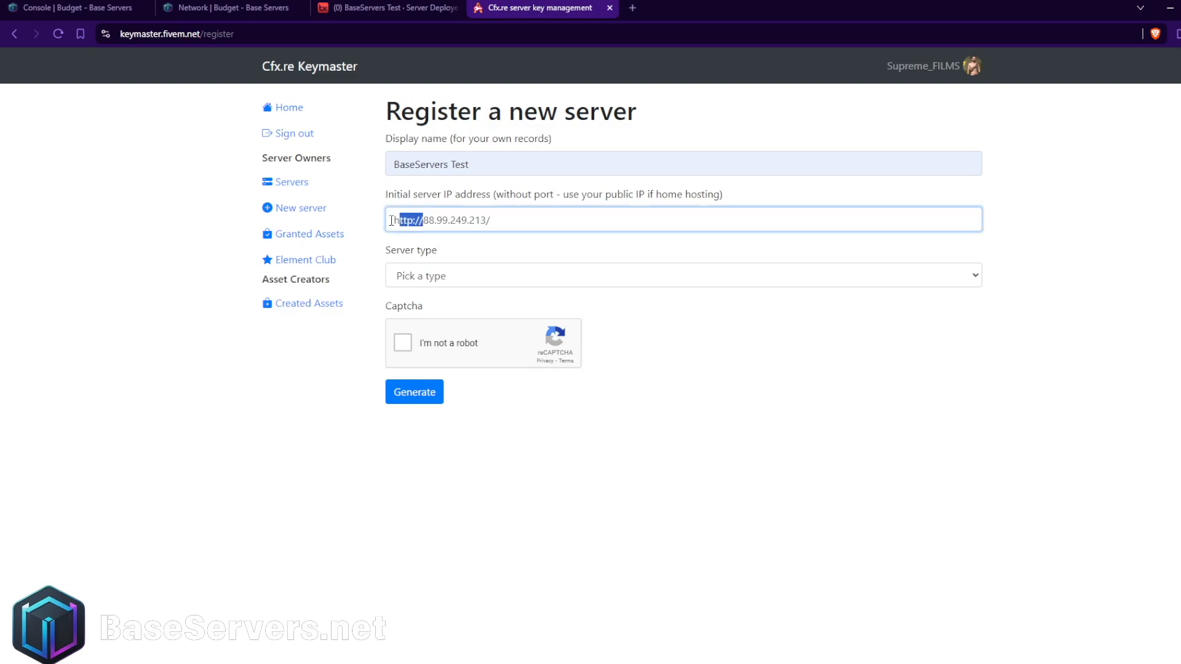
key("BackSpace")
left_click(506, 219)
Set the server type to Dedicated server and the provider to "BaseServers", complete the captcha and generate the key.
left_click(409, 276)
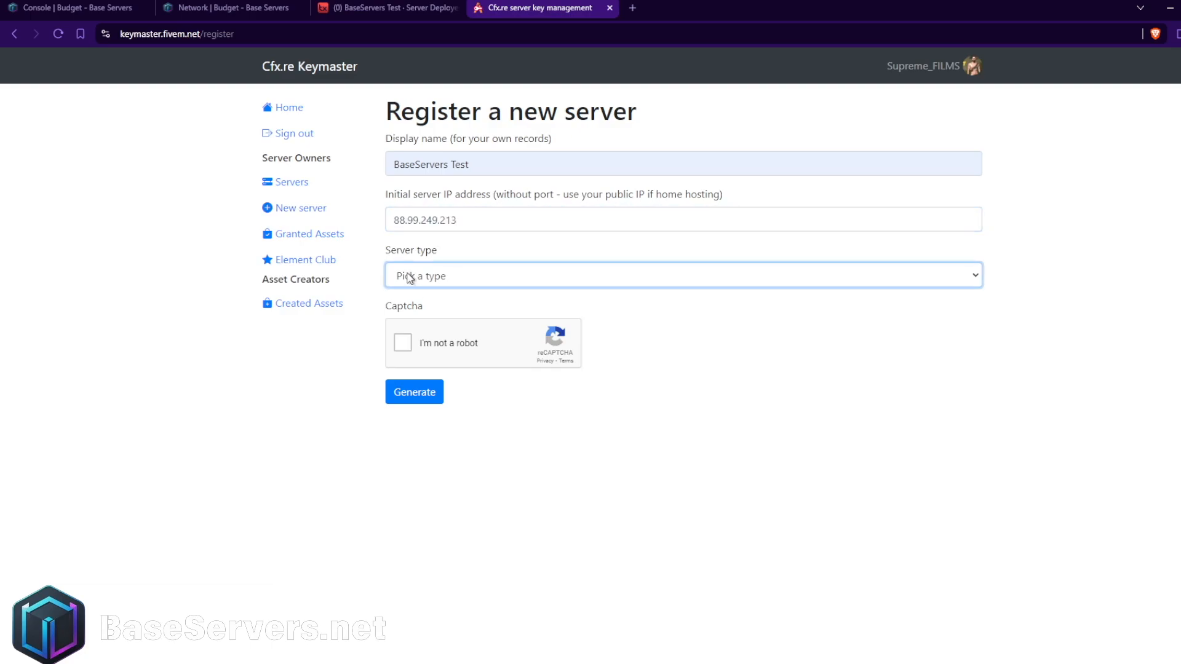
left_click(433, 317)
key("Tab")
type("BaseServers")
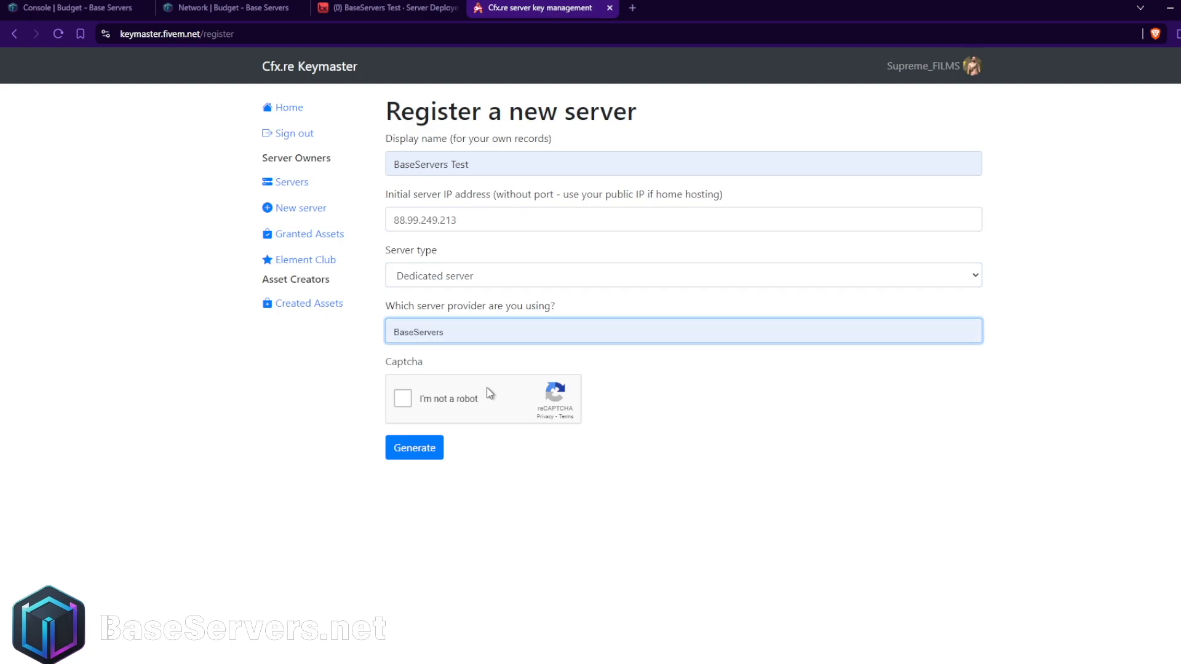
left_click(408, 400)
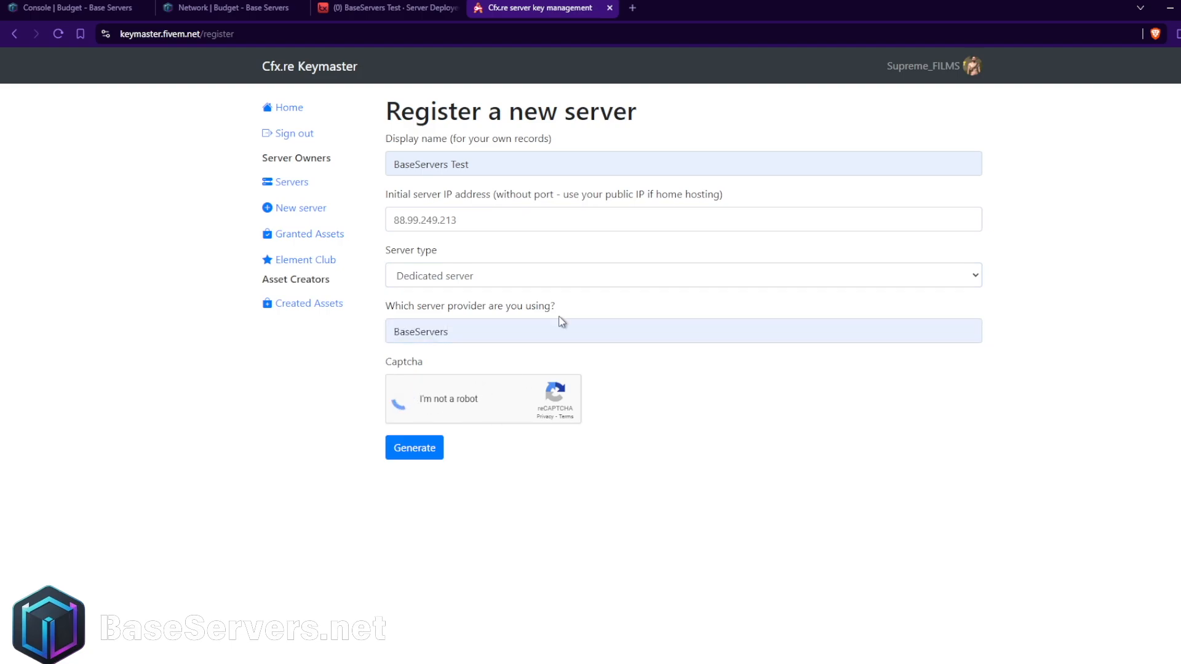
left_click(437, 445)
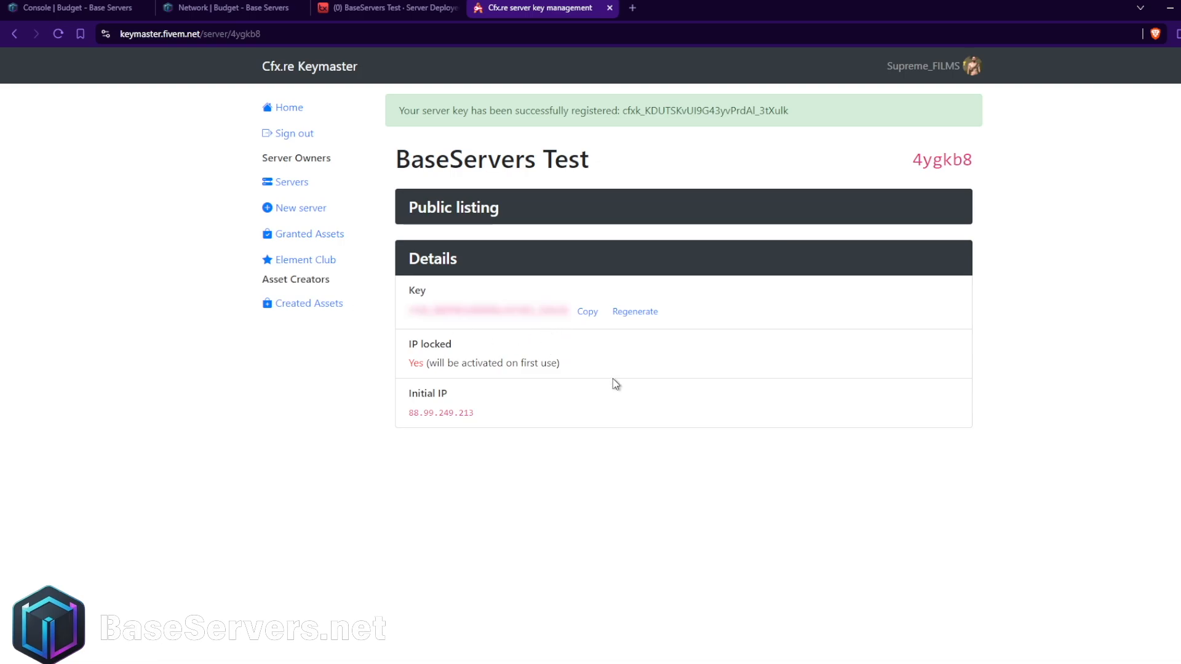
Copy the generated server key from Keymaster and paste it as the license key in the txAdmin recipe deployer.
left_click(587, 314)
left_click(387, 8)
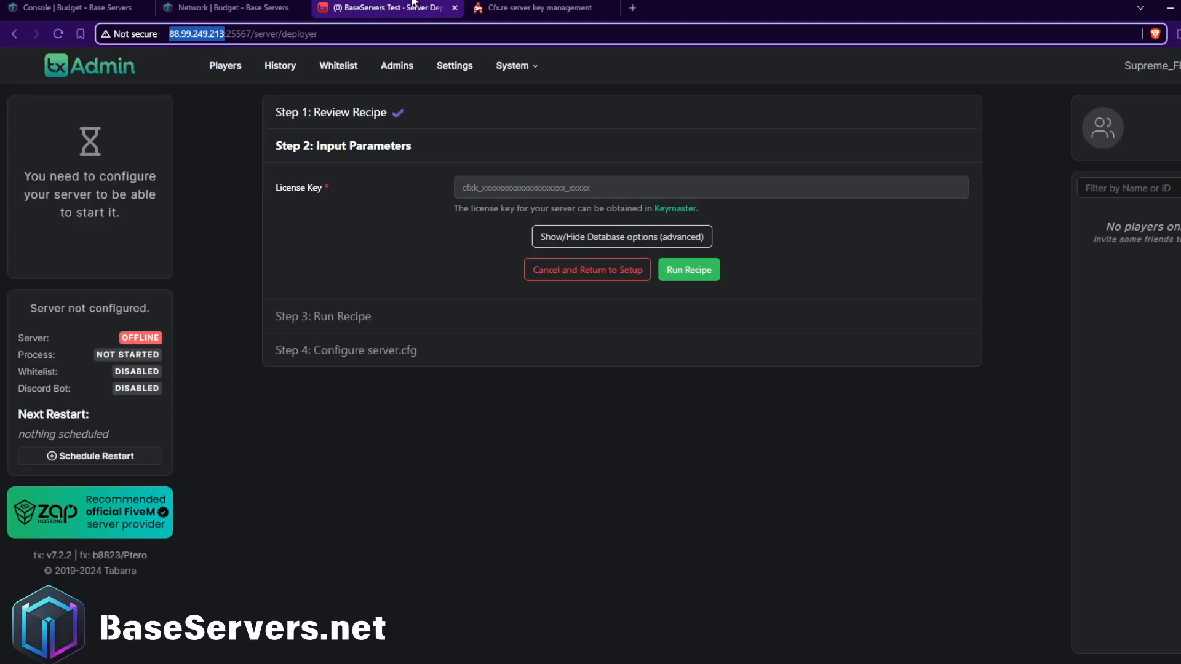
left_click(520, 190)
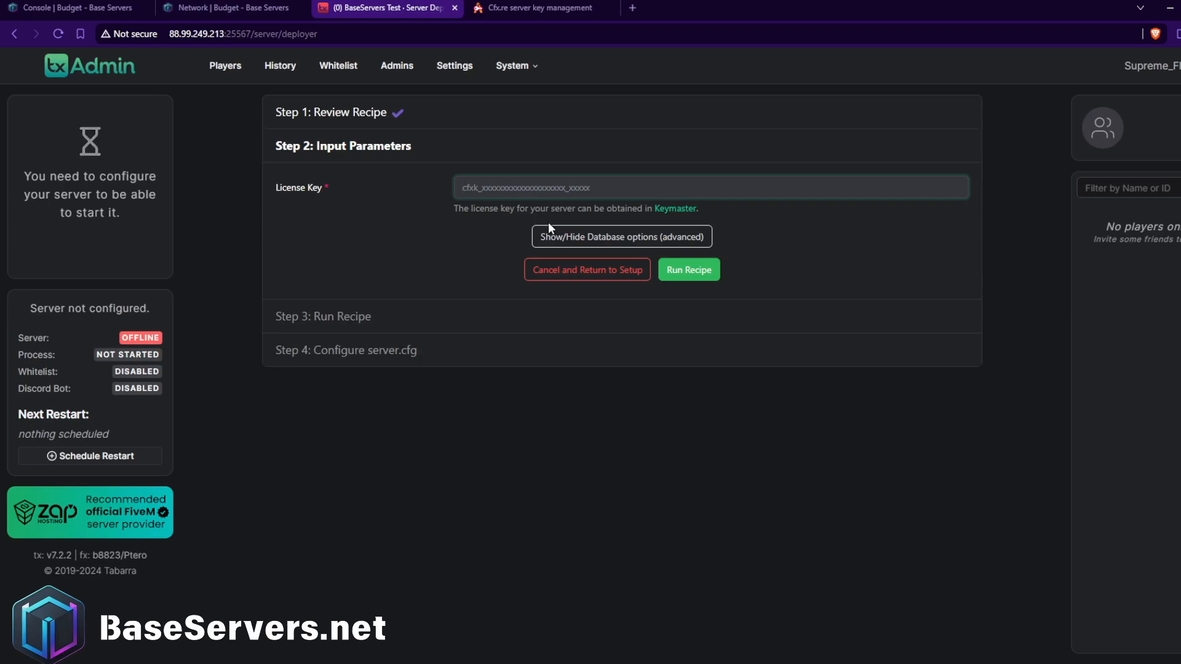
key("ctrl+v")
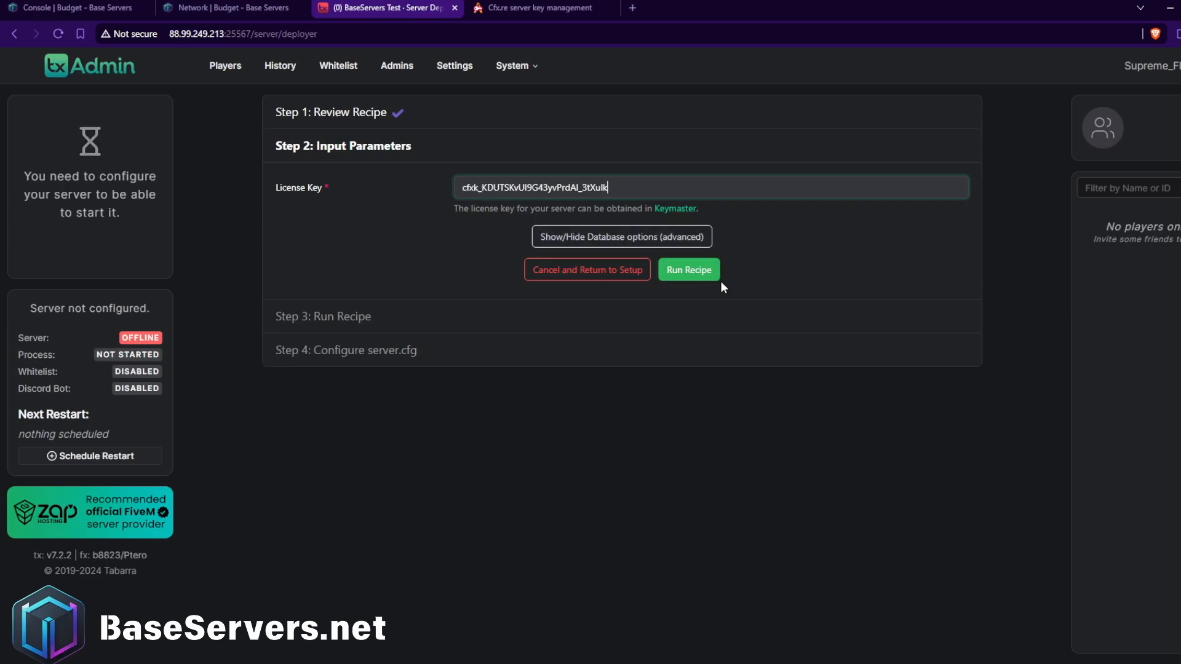
Show the advanced database options in the recipe deployer and set the database host to 88.99.249.213, without protocol or trailing slash.
left_click(658, 250)
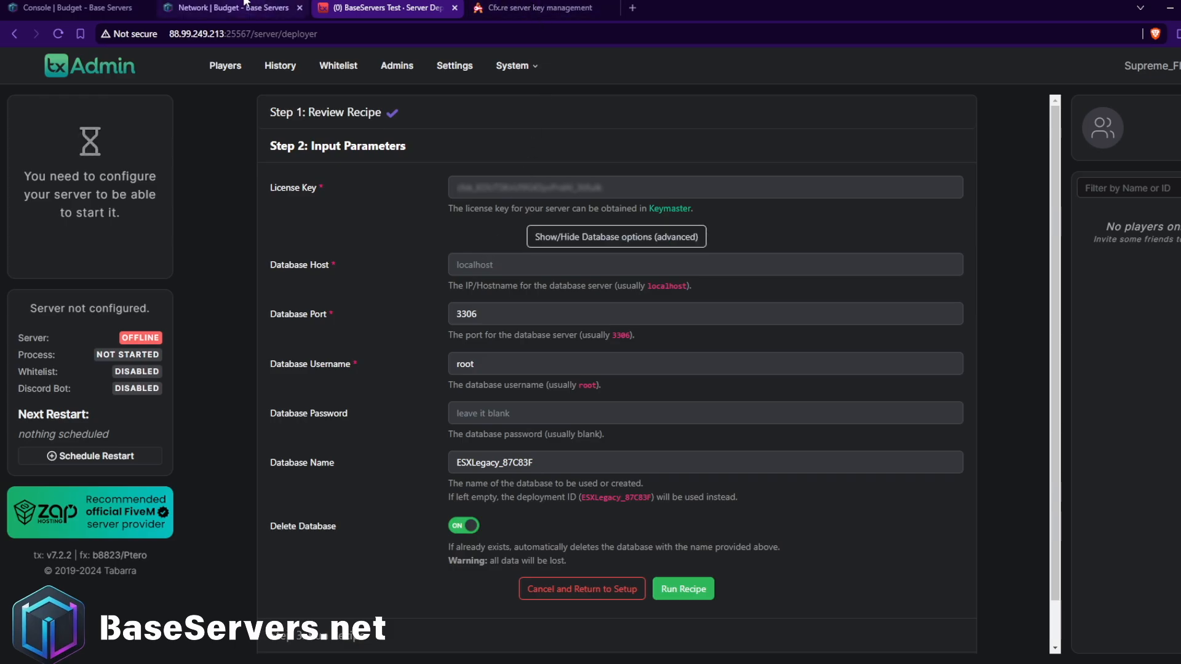
left_click(209, 7)
left_click(330, 7)
double_click(188, 38)
key("ctrl+c")
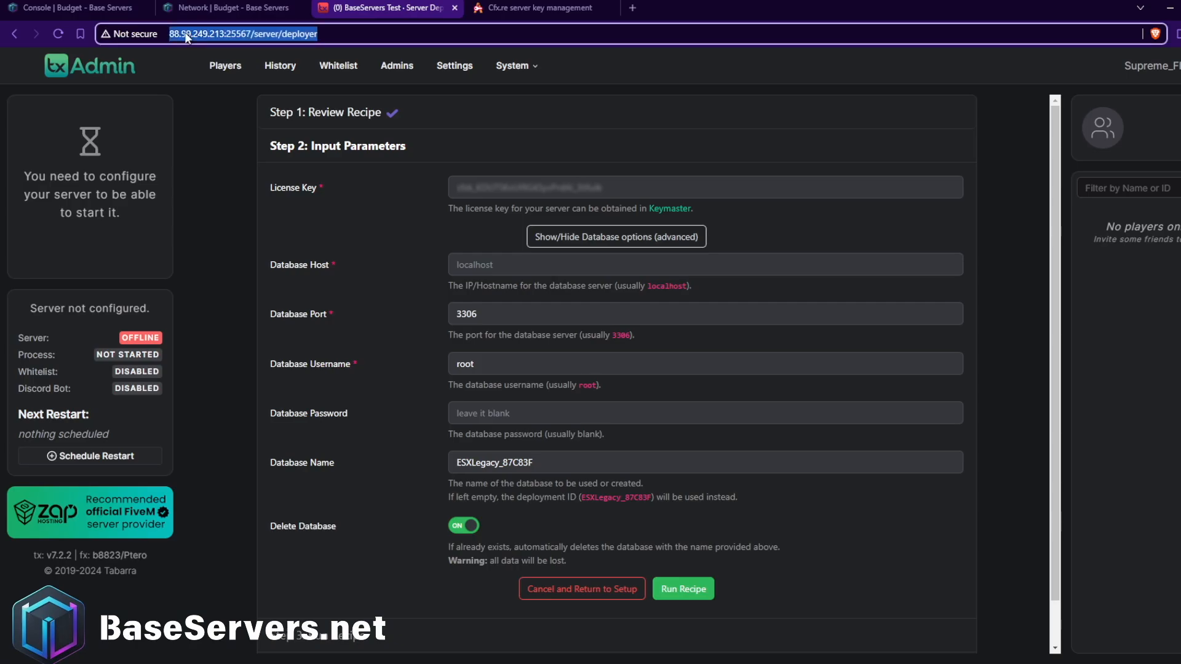
left_click(523, 8)
key("ctrl+shift+Tab")
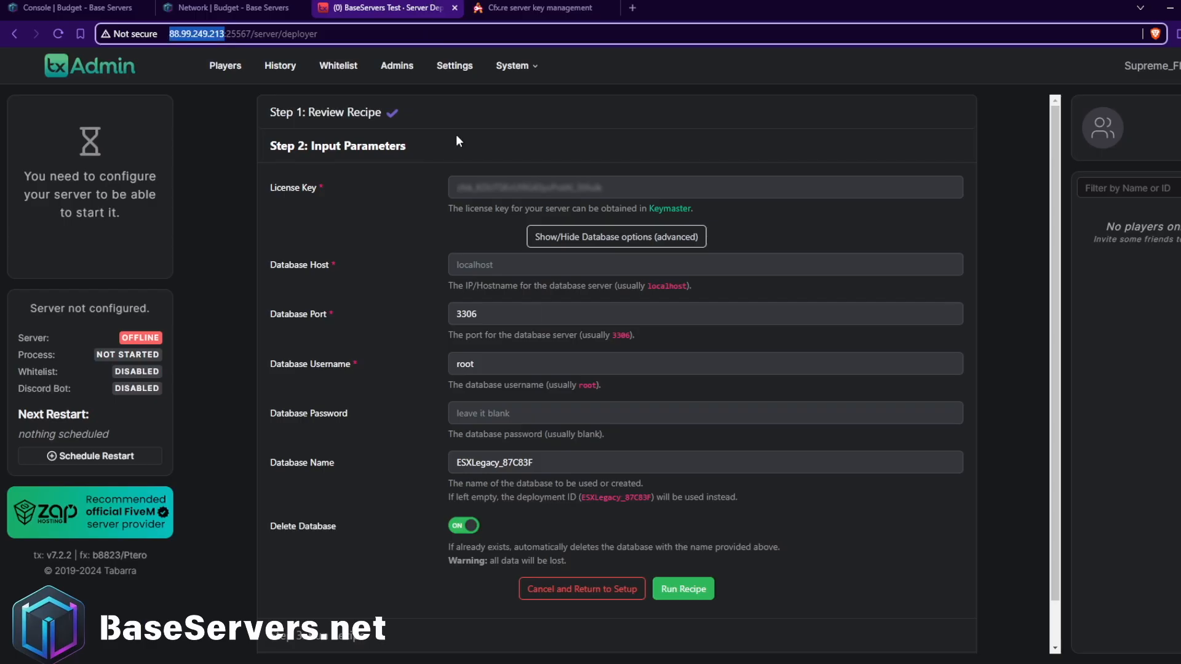
left_click(489, 263)
key("ctrl+v")
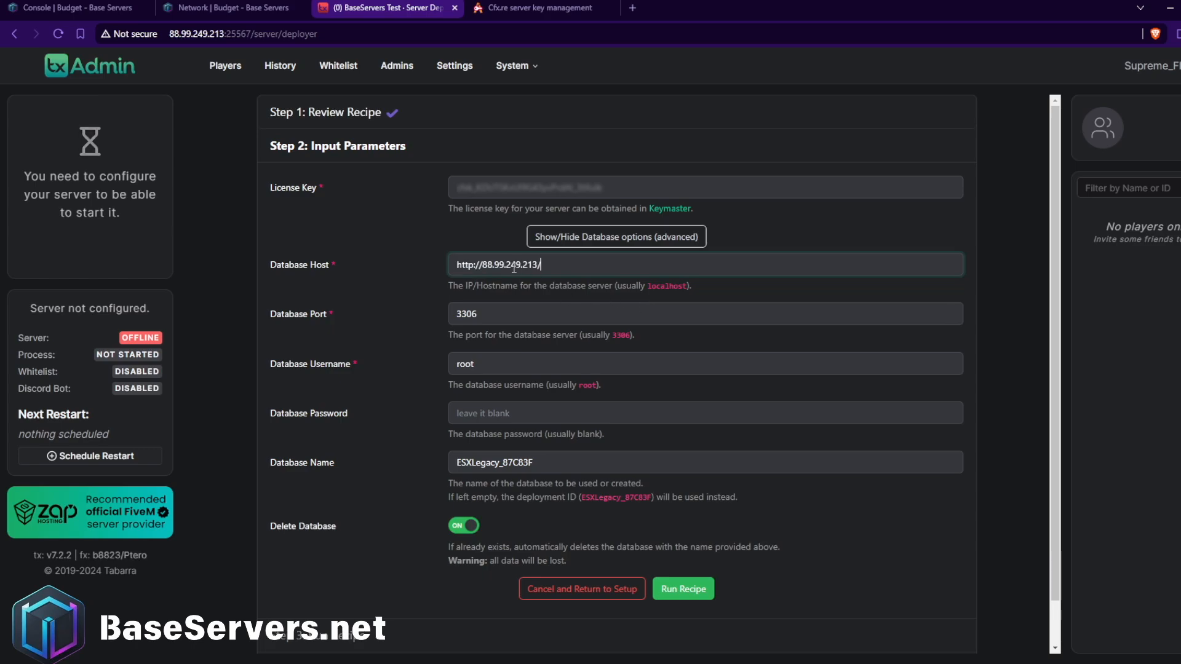
key("BackSpace")
key("Tab")
left_click(512, 265)
Switch to the Base Servers panel and create a database named "FiveM" with connections allowed from %.
left_click(62, 5)
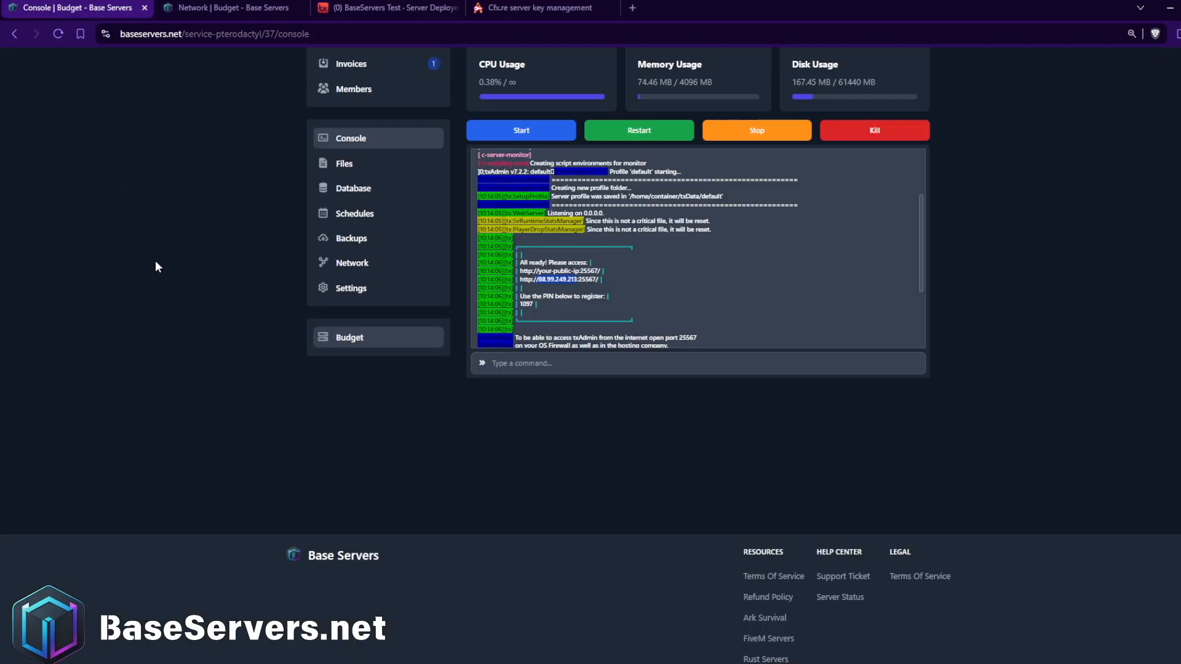
left_click(352, 198)
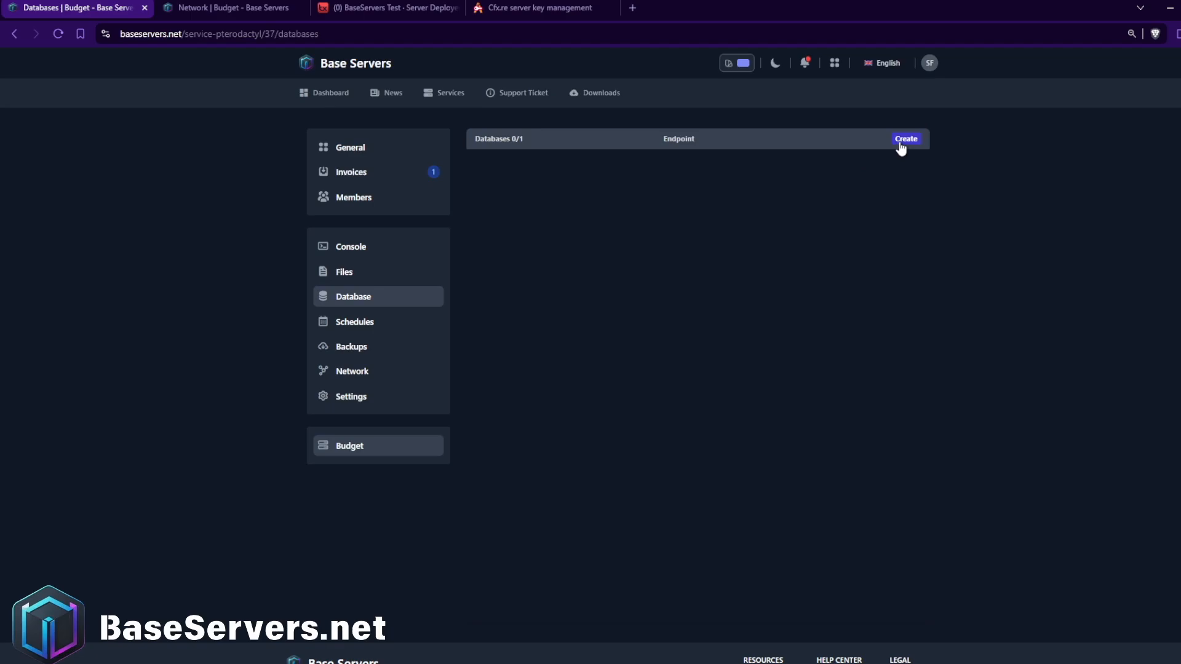
left_click(905, 139)
left_click(608, 333)
type("FiveM")
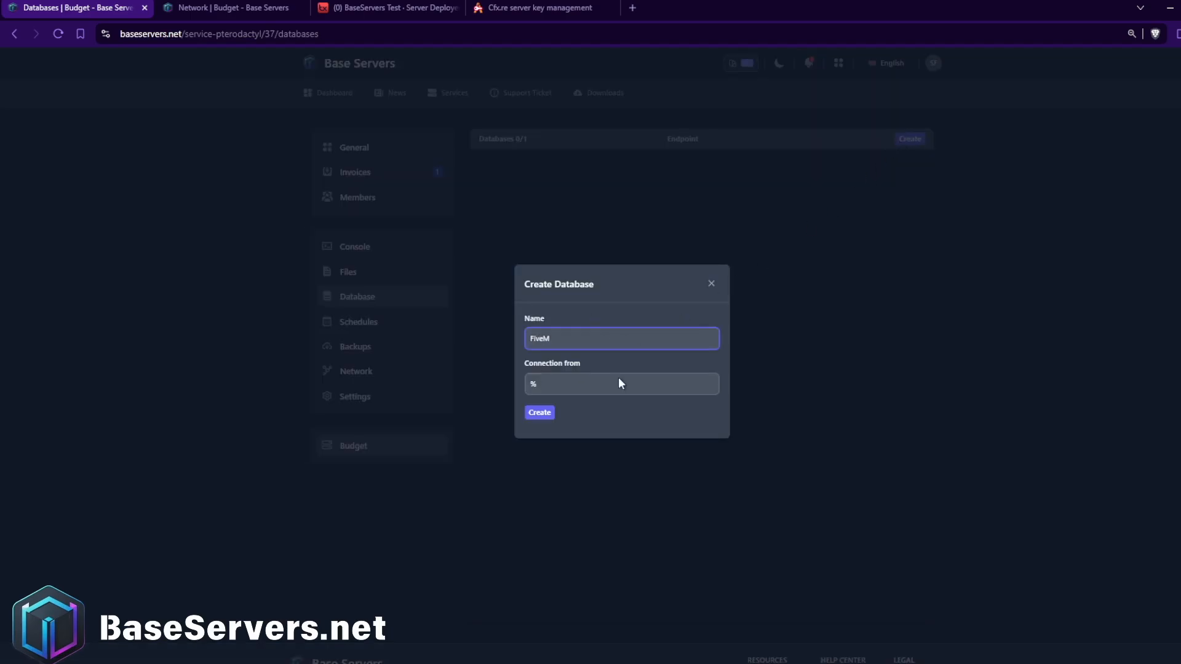
key("Return")
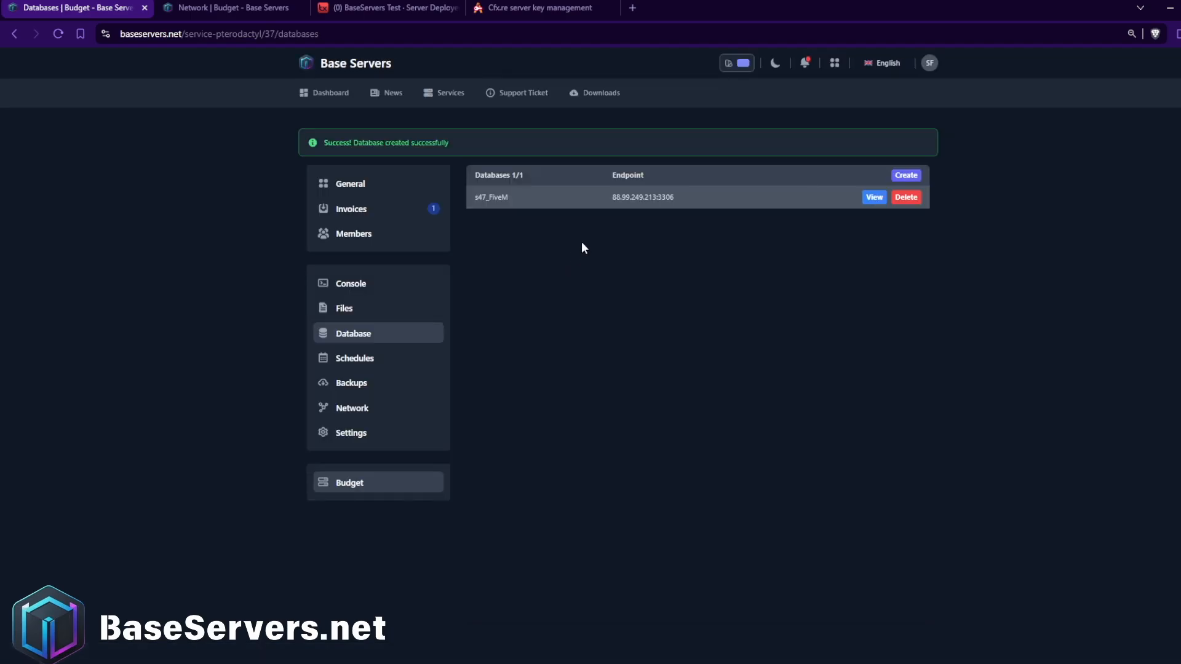
Copy the username from the new database's details and enter it as the database username in the txAdmin deployer.
left_click(876, 198)
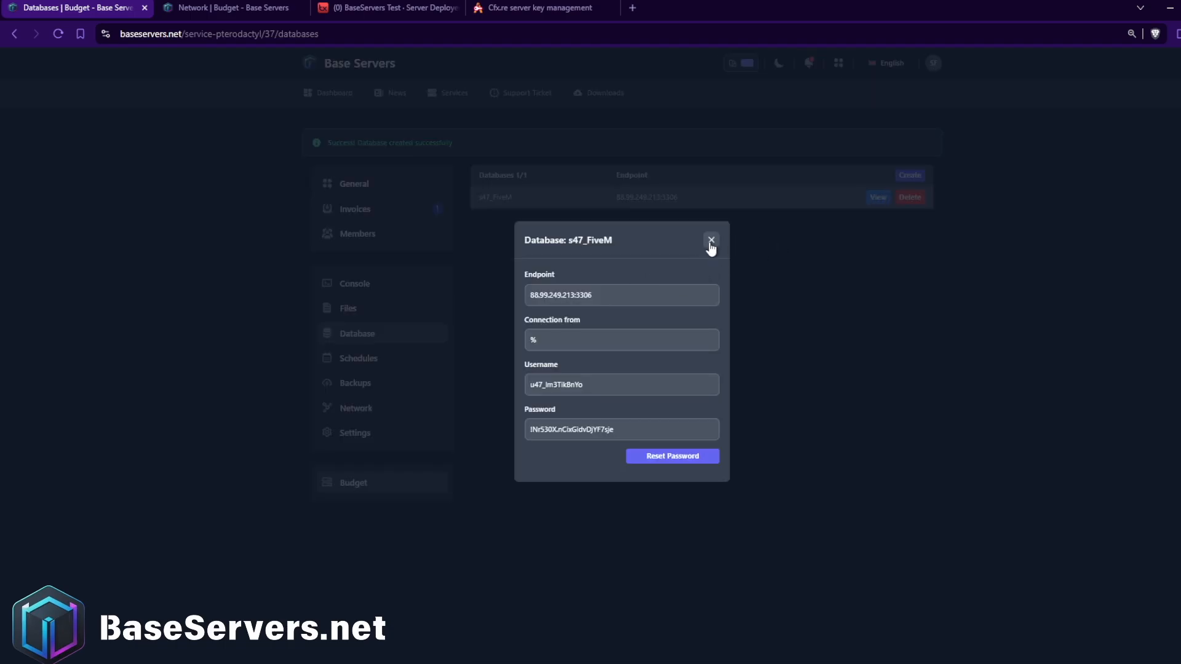
double_click(584, 387)
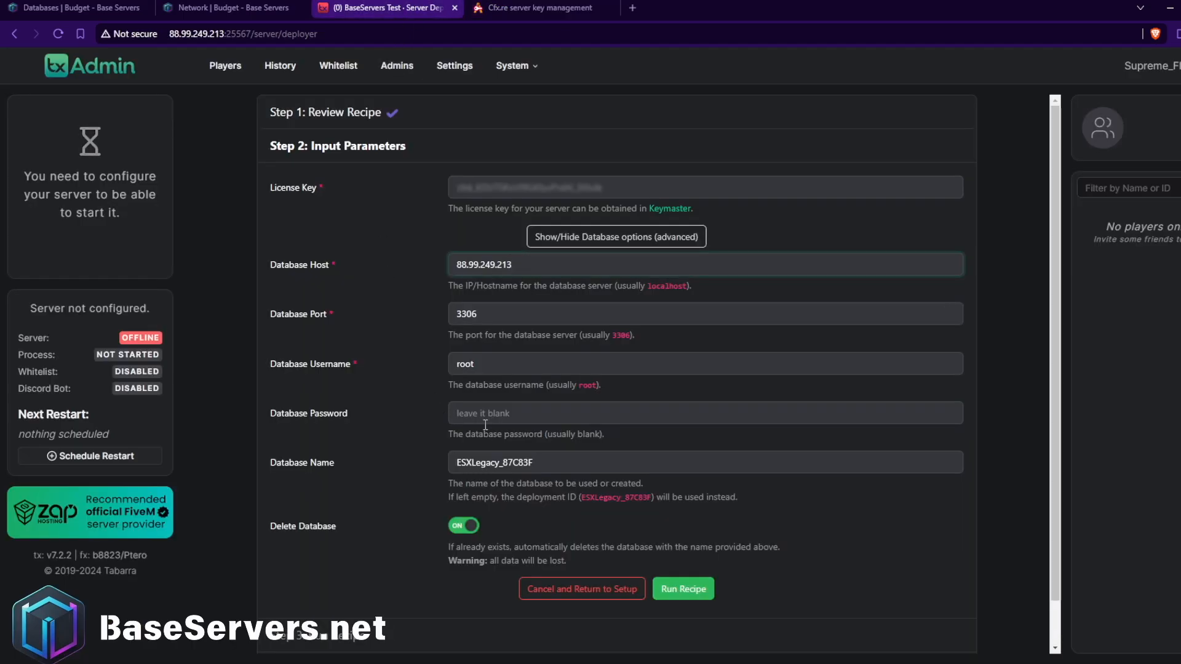
double_click(493, 364)
type("u47_Im3TikBnYo")
Copy the password from the database's details and paste it as the database password in the txAdmin deployer.
left_click(93, 8)
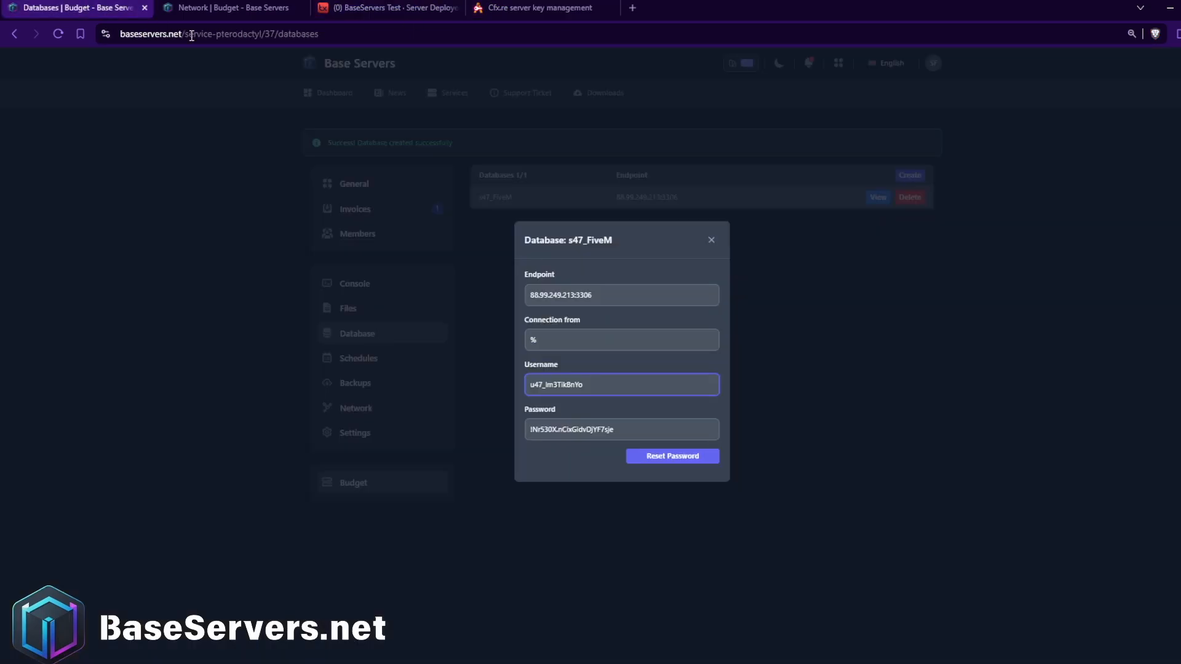
triple_click(557, 430)
key("ctrl+c")
left_click(388, 8)
left_click(484, 415)
key("ctrl+v")
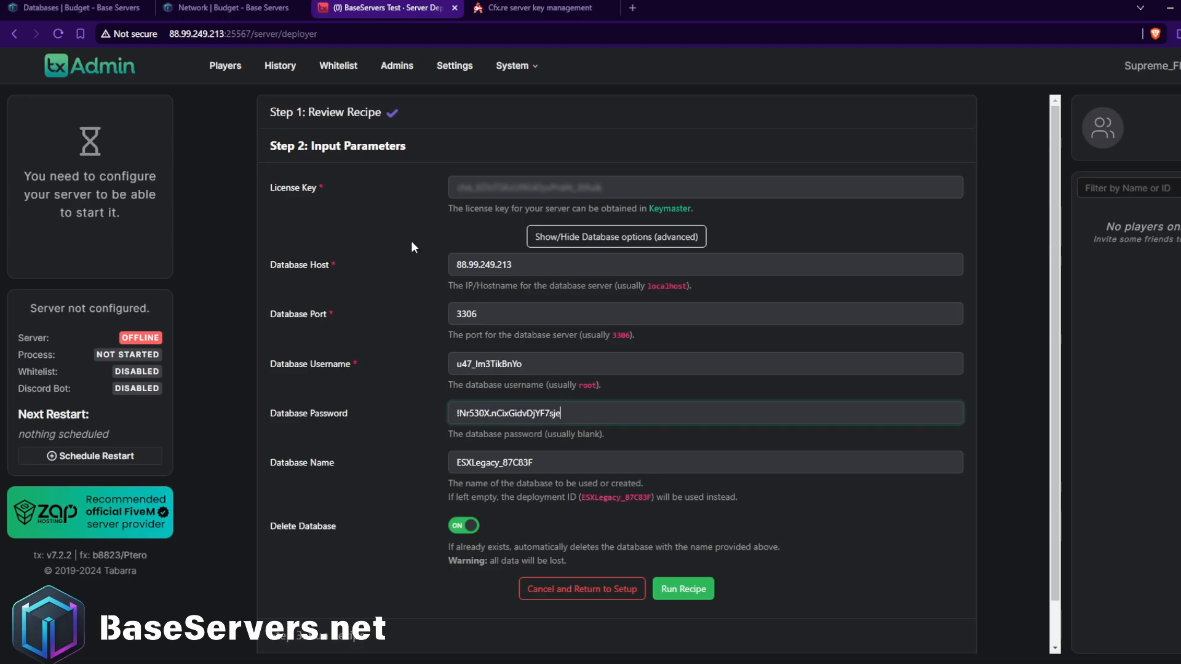
Compare the database port in the txAdmin form with the port in the database's endpoint in the Base Servers panel.
left_click_drag(490, 315, 416, 314)
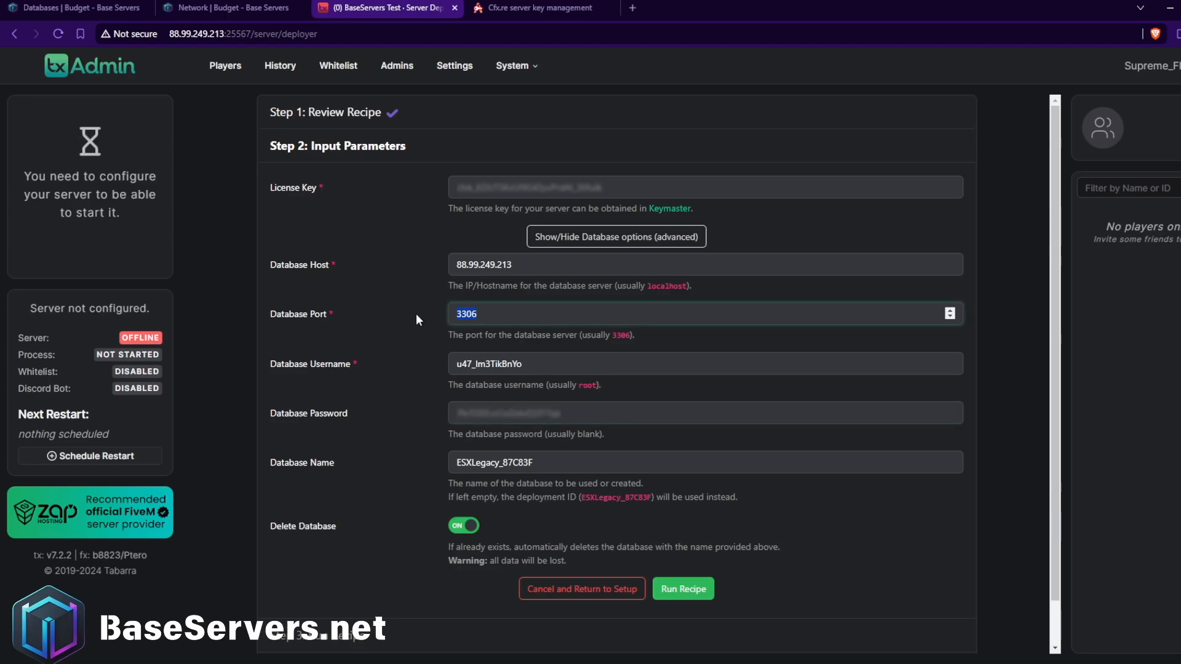
left_click(81, 4)
mouse_move(620, 293)
left_mouse_down()
mouse_move(581, 298)
mouse_move(603, 309)
left_mouse_up()
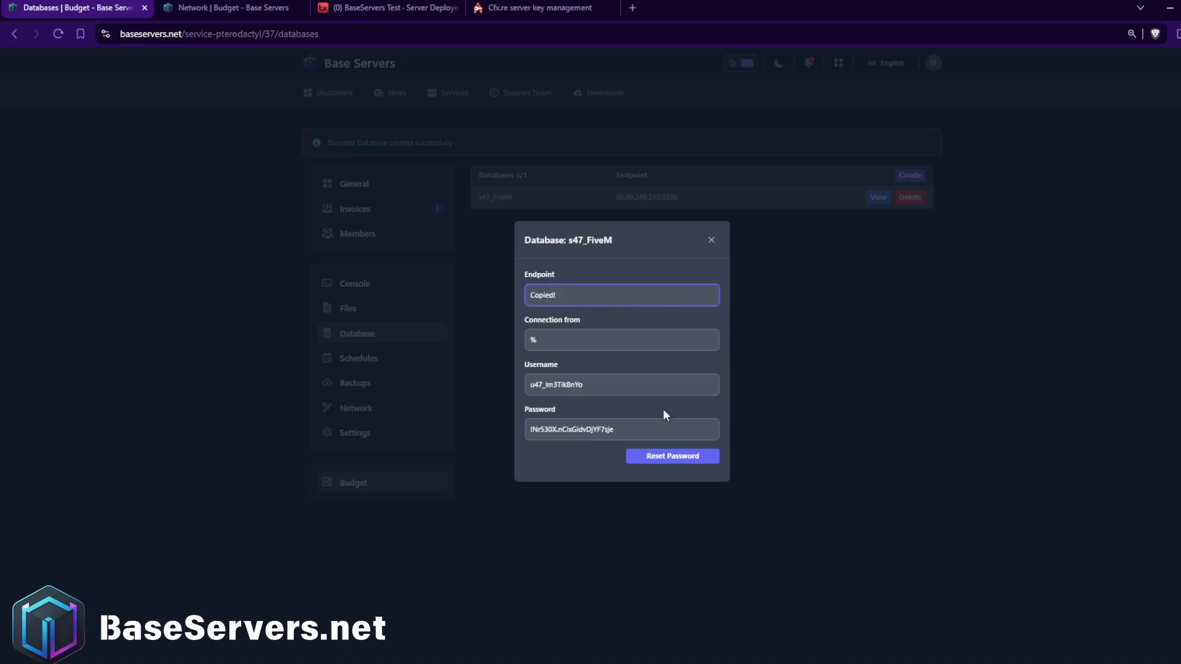
Copy the database's full name from the Base Servers panel, set "s47_FiveM" as the txAdmin database name and turn off Delete Database.
left_click(731, 240)
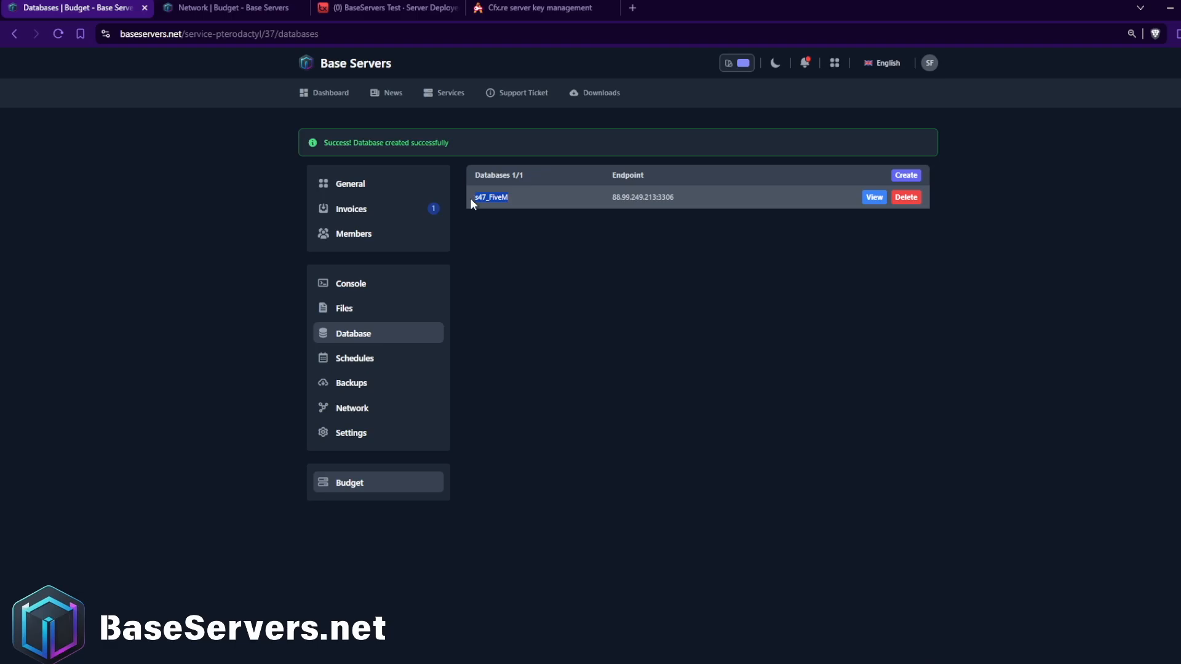
left_click(388, 7)
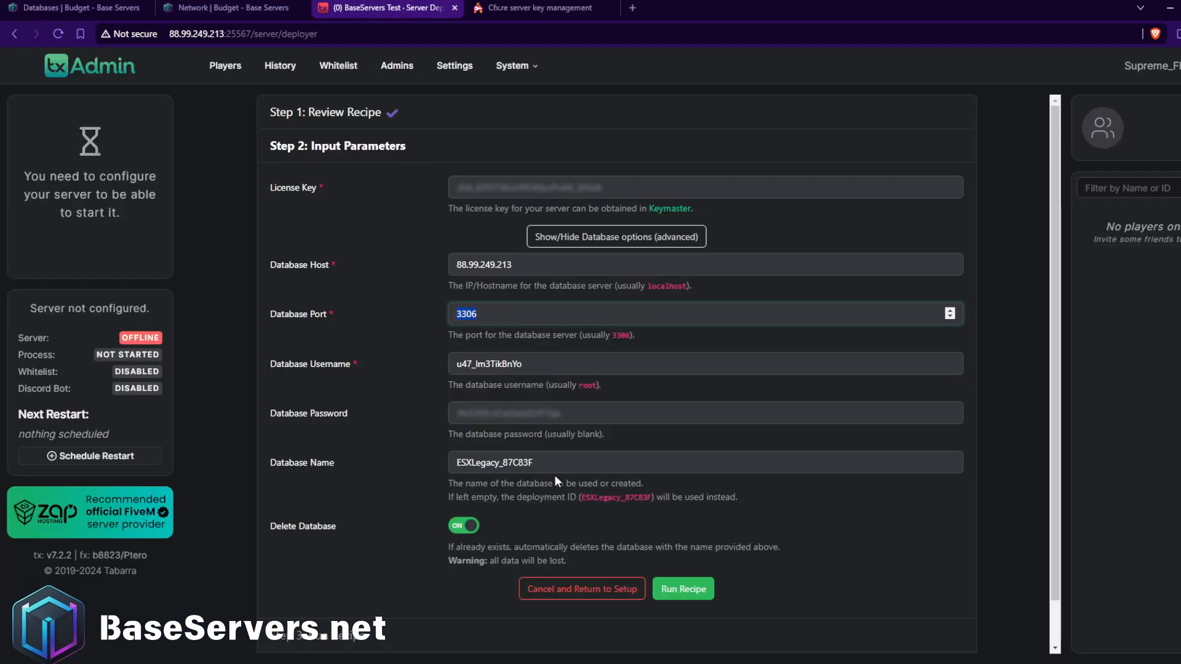
left_click_drag(555, 481, 450, 484)
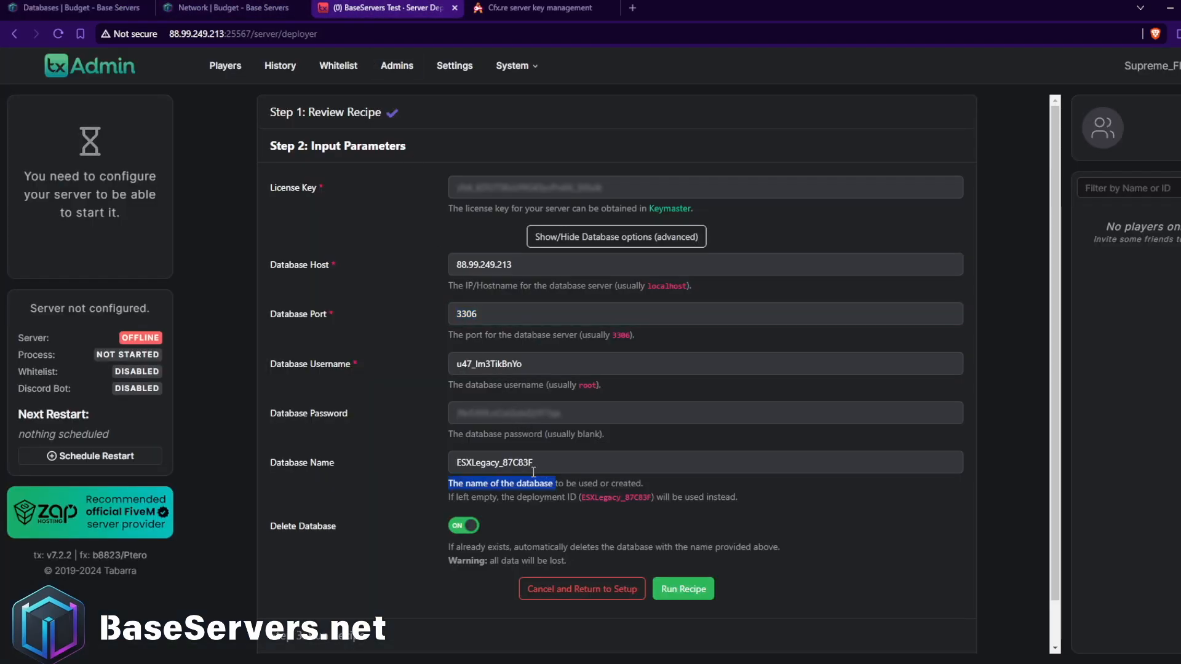
double_click(477, 468)
type("s47_FiveM")
left_click(463, 525)
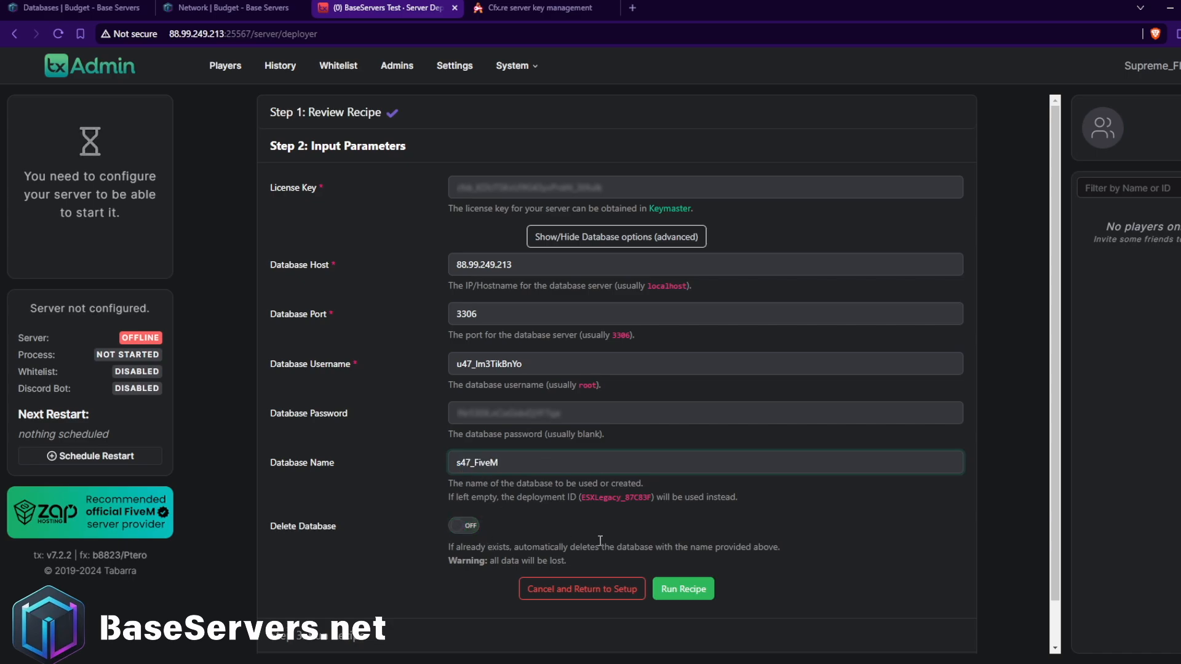
Run the ESX Legacy recipe, review its log and continue to the server.cfg configuration.
scroll(554, 535, "down", 1)
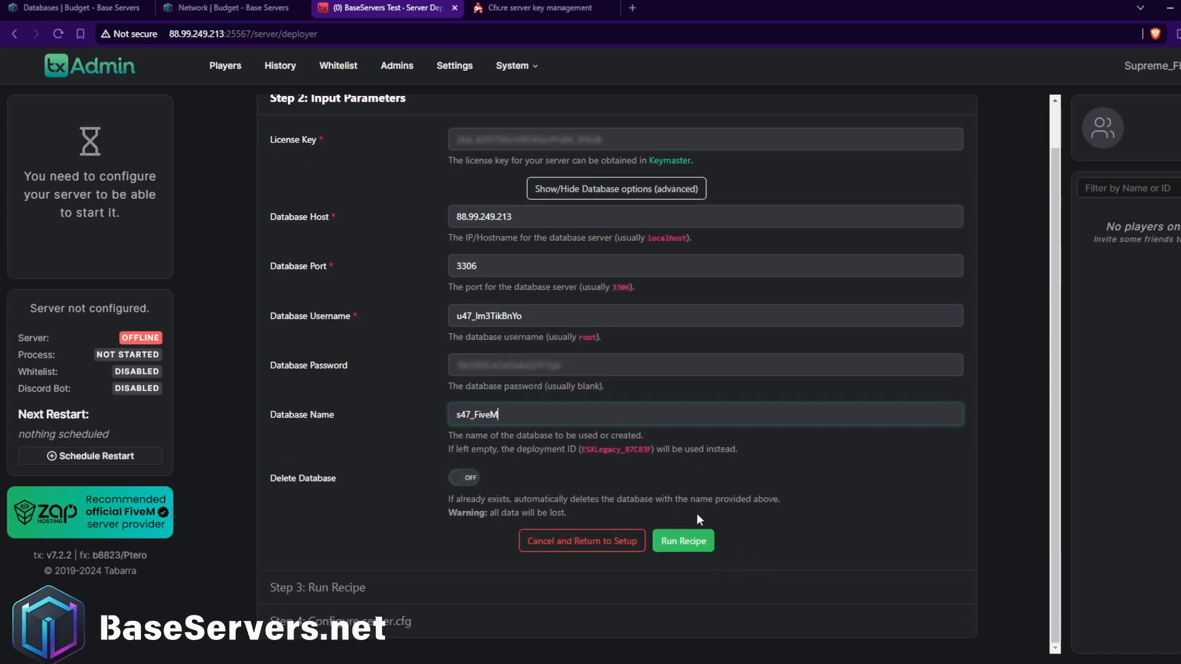
left_click(694, 543)
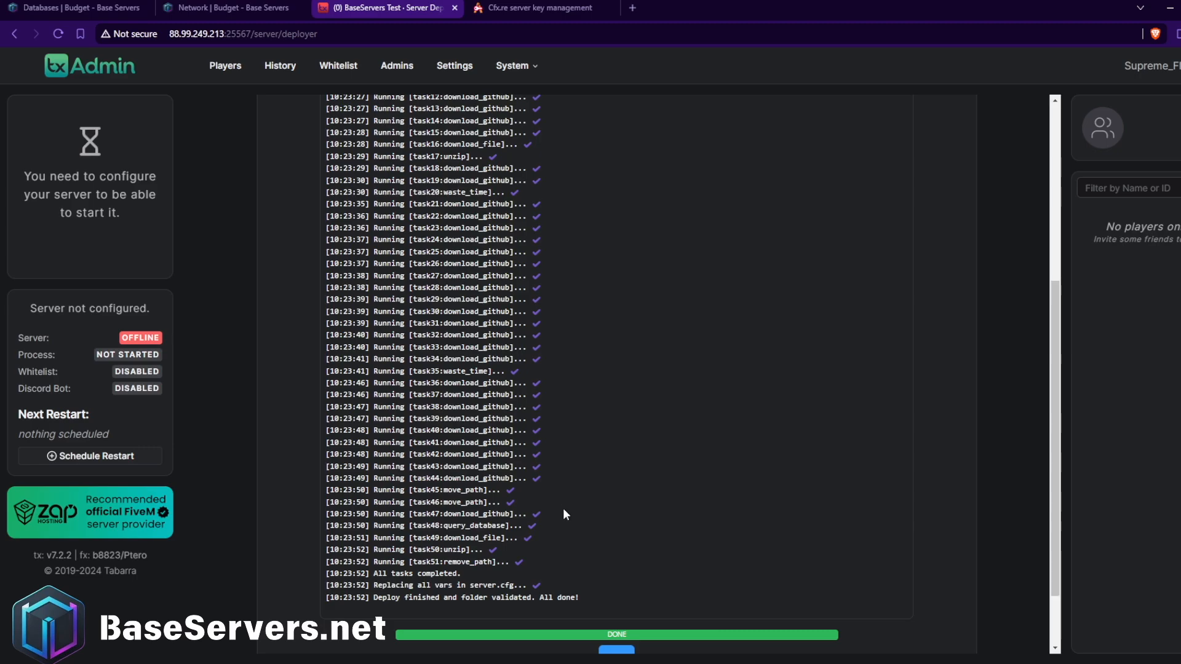
scroll(1054, 553, "down", 2)
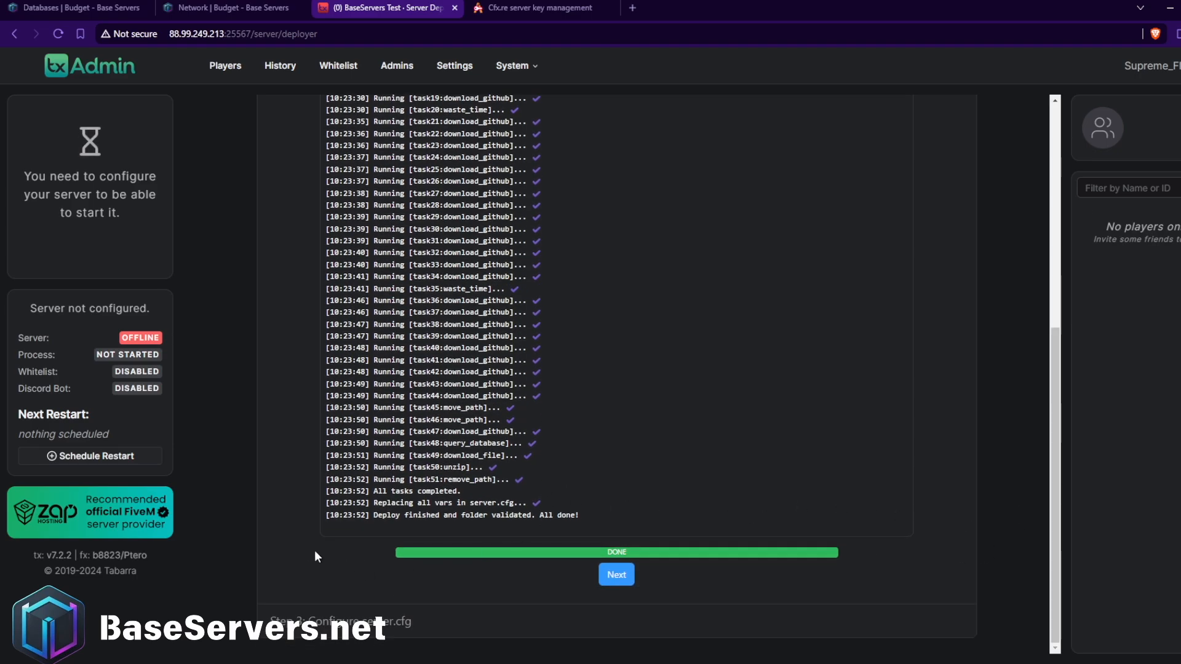
left_click_drag(459, 491, 332, 491)
left_click(566, 512)
left_click_drag(652, 492, 657, 475)
left_click(658, 466)
left_click(619, 576)
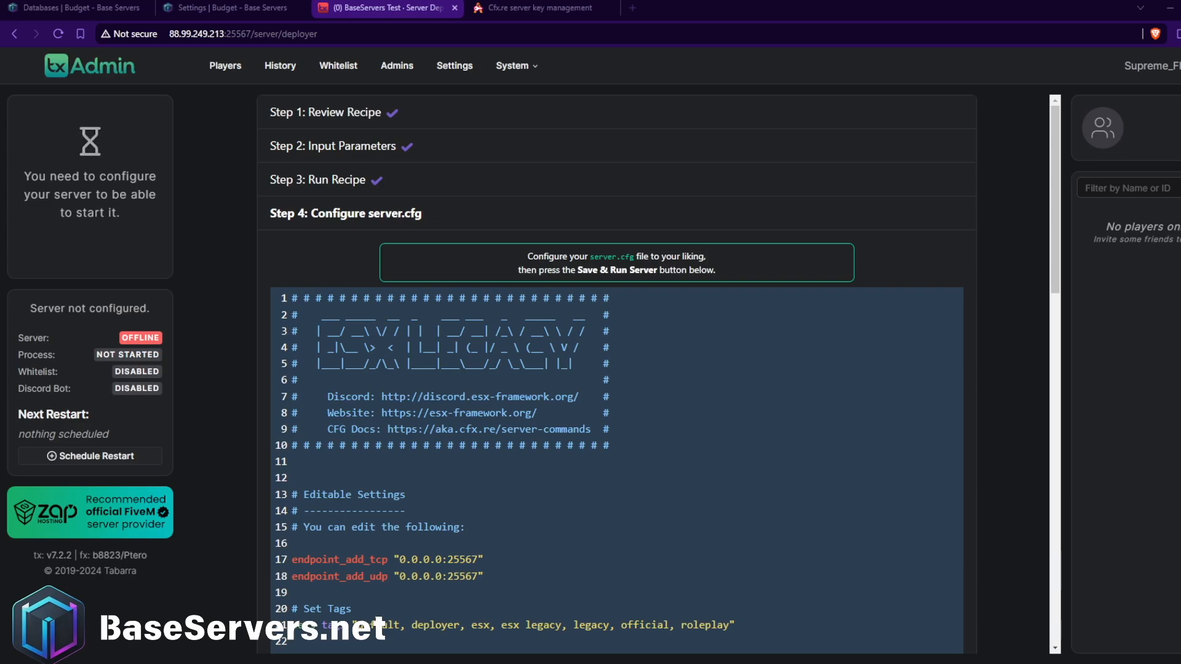
Compare the endpoint ports in server.cfg with the txAdmin port and the primary network port in the Base Servers panel.
scroll(616, 430, "down", 2)
left_click(385, 455)
left_click(449, 451)
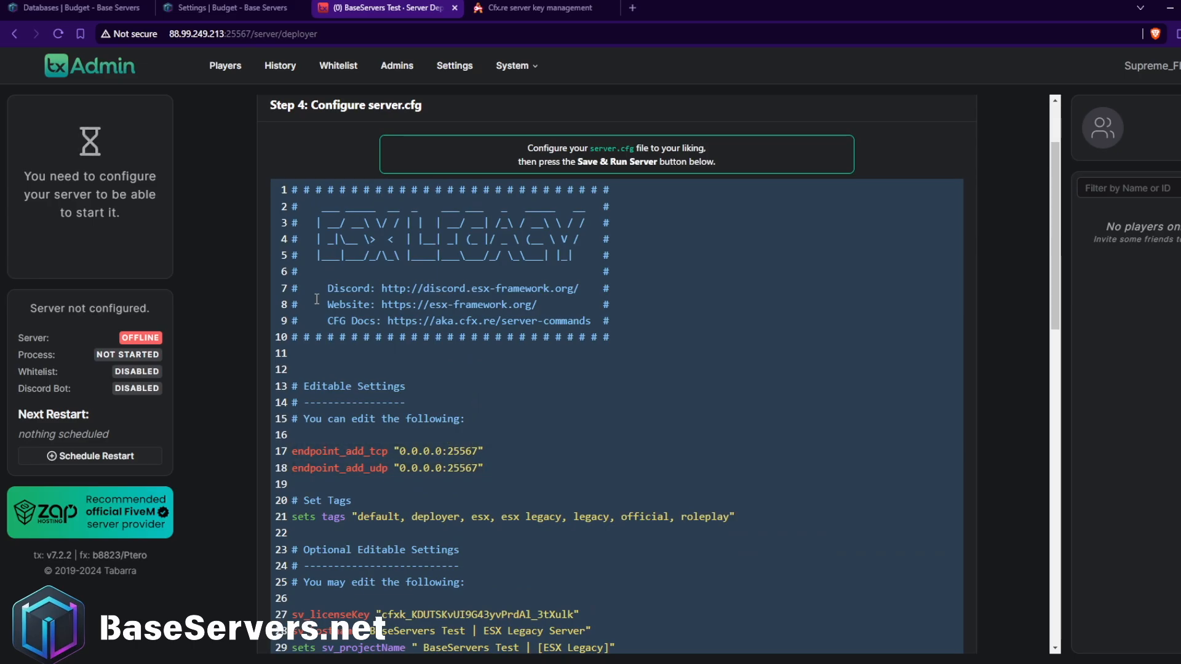
left_click(209, 8)
left_click(92, 7)
left_click(195, 5)
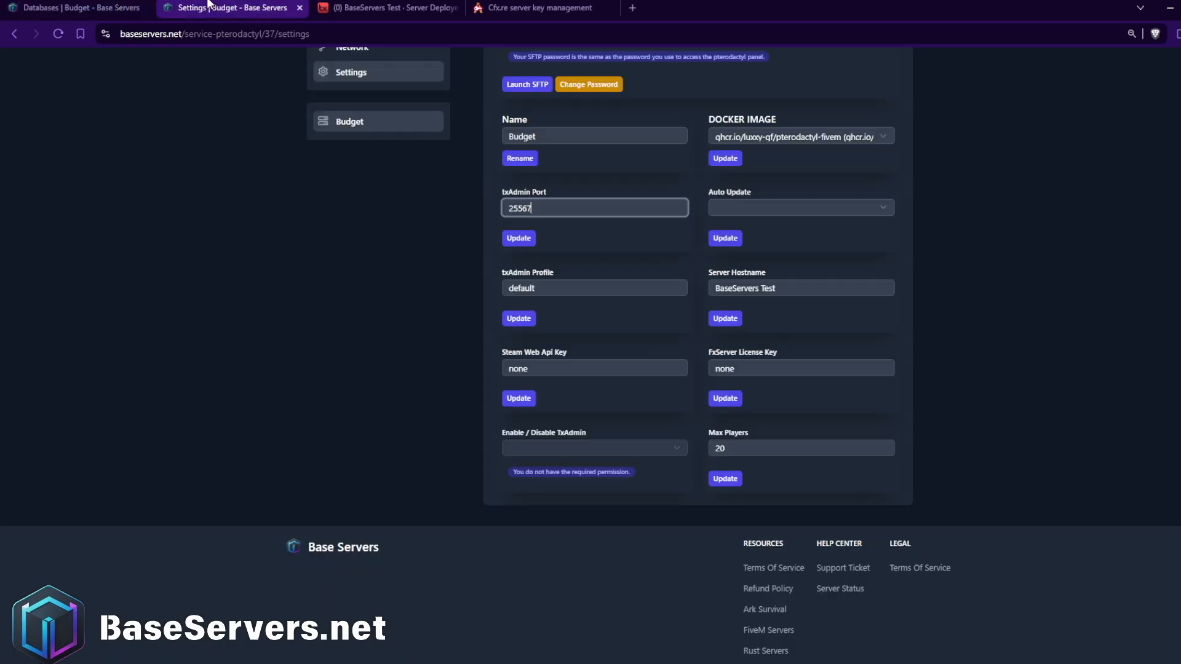
left_click(111, 8)
left_click(378, 411)
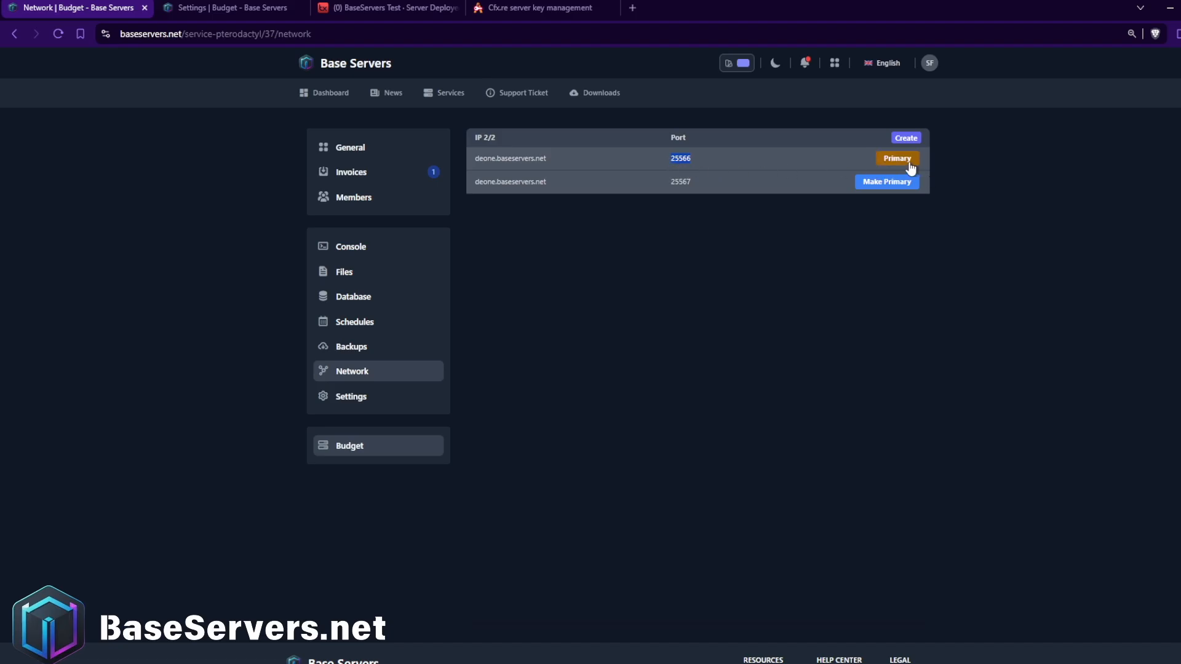
left_click(595, 4)
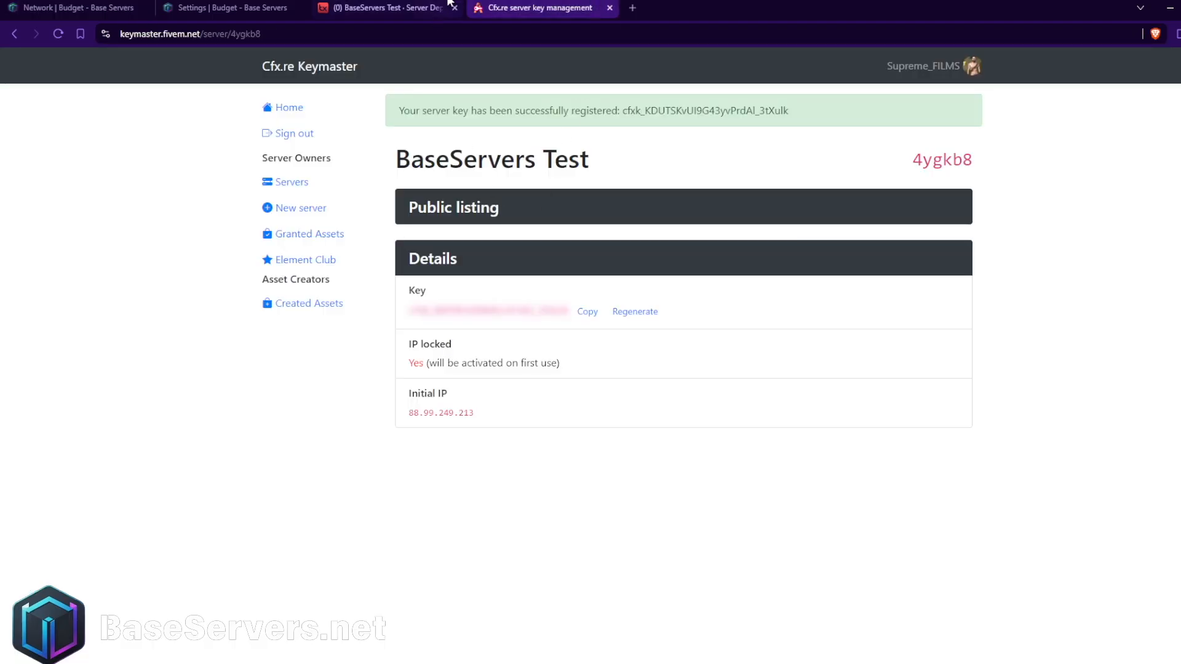
Set the port to 25566 in both the endpoint_add_tcp and endpoint_add_udp lines of server.cfg.
left_click(449, 5)
left_click(478, 451)
key("BackSpace")
type("6")
left_click(481, 468)
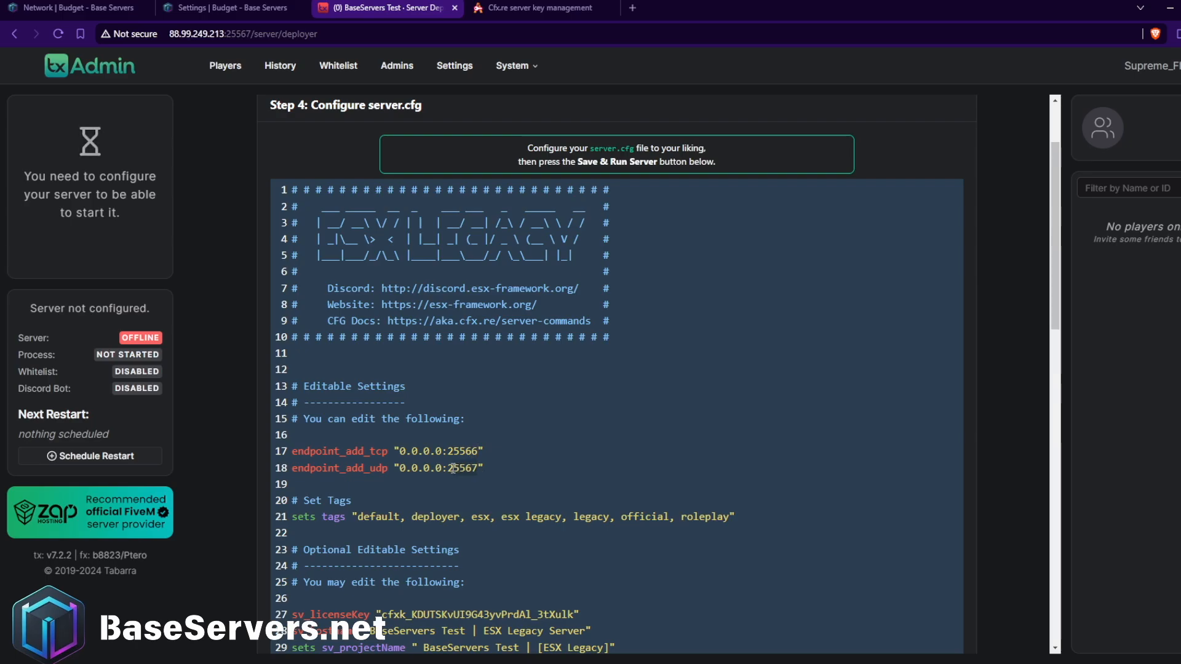
key("BackSpace")
type("6")
Review the rest of server.cfg, then save it and run the server.
scroll(463, 480, "down", 3)
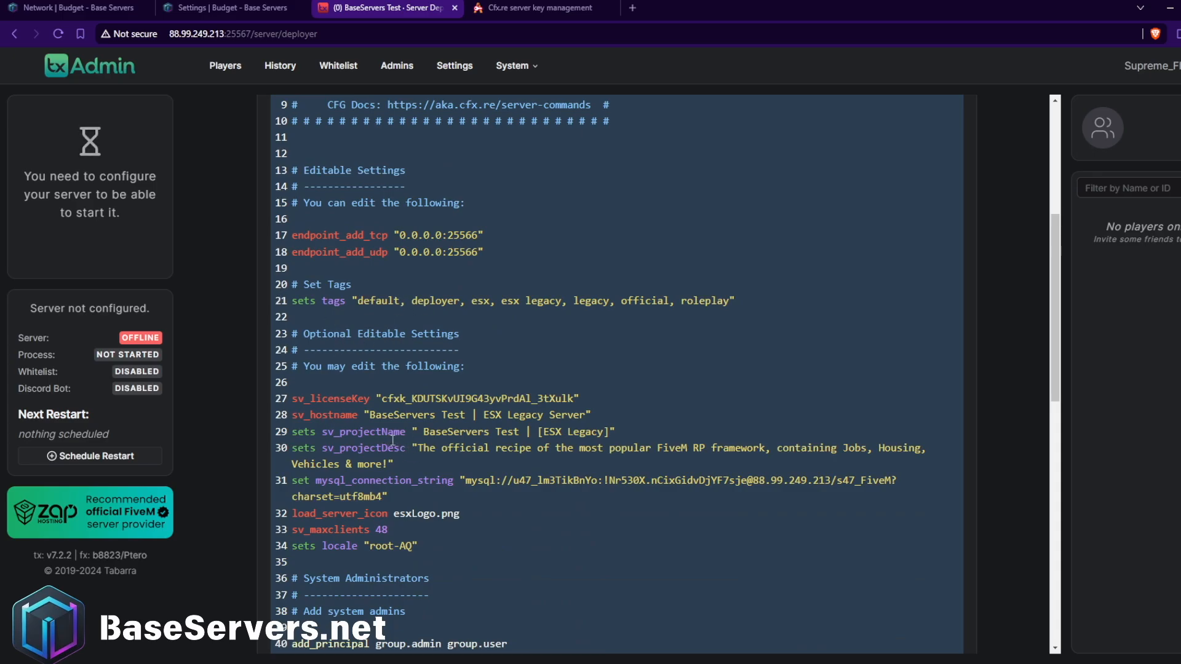
scroll(430, 439, "down", 10)
left_click(701, 611)
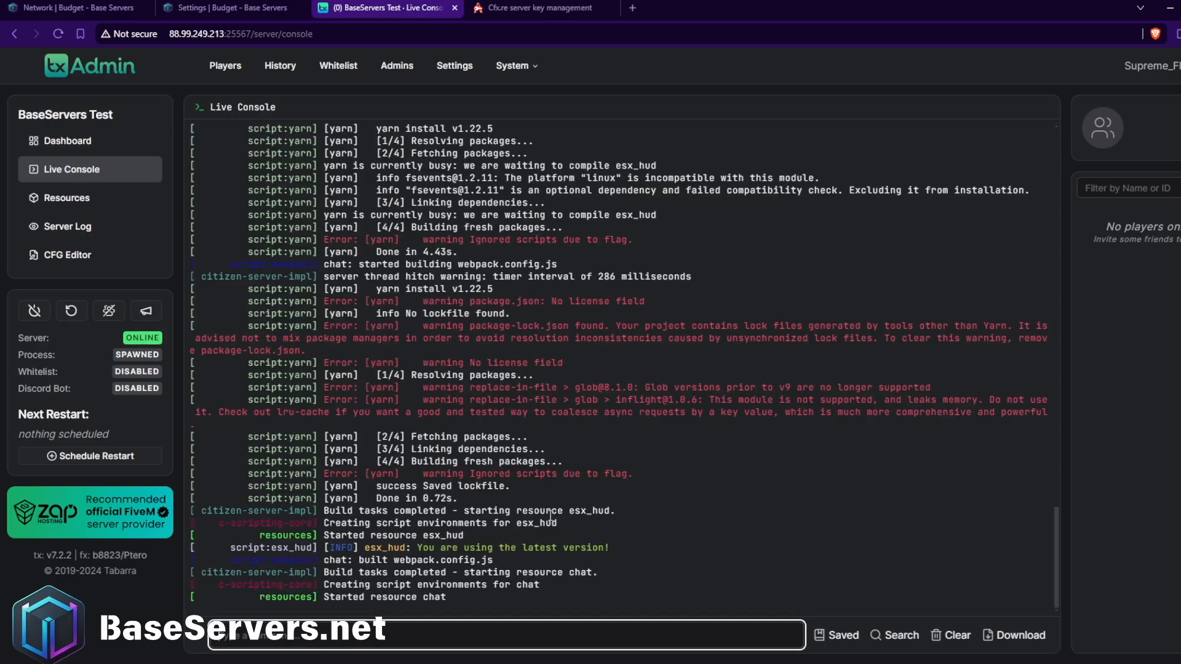
Examine the live console output for the resources being built and started.
left_click_drag(1057, 537, 1047, 96)
left_click_drag(1060, 174, 1100, 569)
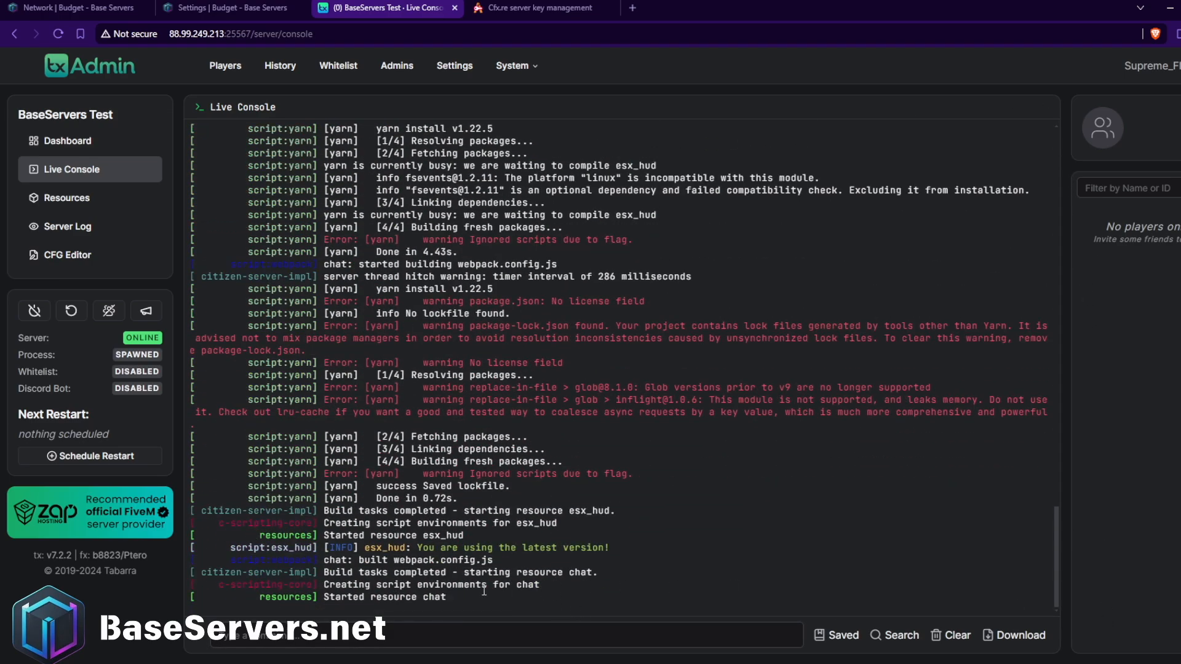
left_click_drag(479, 533, 336, 532)
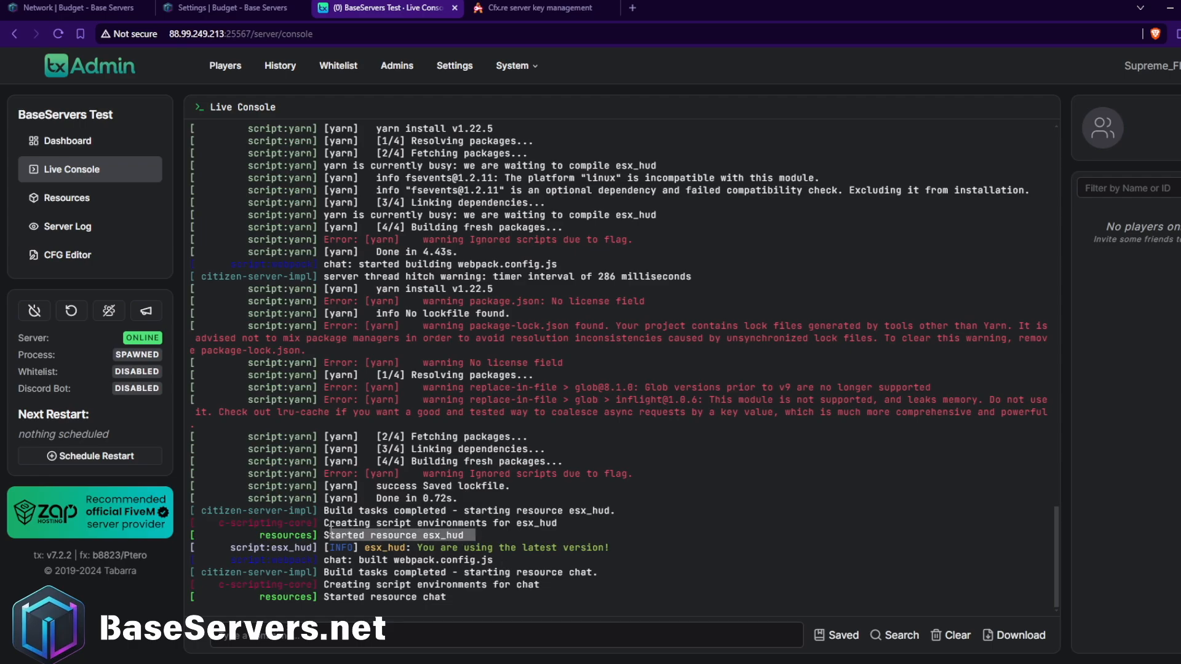
left_click_drag(500, 609, 352, 543)
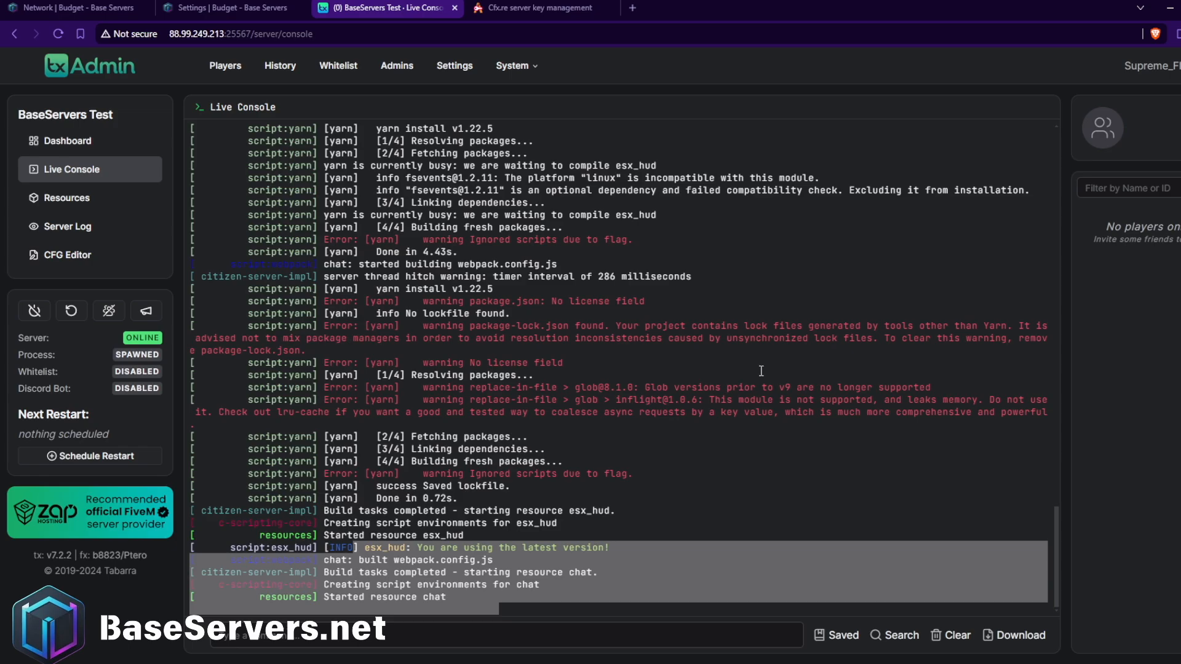
left_click(998, 589)
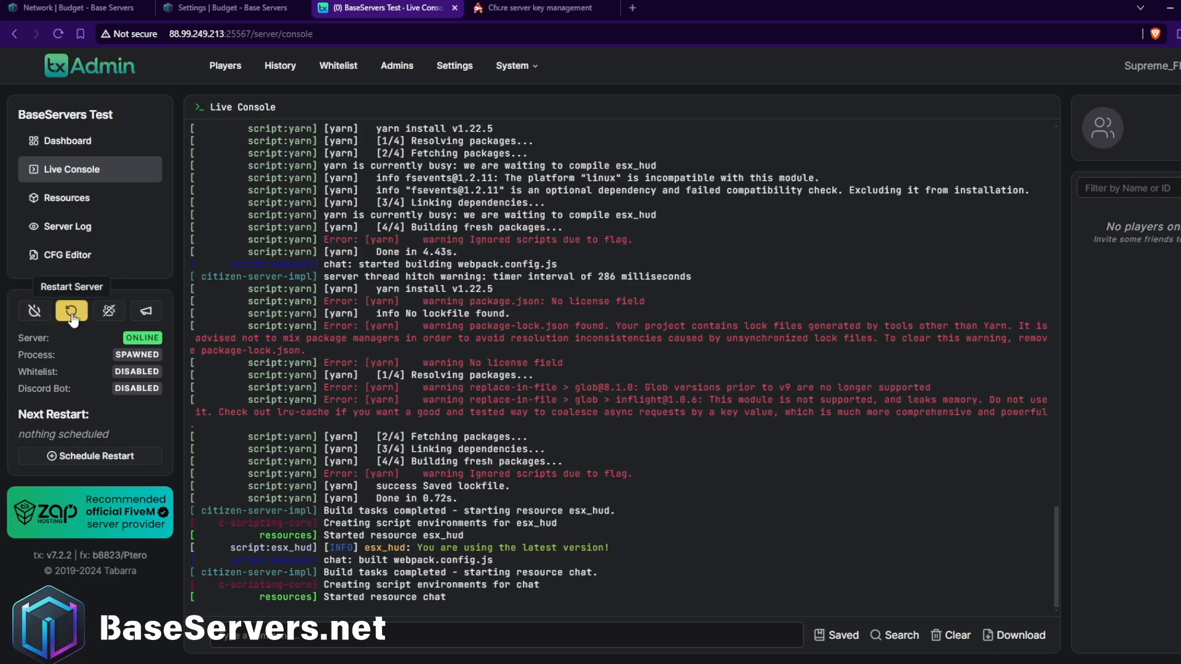
Compare the server status and console output in the Base Servers panel with the txAdmin live console.
left_click(111, 6)
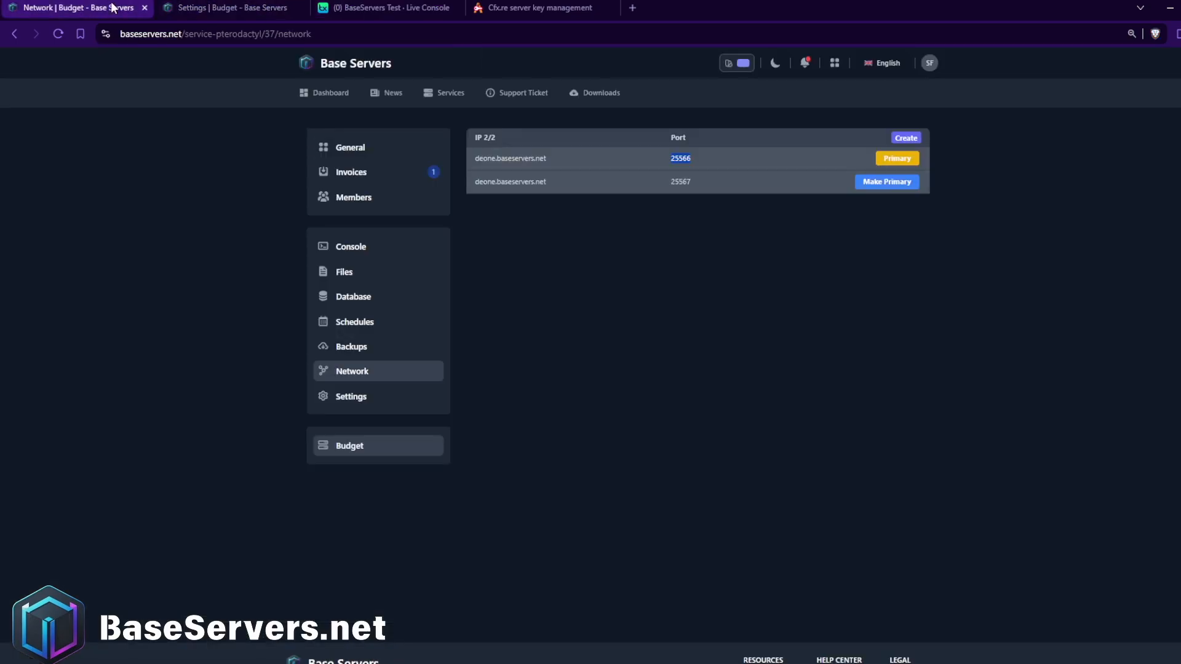
left_click(344, 246)
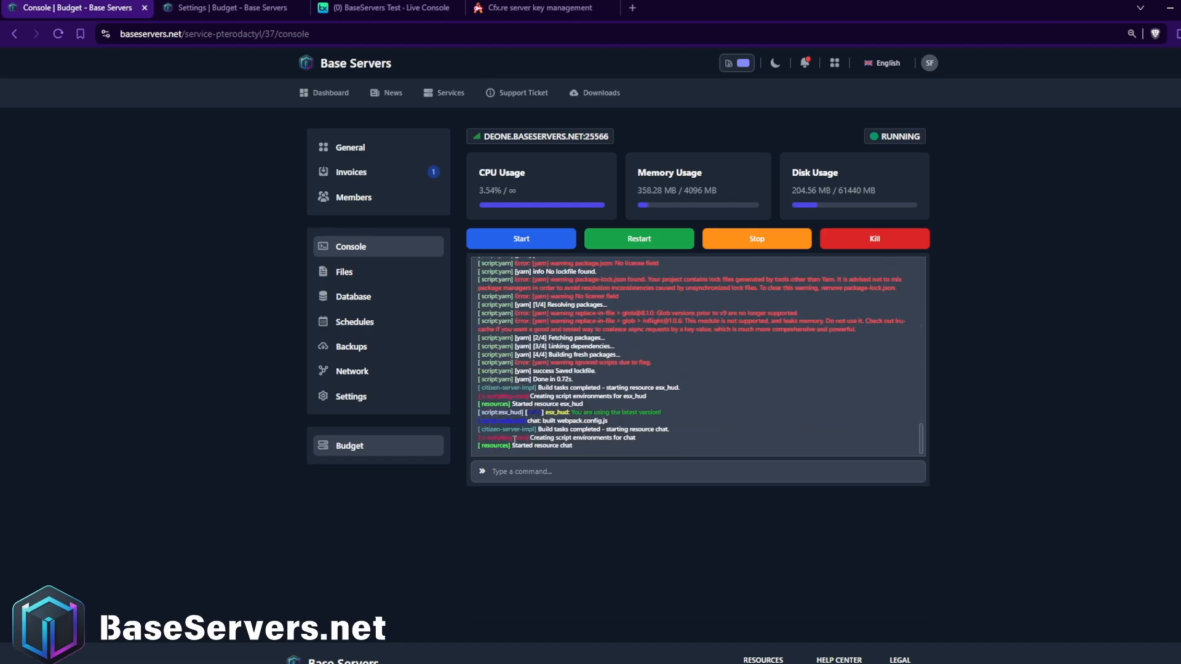
left_click(359, 3)
left_click(76, 3)
left_click(394, 7)
left_click(274, 7)
left_click(412, 8)
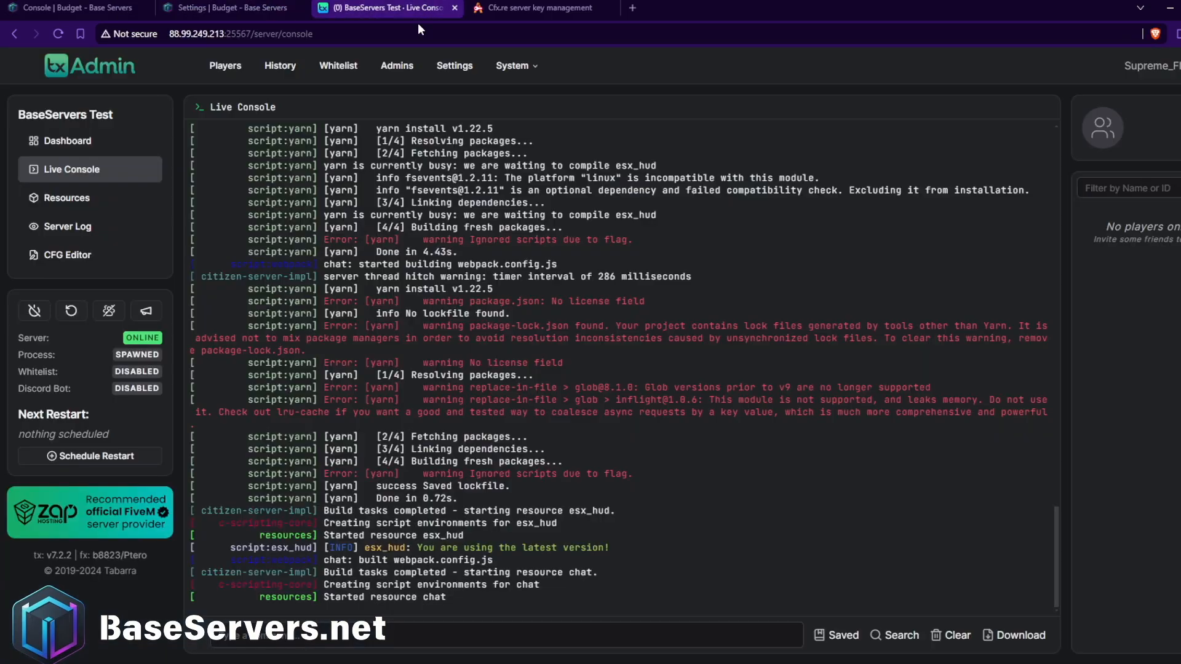
left_click(81, 4)
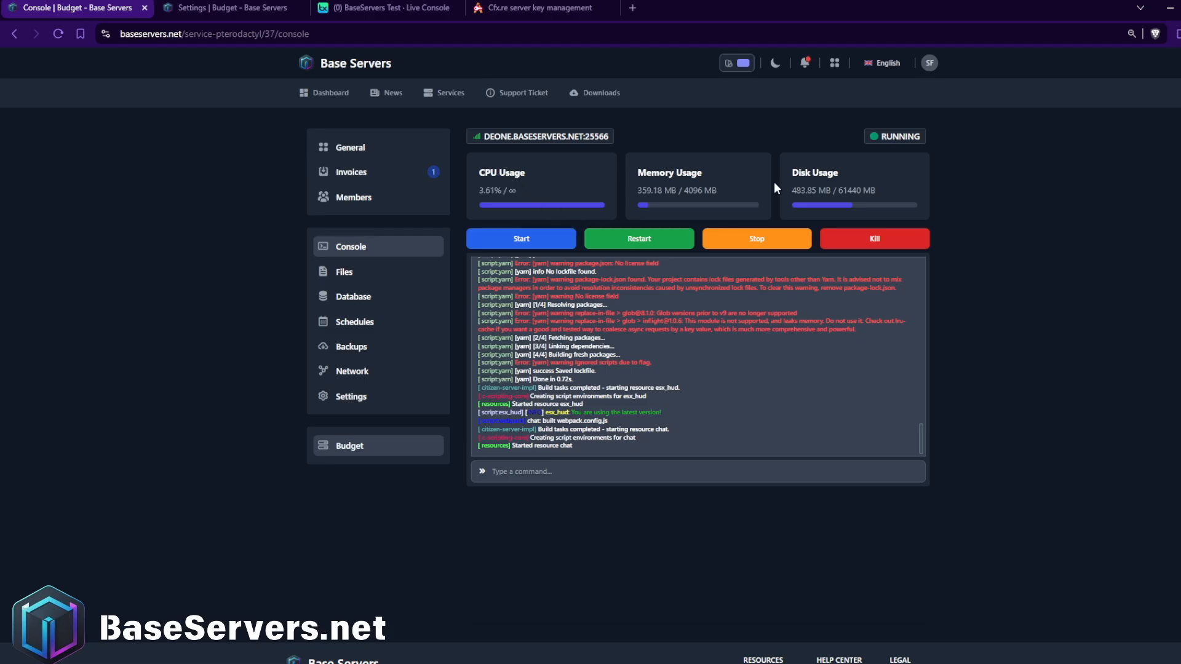
left_click(387, 7)
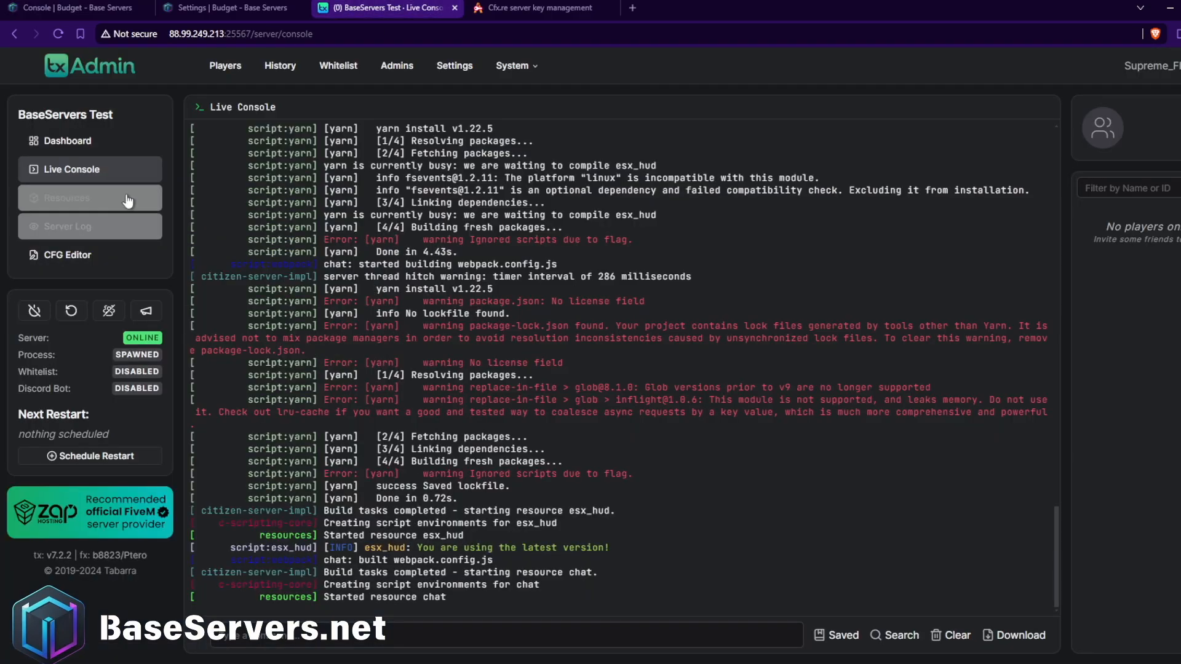
Open the BaseServers Test entry from the Keymaster server list and view its public FiveM listing.
left_click(493, 5)
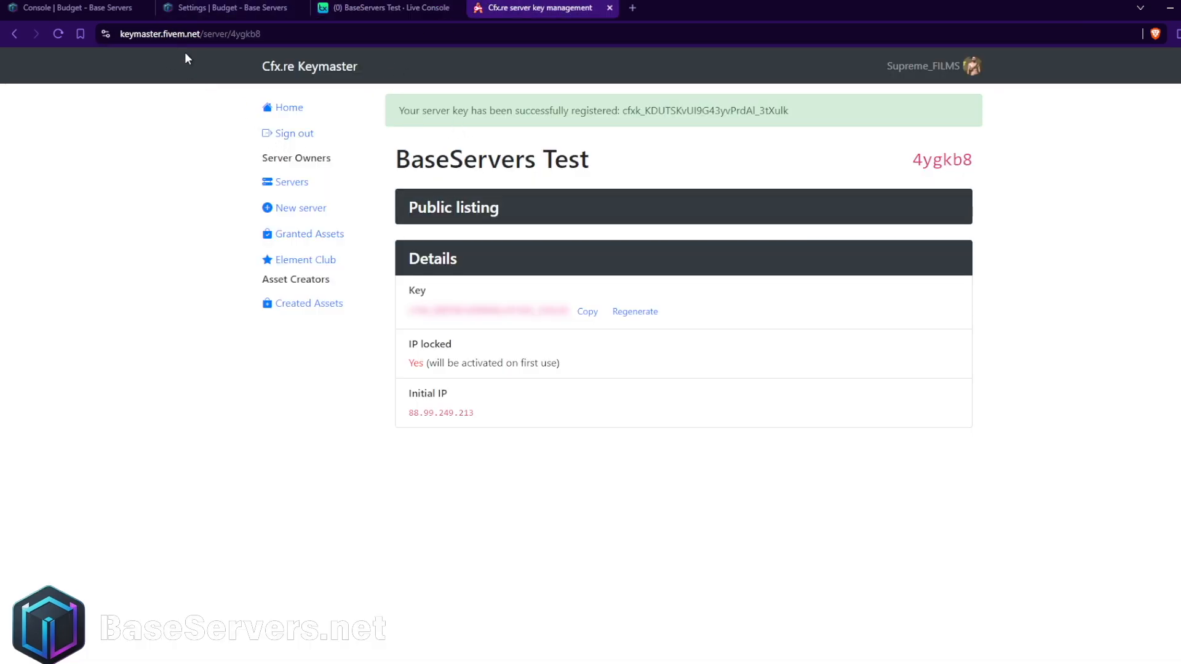
left_click(294, 180)
left_click(431, 5)
left_click(535, 7)
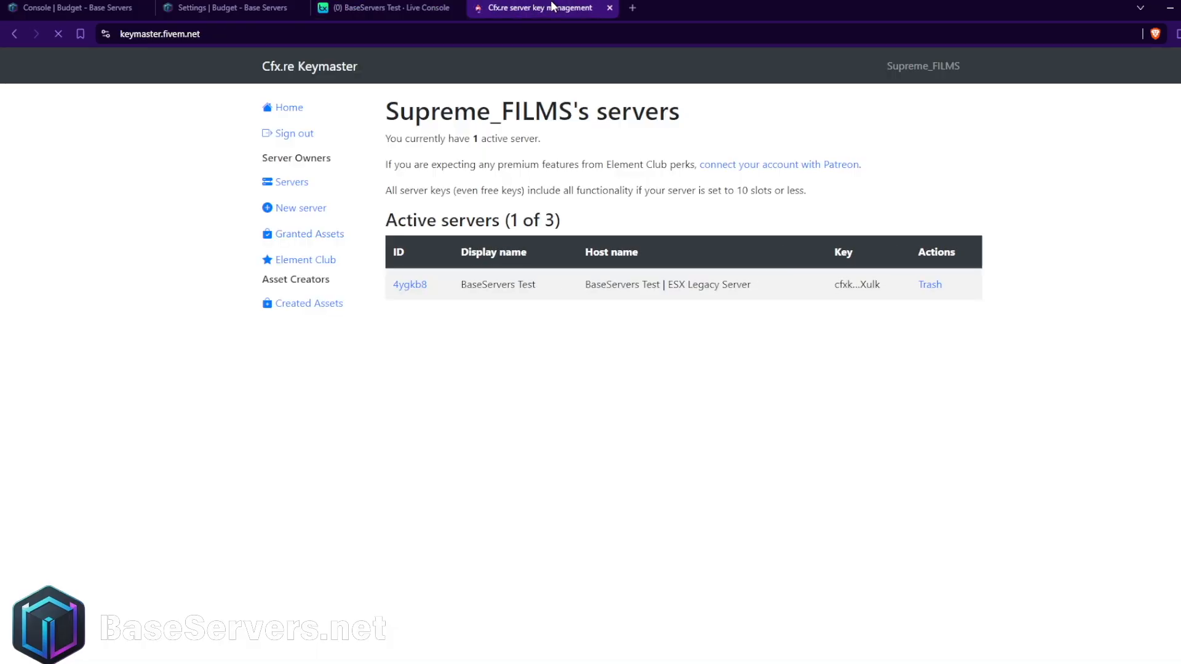
left_click(409, 285)
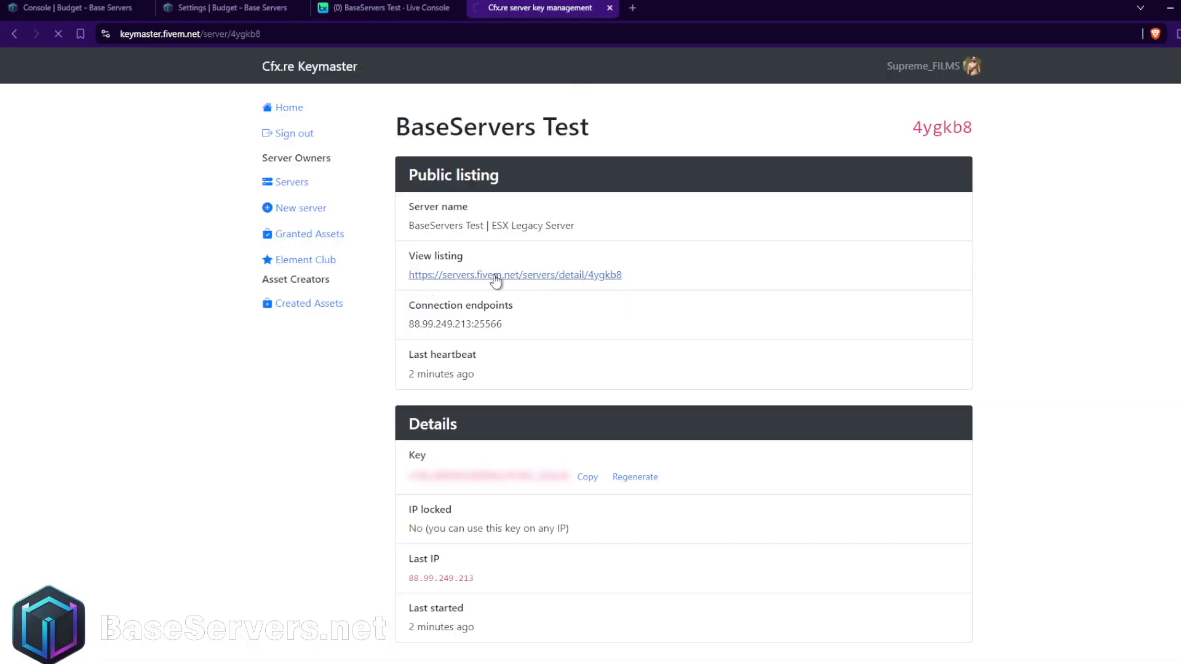
left_click(495, 276)
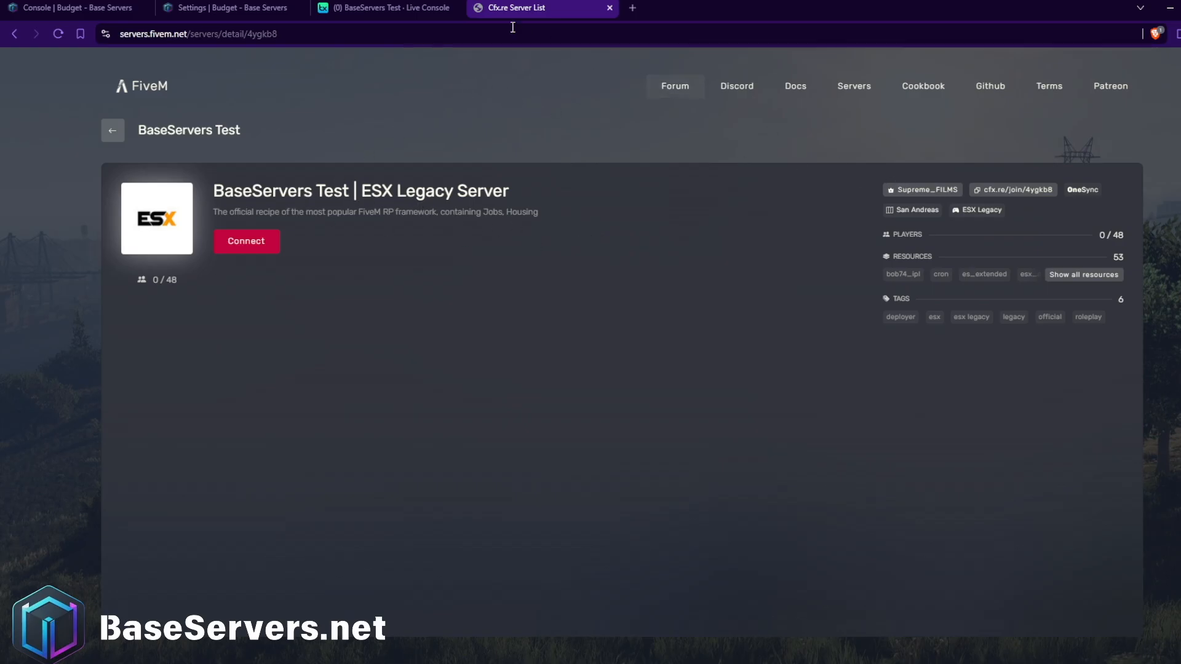
Look through the resources, server log and server.cfg contents in txAdmin.
left_click(410, 5)
left_click(93, 197)
left_click(67, 229)
left_click(72, 257)
scroll(367, 227, "down", 15)
scroll(367, 226, "up", 15)
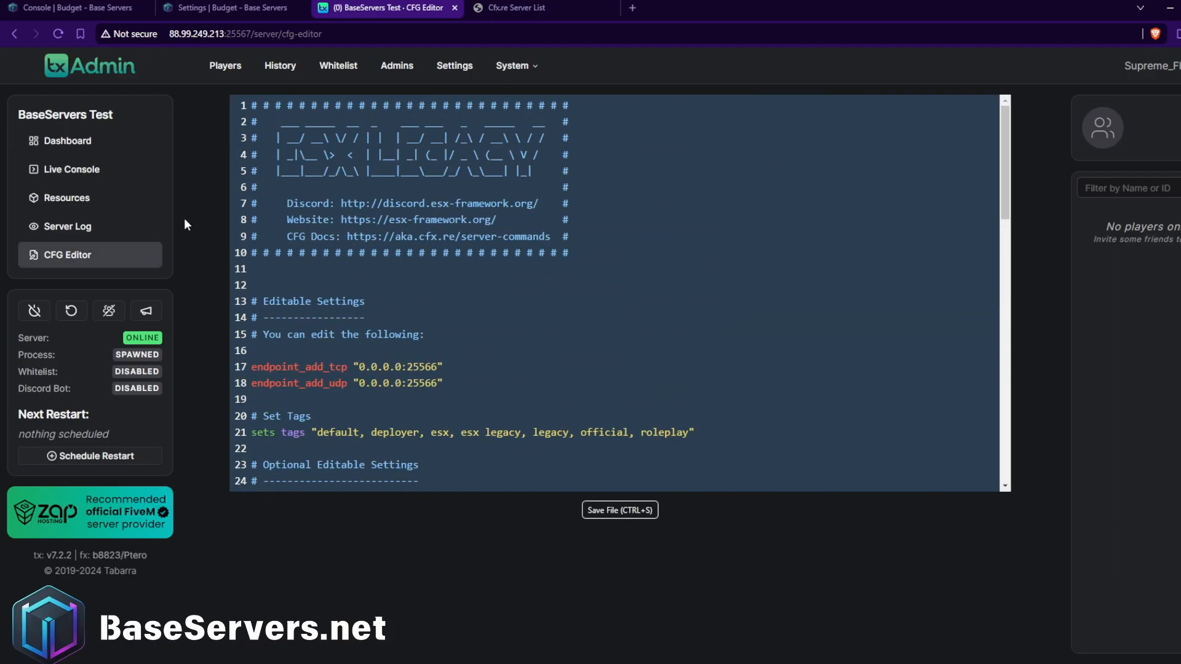
Review the Global, FXServer, Restarter and Player Manager settings and the System options in txAdmin.
left_click(456, 68)
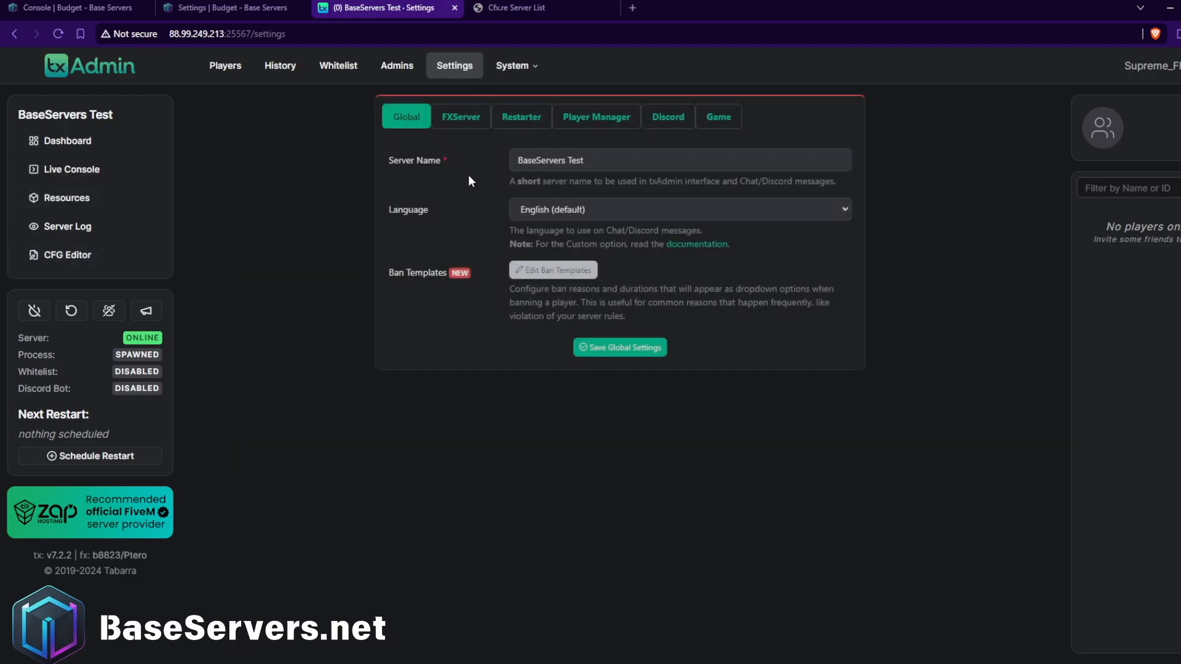
left_click(461, 117)
left_click(527, 118)
left_click(604, 118)
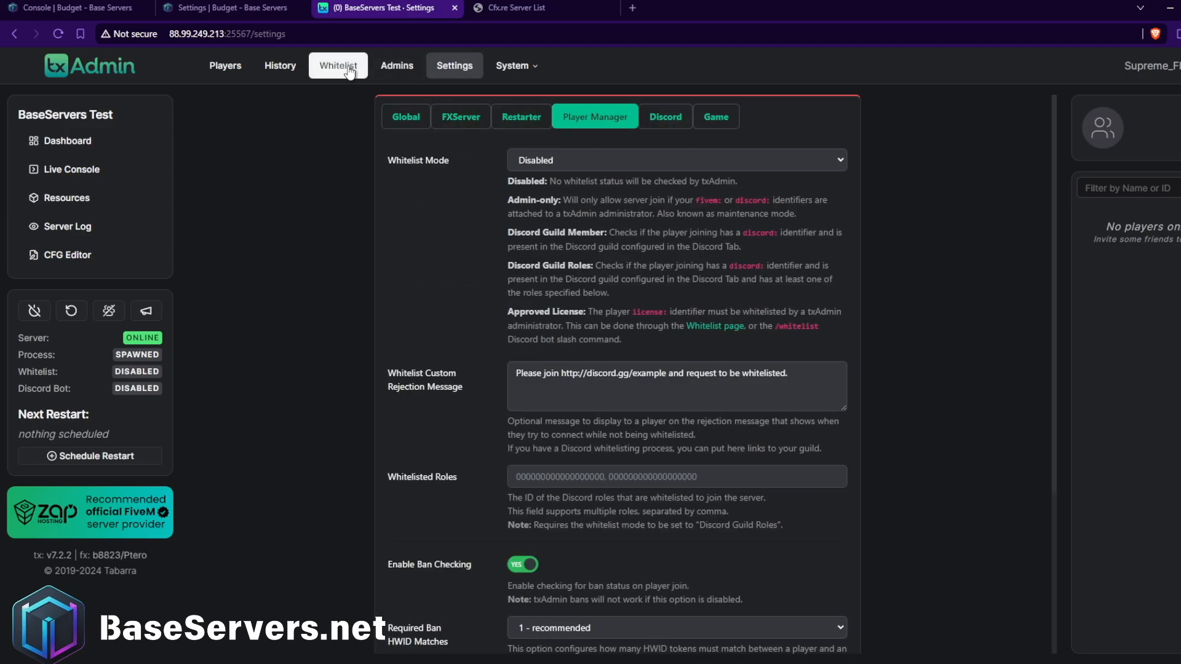
left_click(512, 65)
left_click(523, 68)
left_click(529, 73)
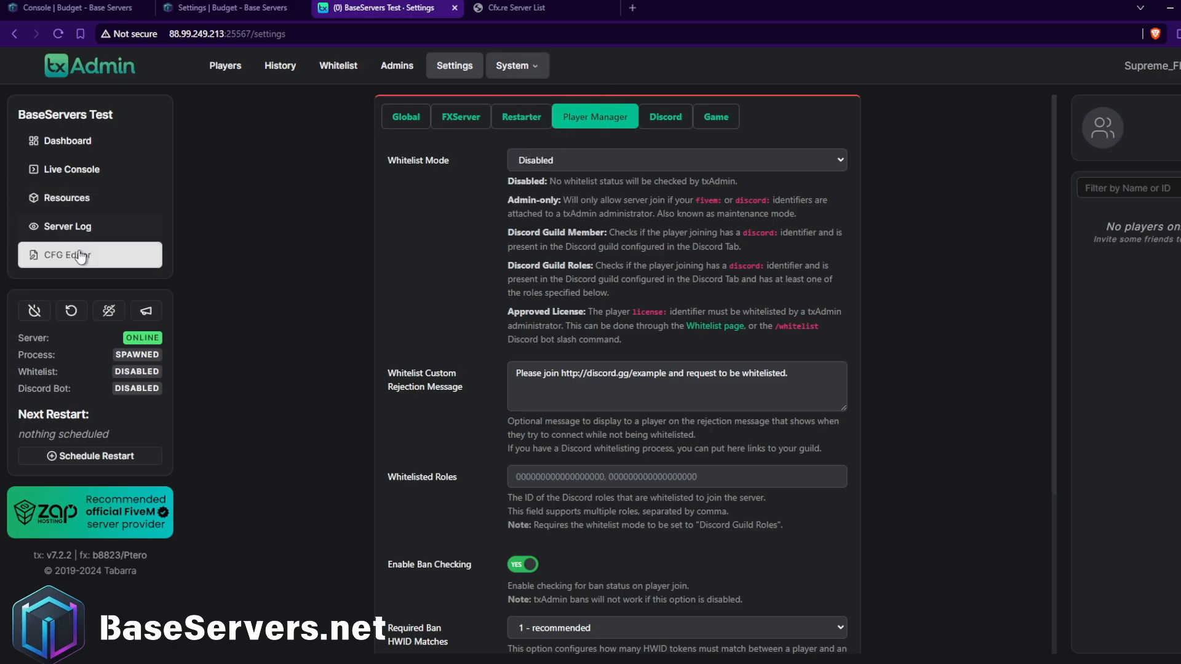
Look over the txAdmin server log and resource list, and the server's file list in the Base Servers panel.
left_click(74, 227)
left_click(70, 198)
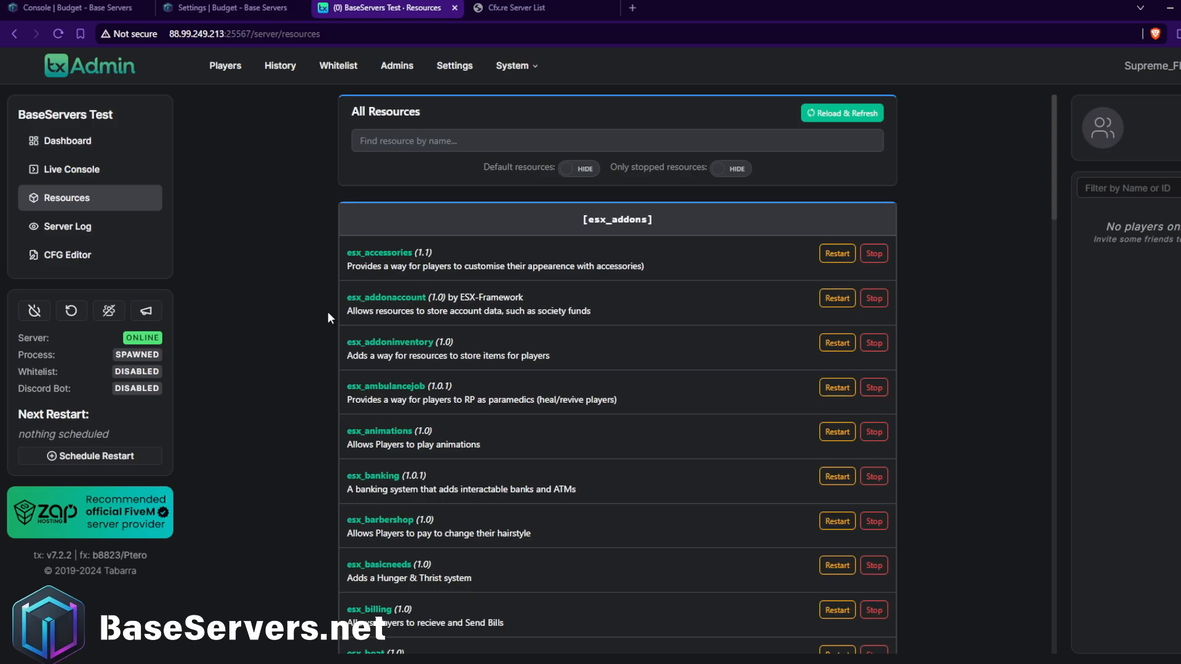
left_click(232, 8)
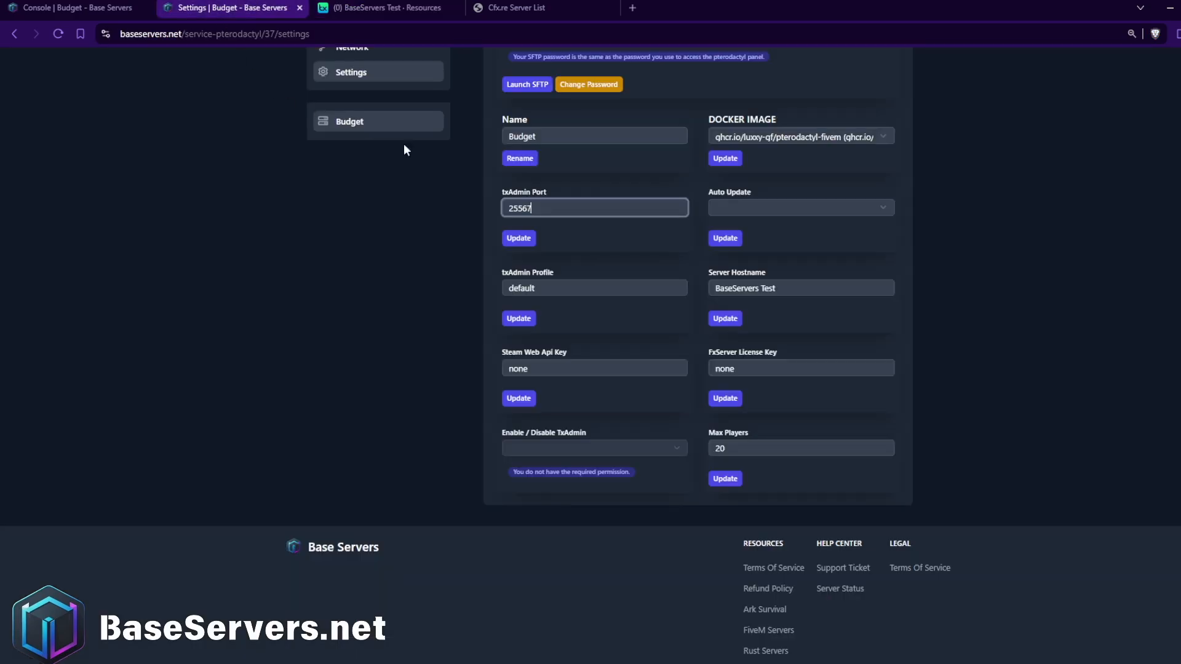
scroll(380, 315, "up", 3)
left_click(345, 271)
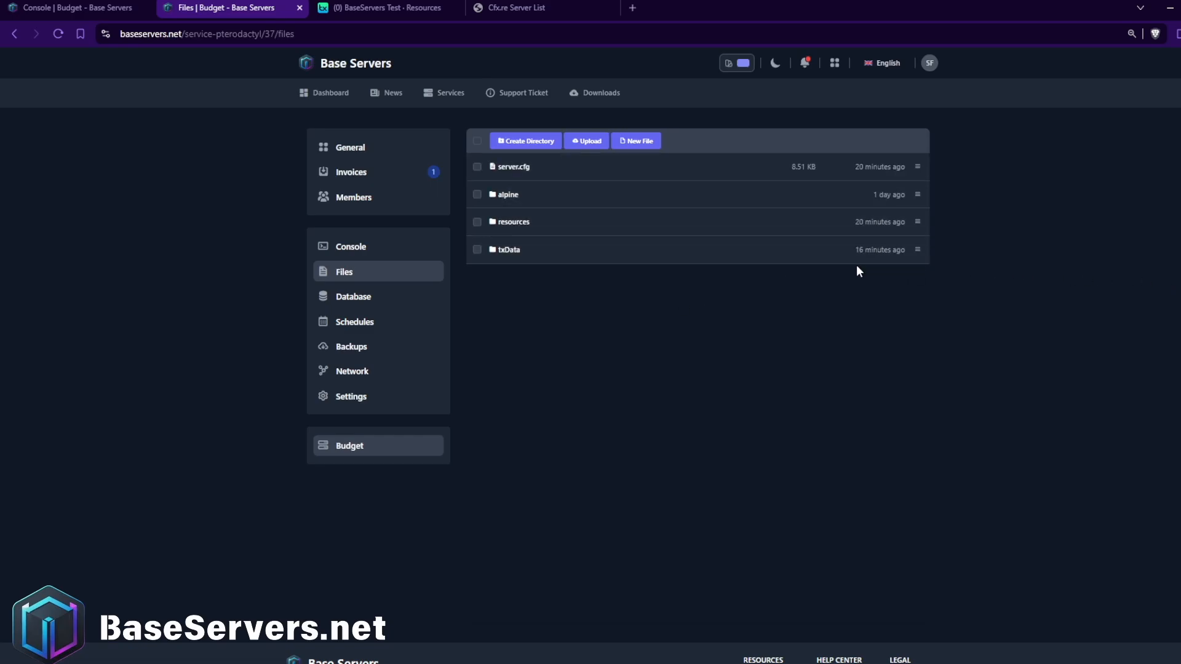
left_click(398, 244)
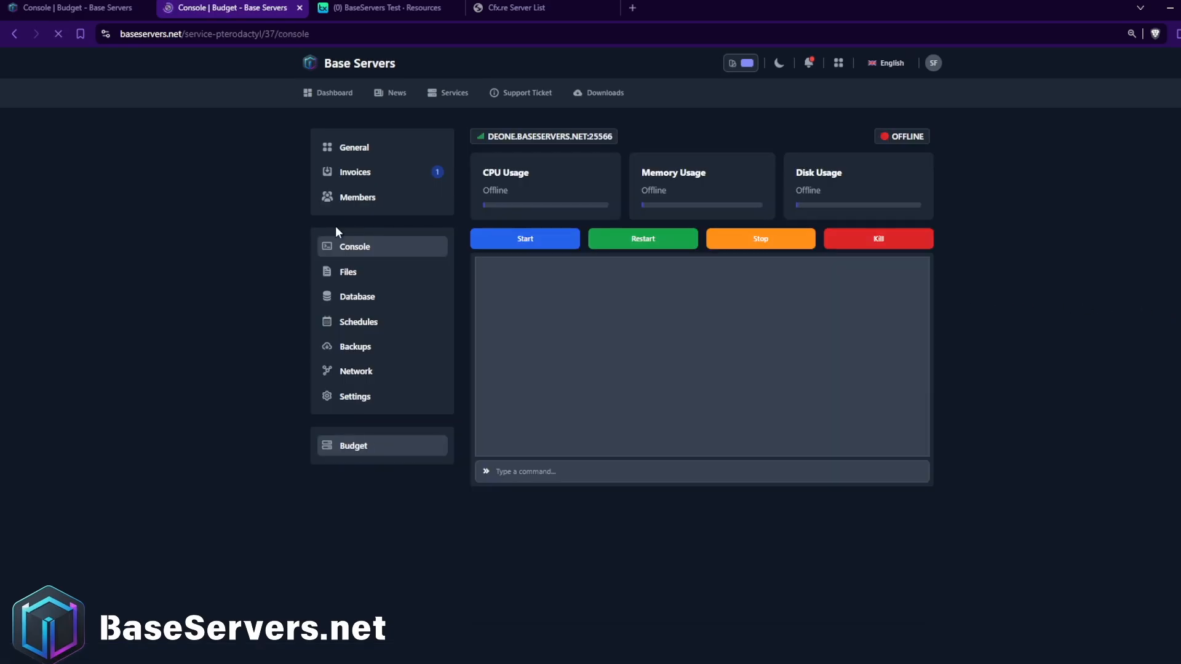
Compare the txAdmin interface and its web address with the Base Servers console page.
left_click(378, 5)
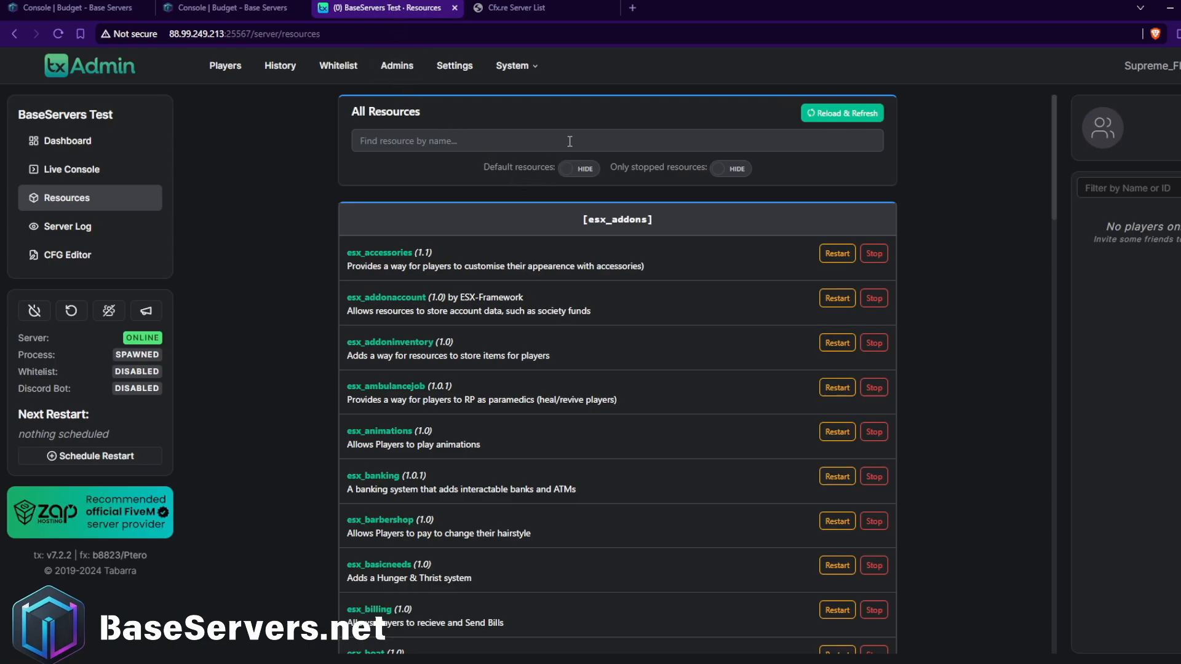
left_click(224, 8)
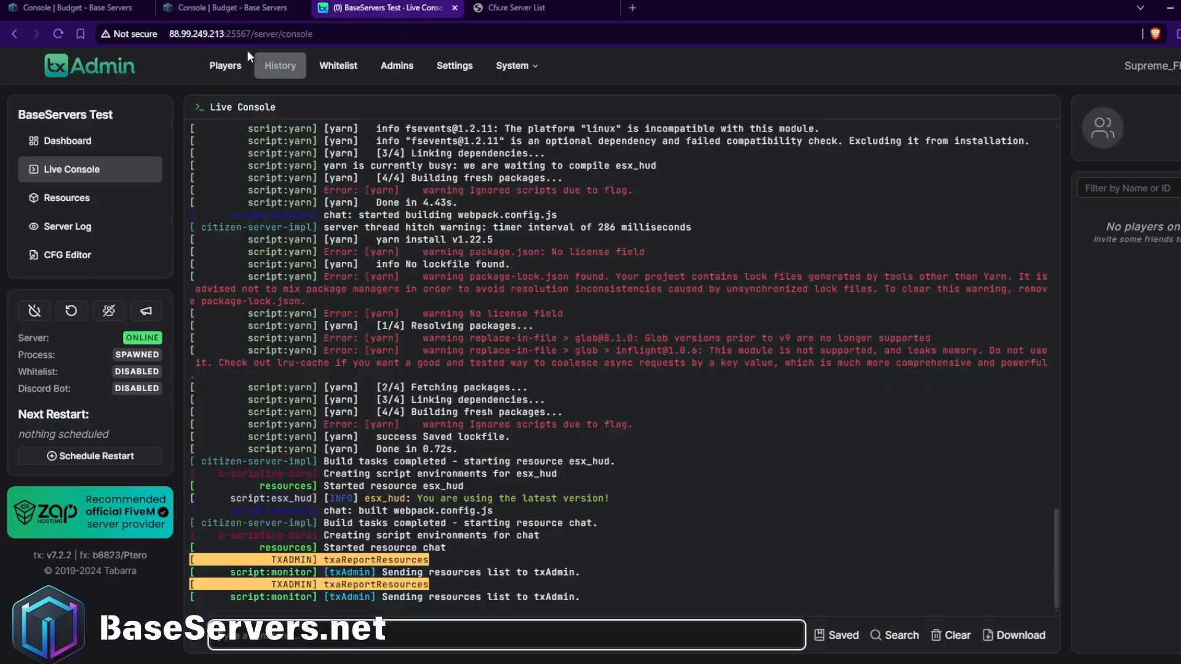
left_click(255, 36)
left_click(367, 35)
left_click_drag(391, 33, 155, 37)
left_click(233, 5)
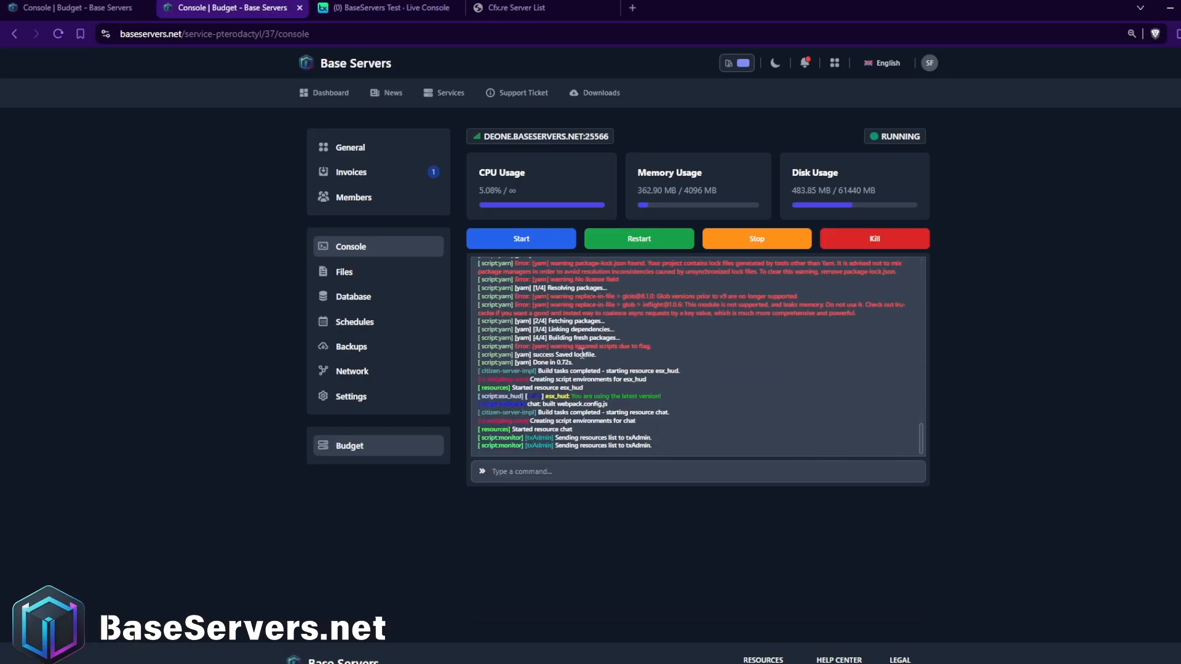
left_click(324, 7)
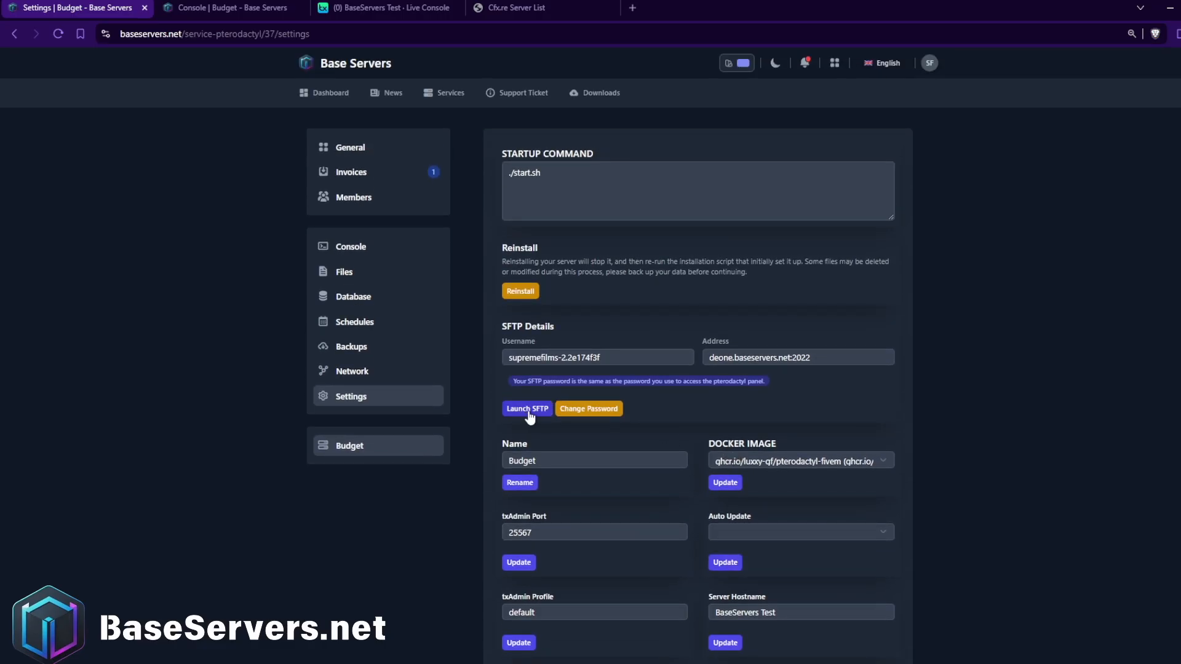
Check the SFTP username and address in the Base Servers settings, then return to the server console.
left_click_drag(623, 359, 492, 359)
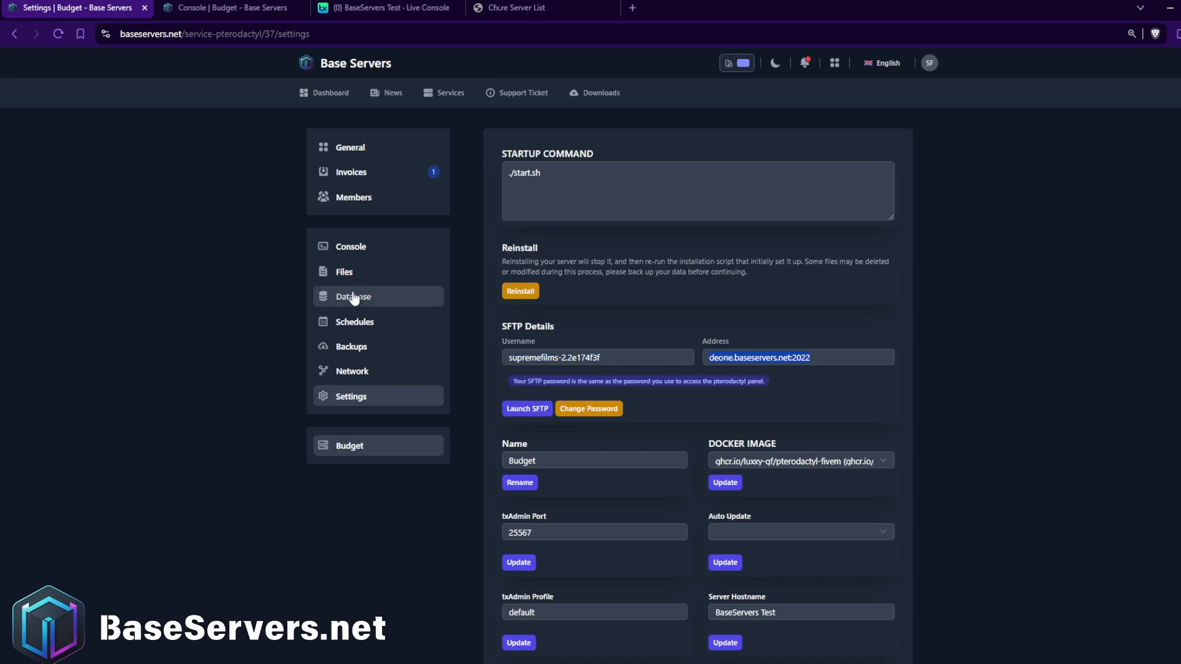
left_click(313, 246)
left_click(521, 239)
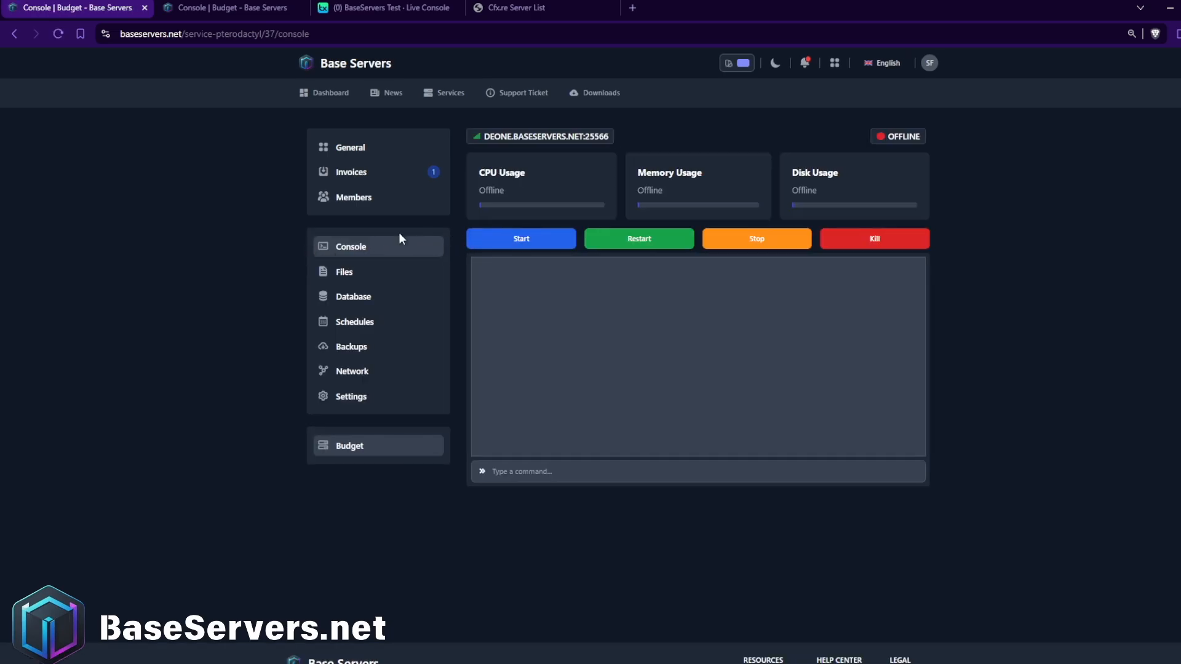